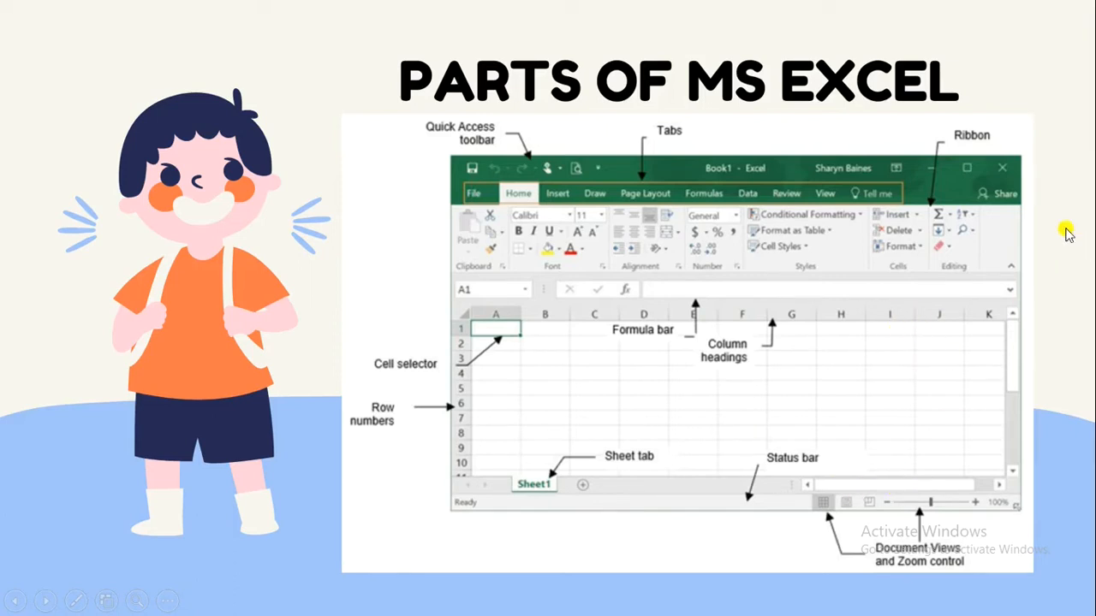
{"action": "left_click", "coordinate": [1068, 273]}
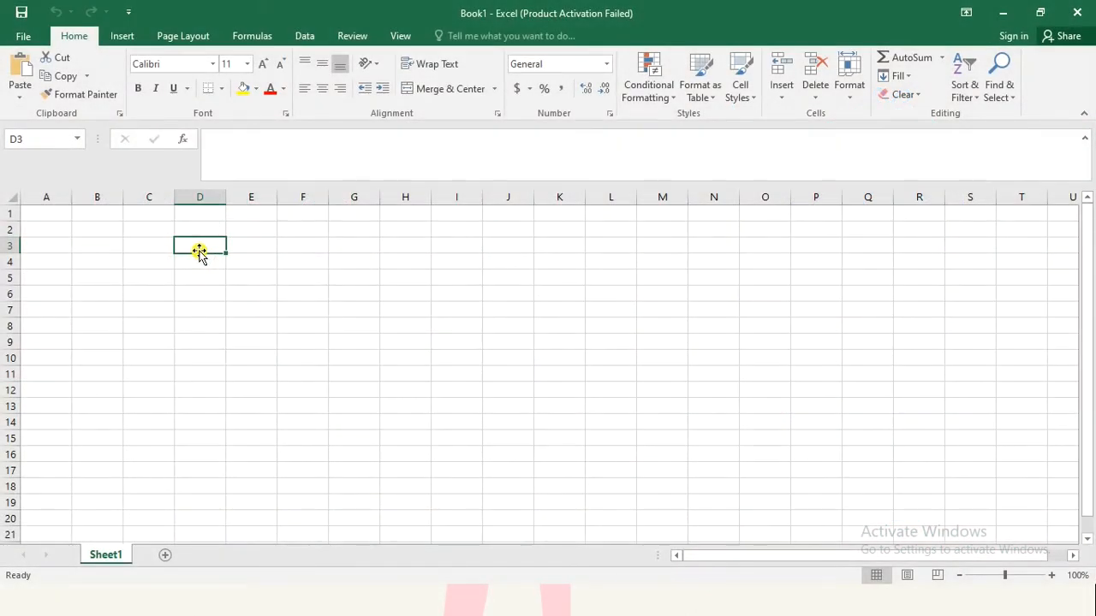
Step: Enter the numbers 45 in cell D3 and 87 in cell E3
{"action": "type", "text": "45"}
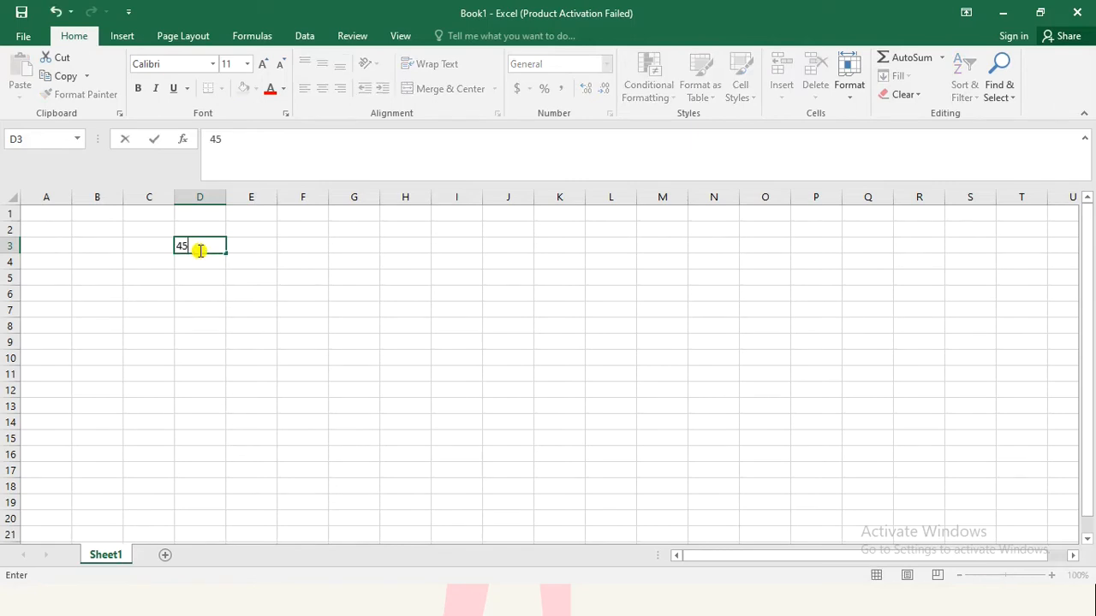
{"action": "key", "text": "Tab"}
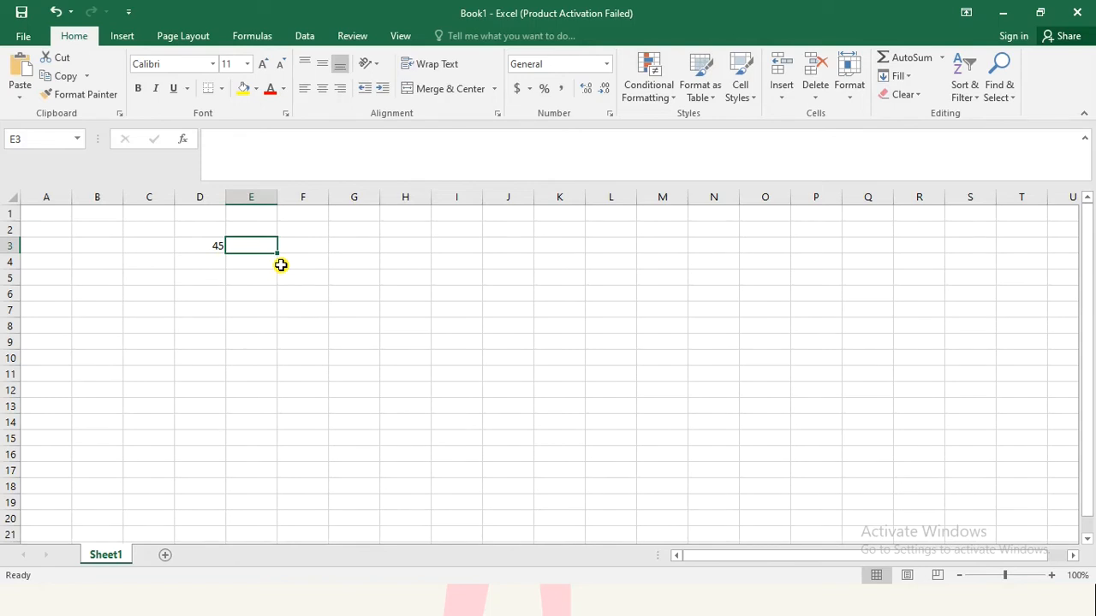
{"action": "type", "text": "87"}
{"action": "key", "text": "Tab"}
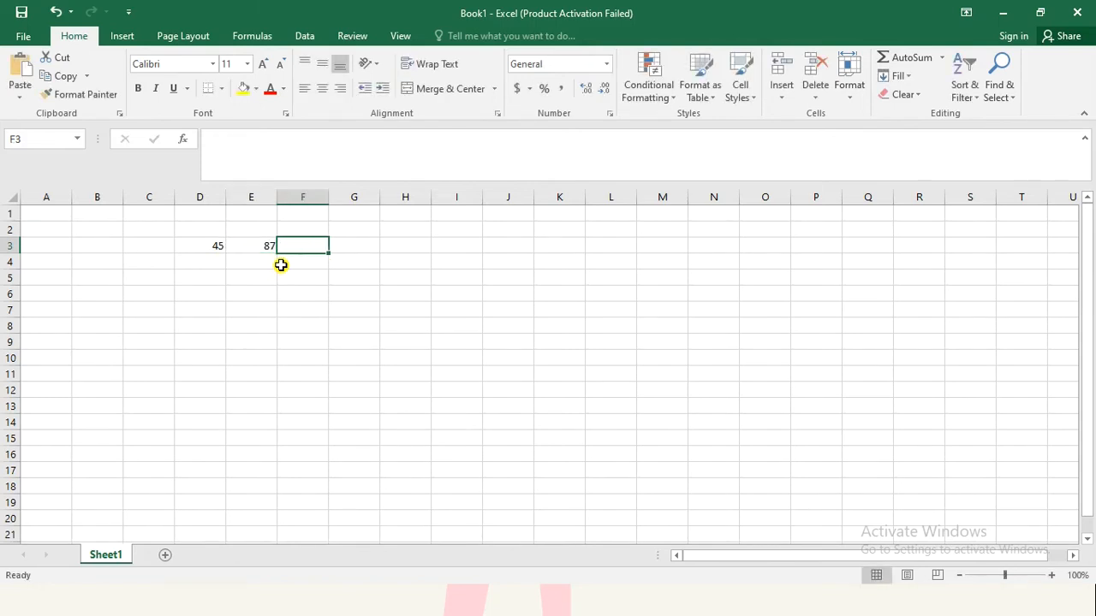
Step: Add up cells D3 and E3 in cell F3 with AutoSum, using the range D3:E3
{"action": "left_click_drag", "start_coordinate": [220, 245], "coordinate": [249, 245]}
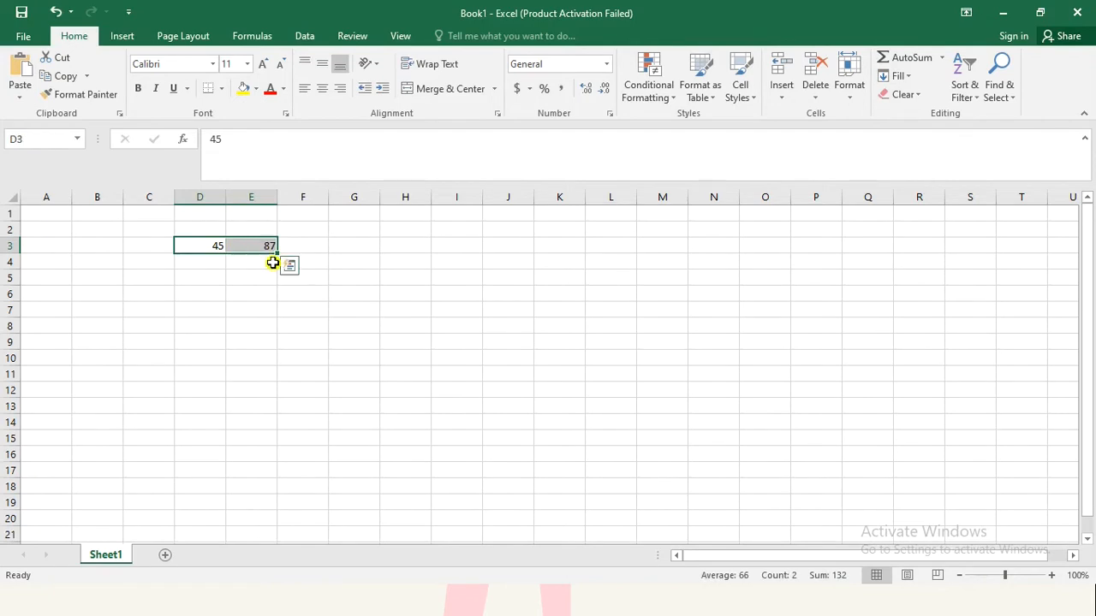
{"action": "left_click", "coordinate": [286, 291]}
{"action": "left_click", "coordinate": [299, 245]}
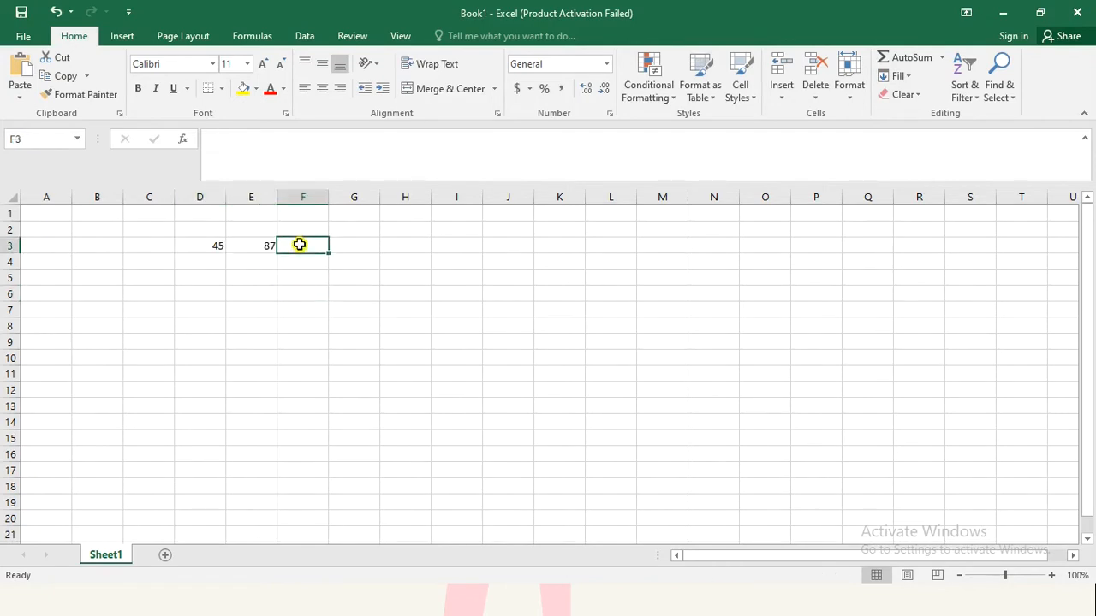
{"action": "left_click", "coordinate": [921, 64]}
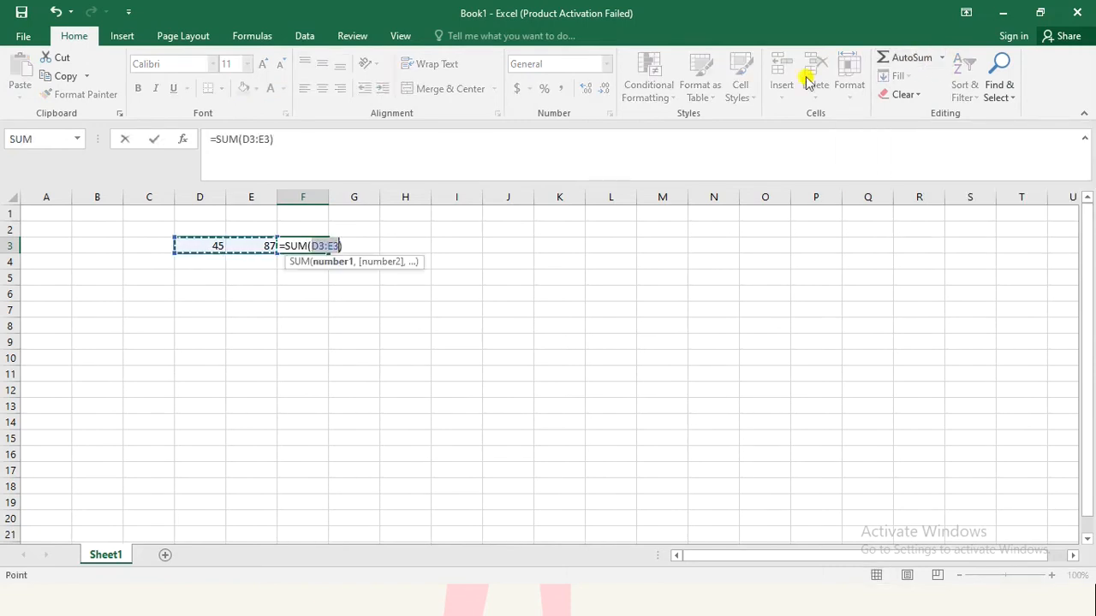
{"action": "left_click", "coordinate": [349, 242]}
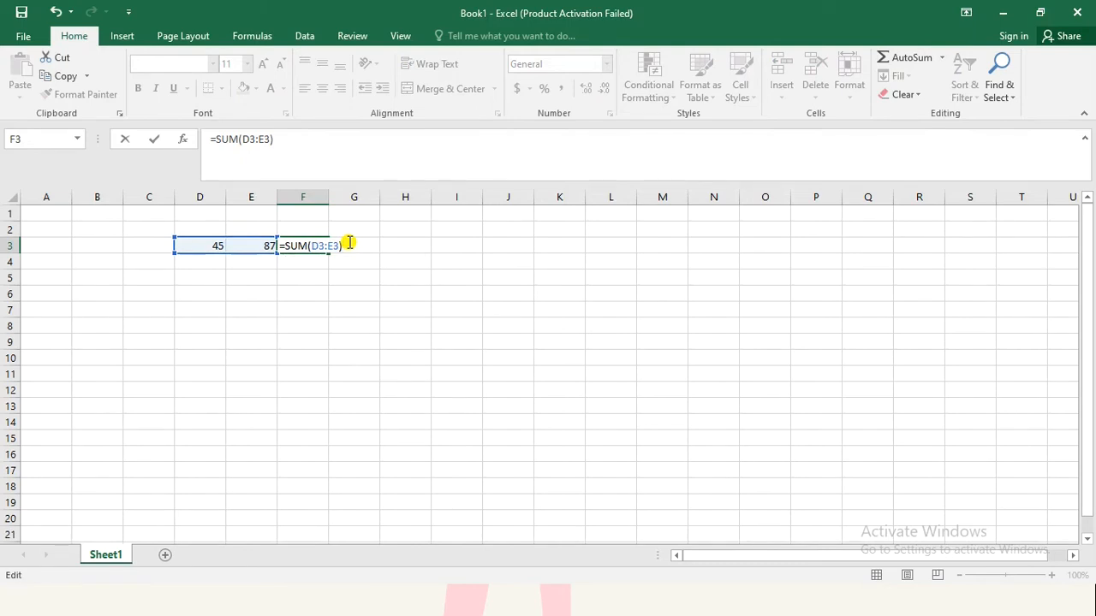
{"action": "key", "text": "Return"}
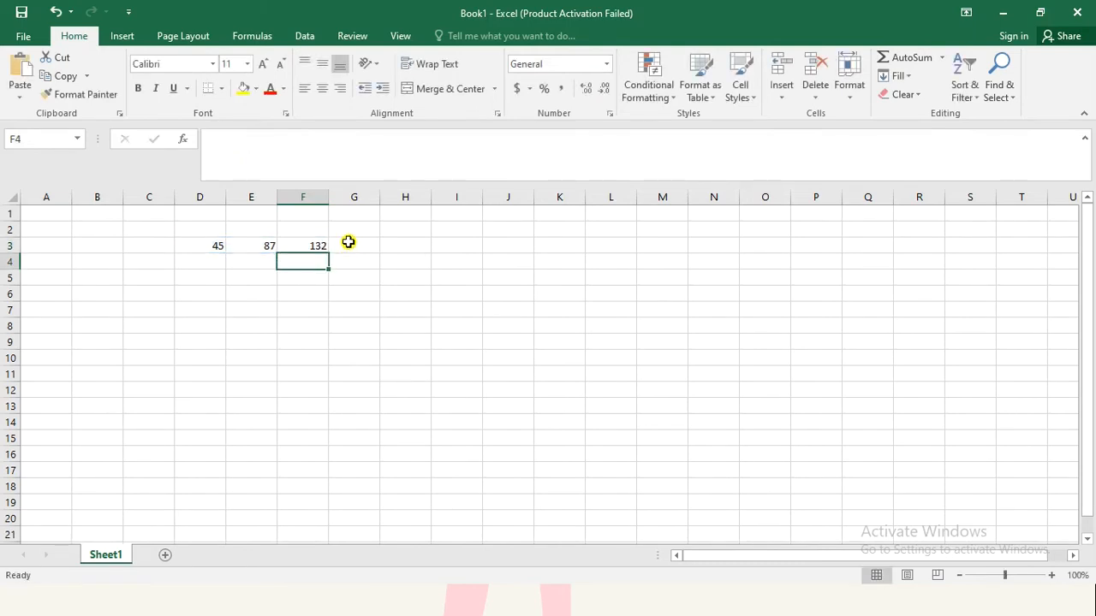
Step: Make cell F3 bold and replace its SUM formula with the addition formula =D3+E3
{"action": "left_click", "coordinate": [311, 245]}
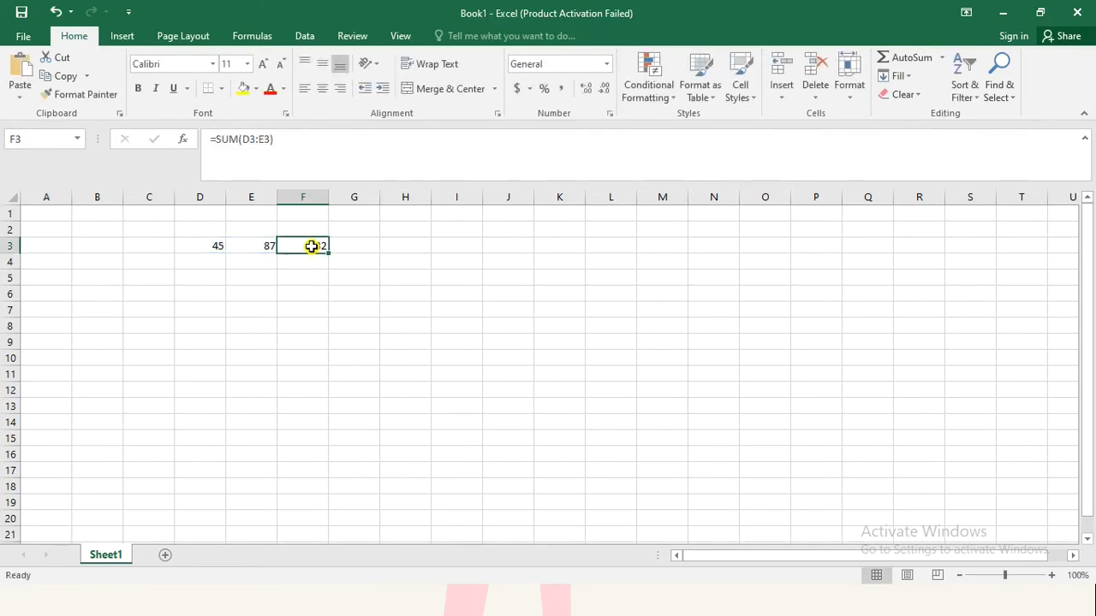
{"action": "key", "text": "ctrl+b"}
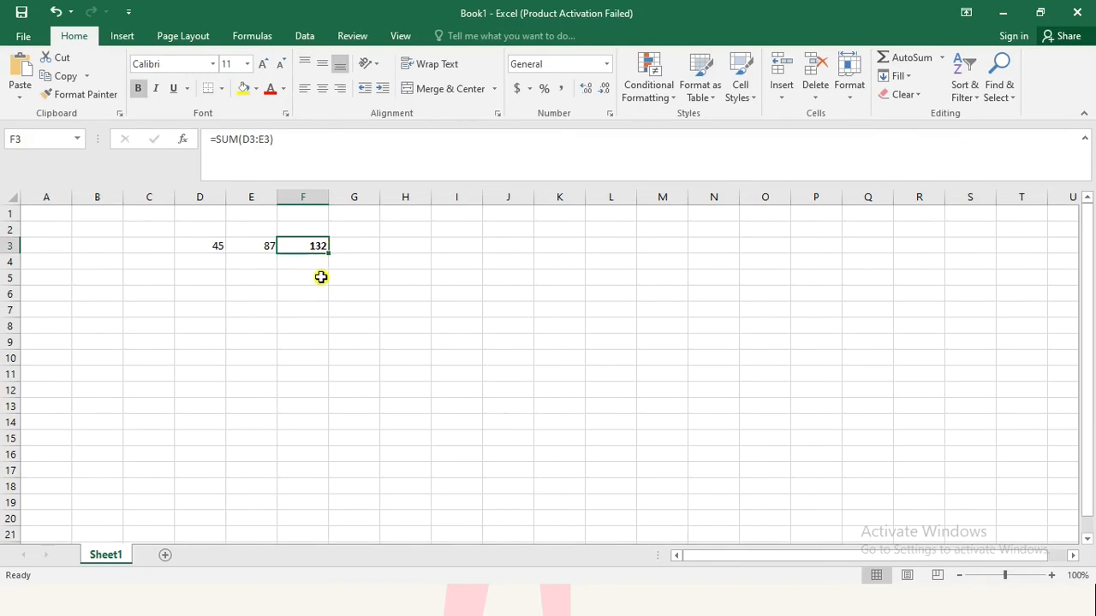
{"action": "key", "text": "Delete"}
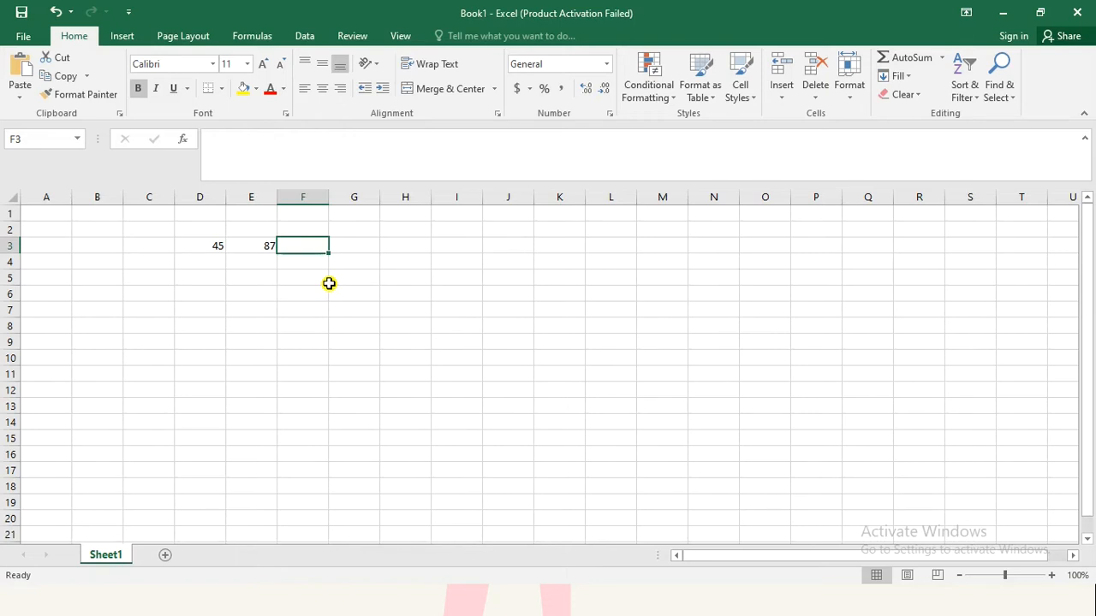
{"action": "type", "text": "="}
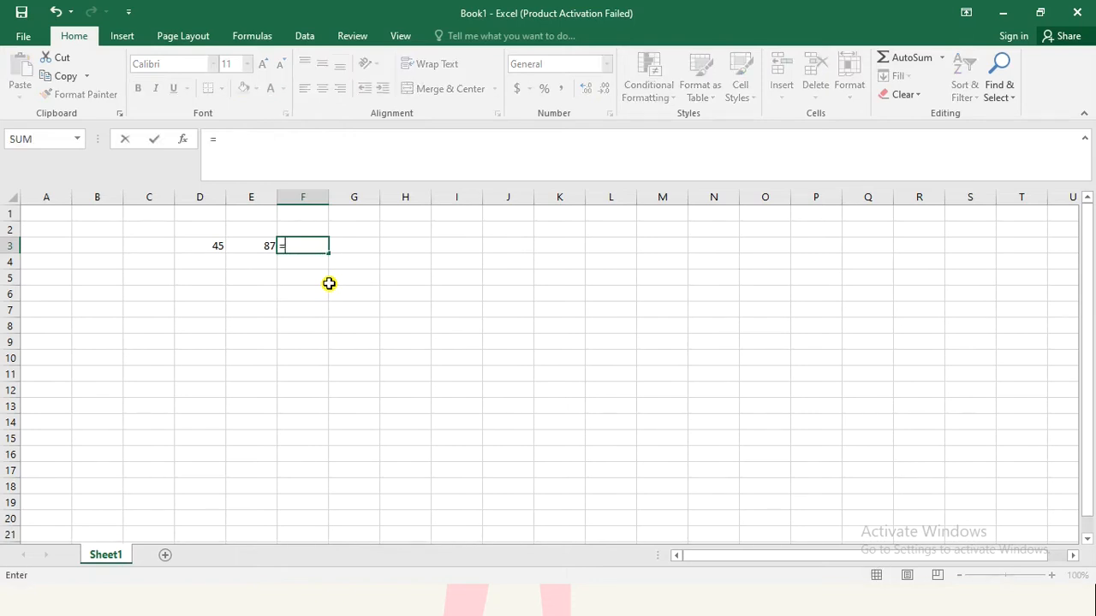
{"action": "type", "text": "d3+e3"}
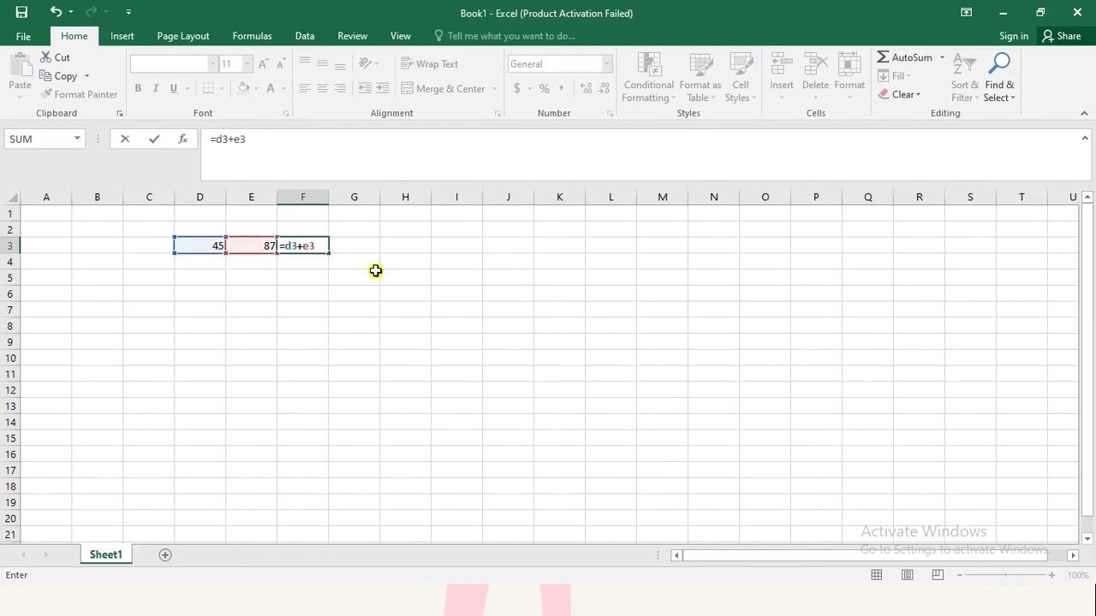
{"action": "key", "text": "Return"}
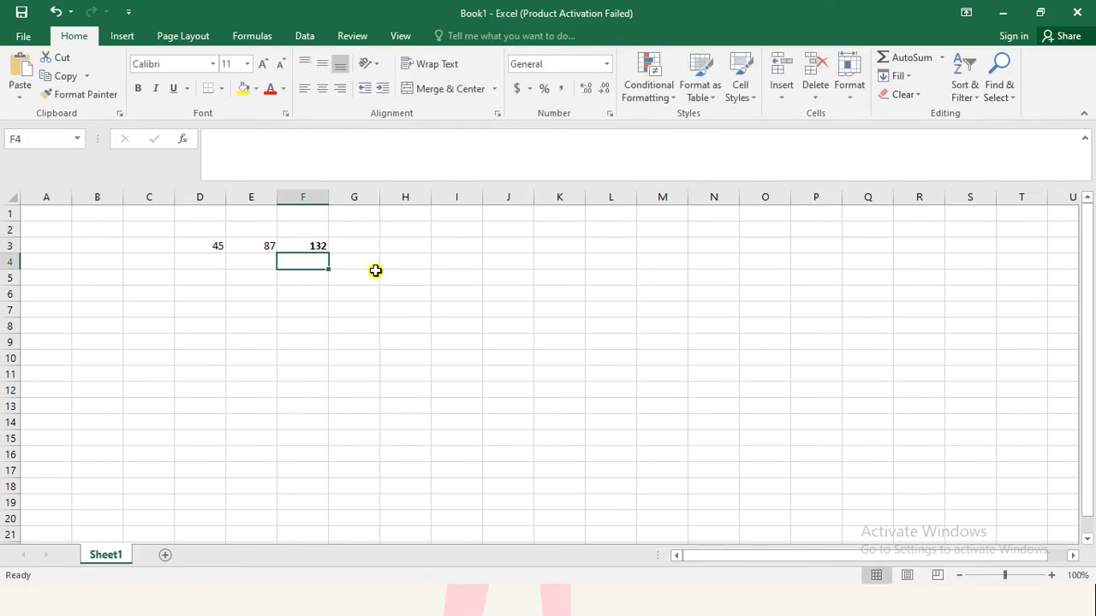
{"action": "left_click", "coordinate": [304, 246]}
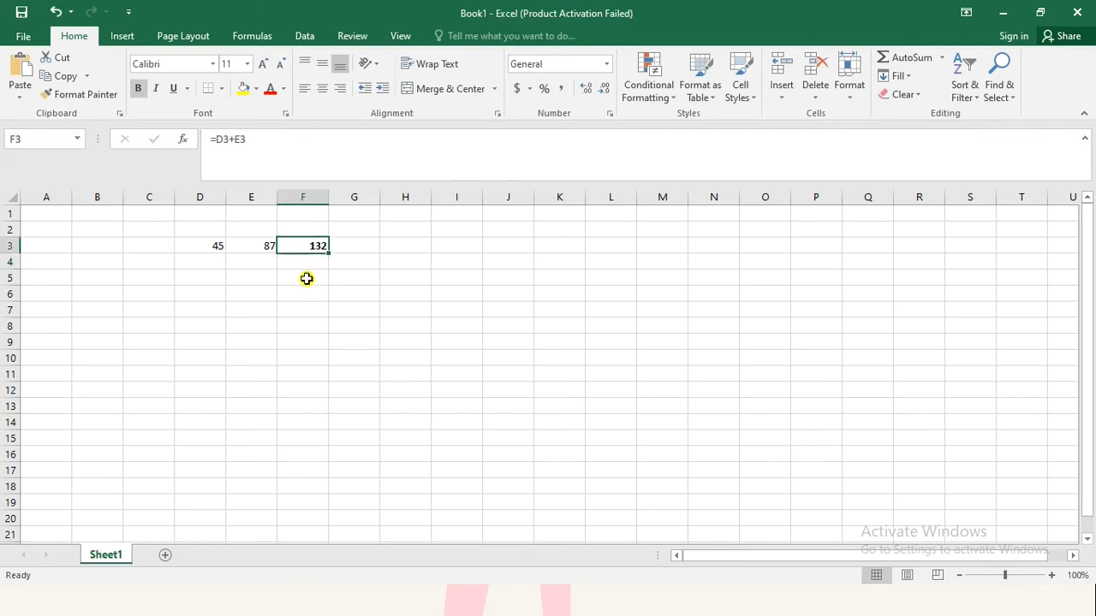
Step: Subtract E3 from D3 in cell D5 with the formula =D3-E3
{"action": "left_click", "coordinate": [214, 293]}
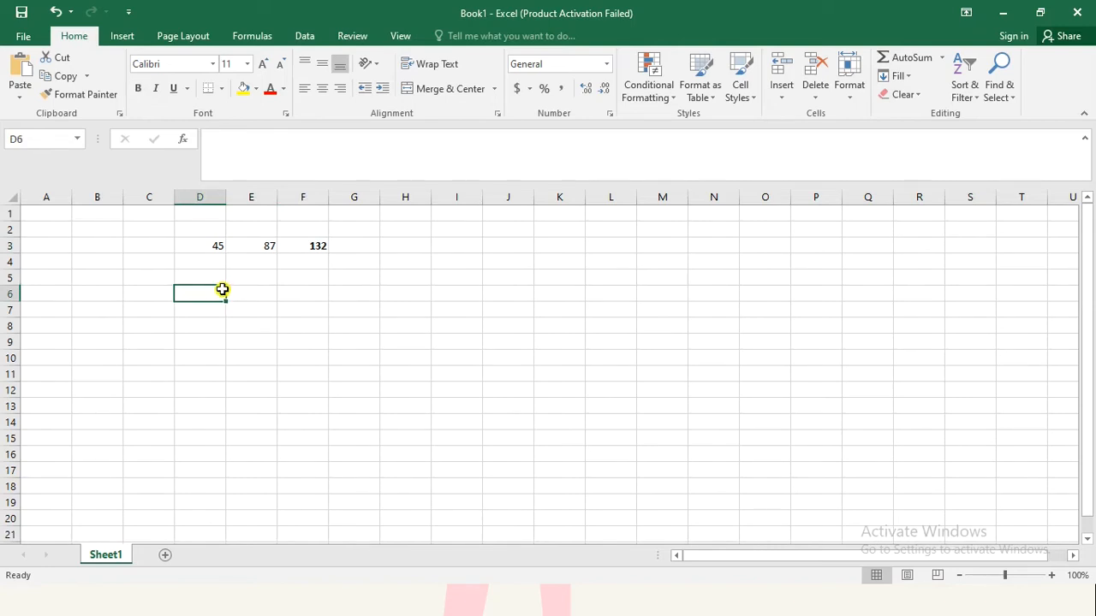
{"action": "left_click", "coordinate": [214, 273]}
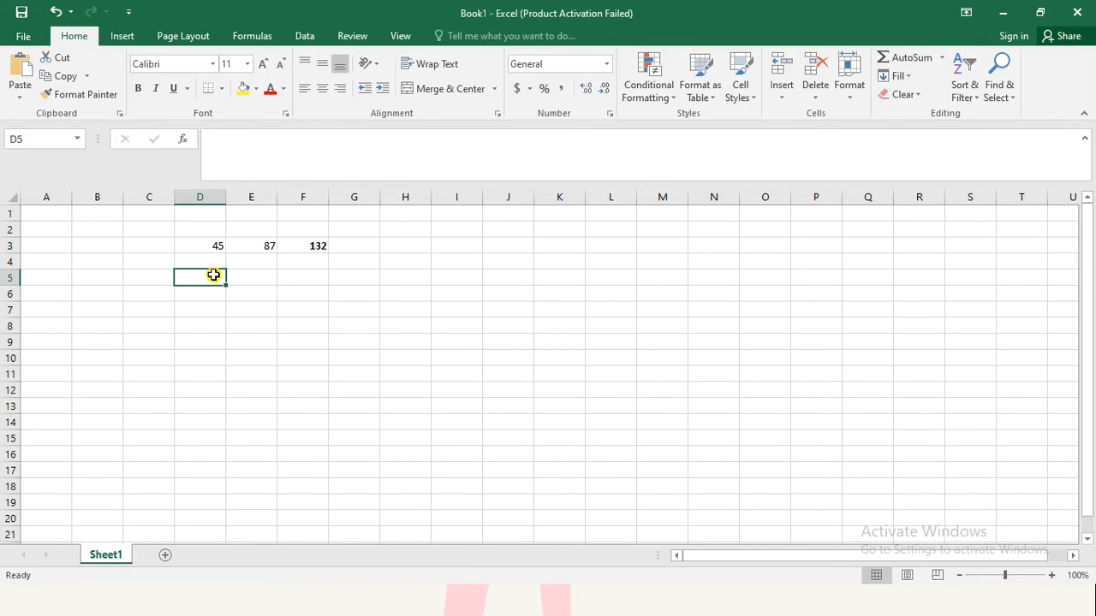
{"action": "type", "text": "="}
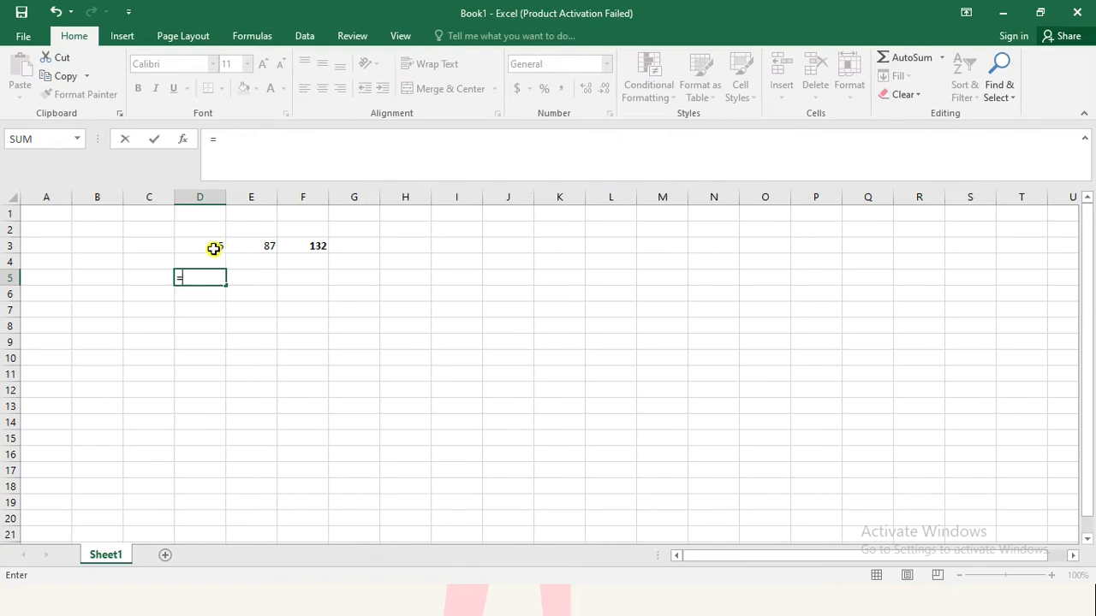
{"action": "left_click", "coordinate": [213, 248]}
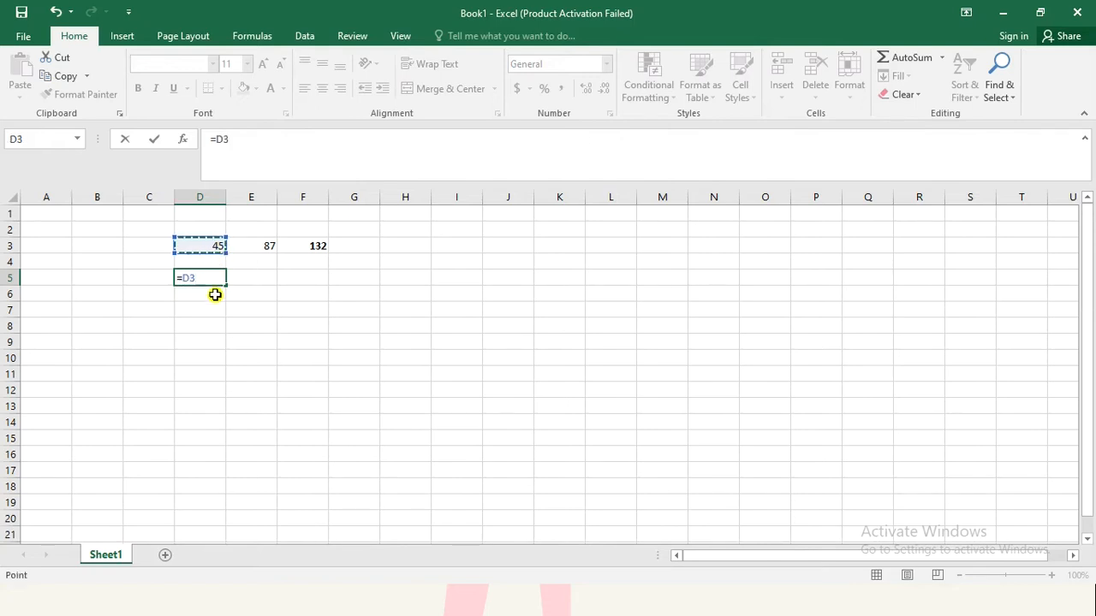
{"action": "type", "text": "-"}
{"action": "left_click", "coordinate": [261, 247]}
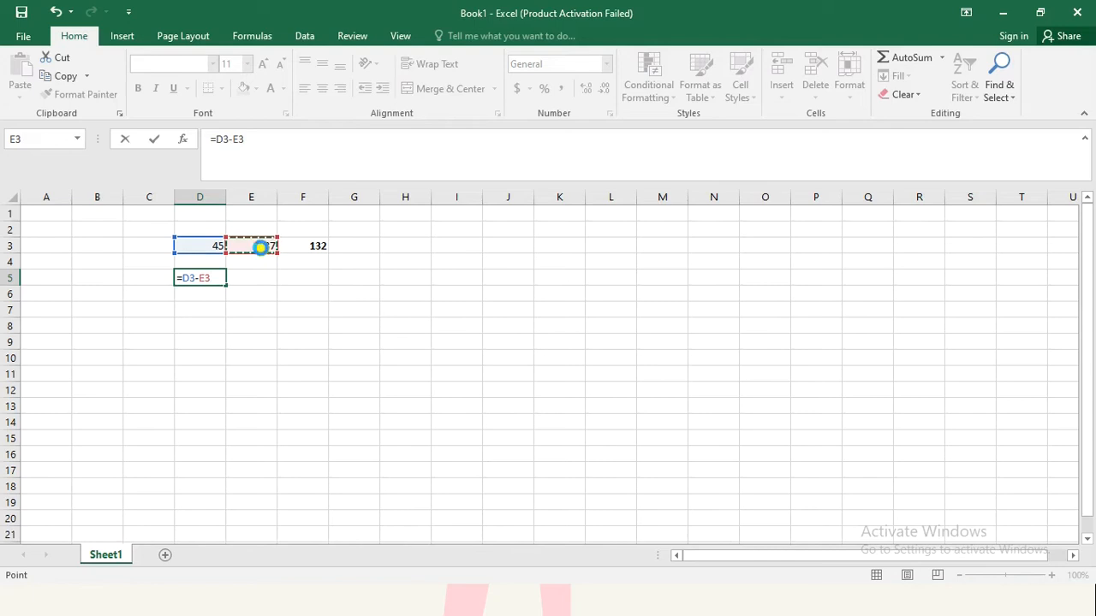
{"action": "key", "text": "Return"}
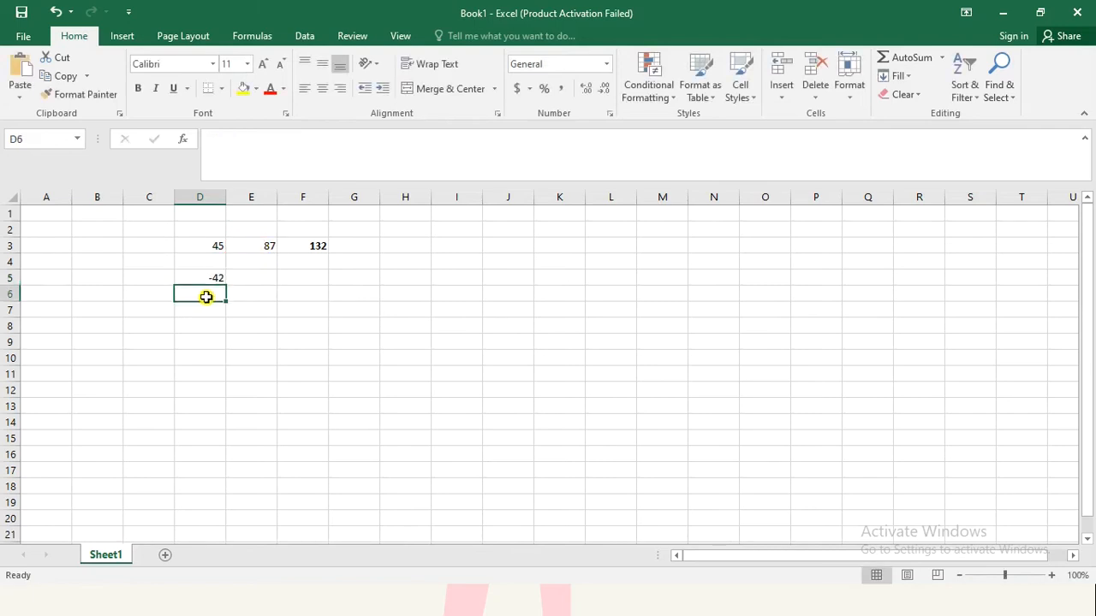
Step: Multiply D3 and E3 in cell F6 with the formula =PRODUCT(D3:E3), accepting the proposed formula correction
{"action": "left_click", "coordinate": [301, 295]}
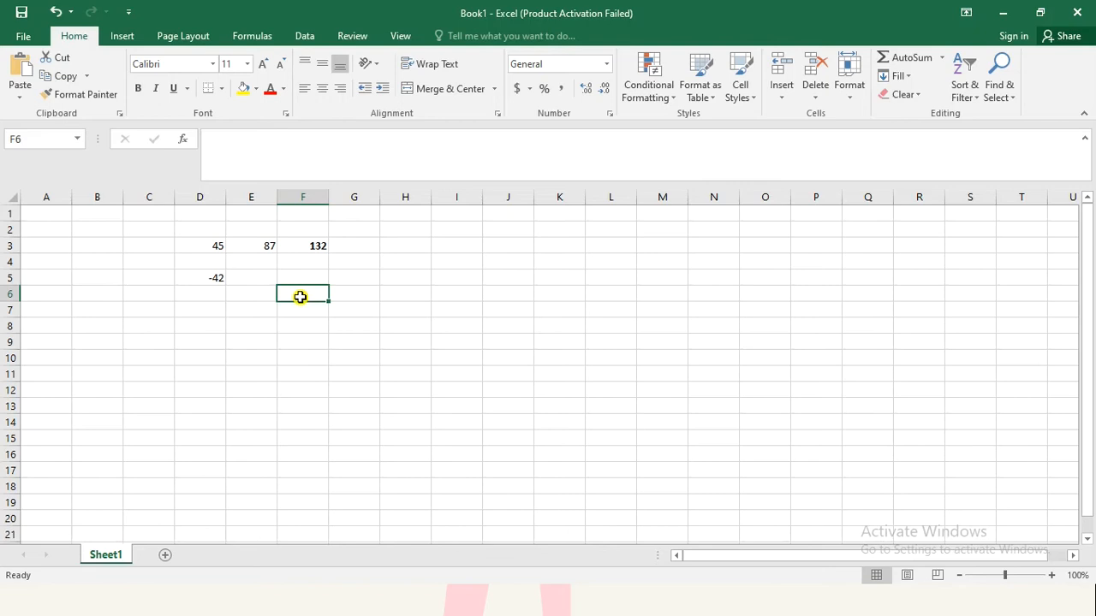
{"action": "type", "text": "-"}
{"action": "key", "text": "BackSpace"}
{"action": "type", "text": "="}
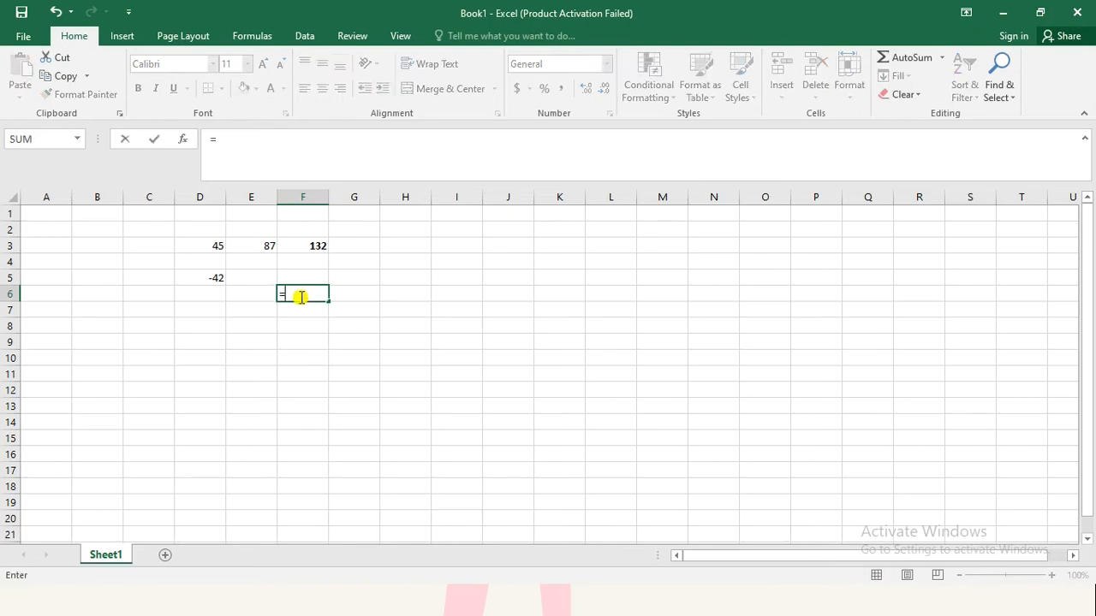
{"action": "type", "text": "pr"}
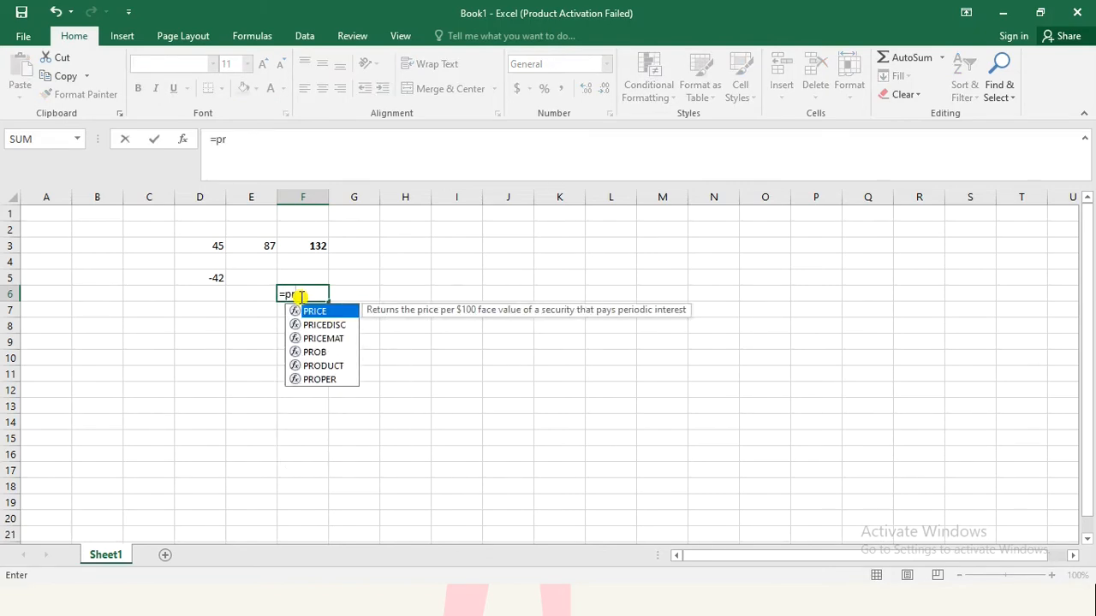
{"action": "type", "text": "od"}
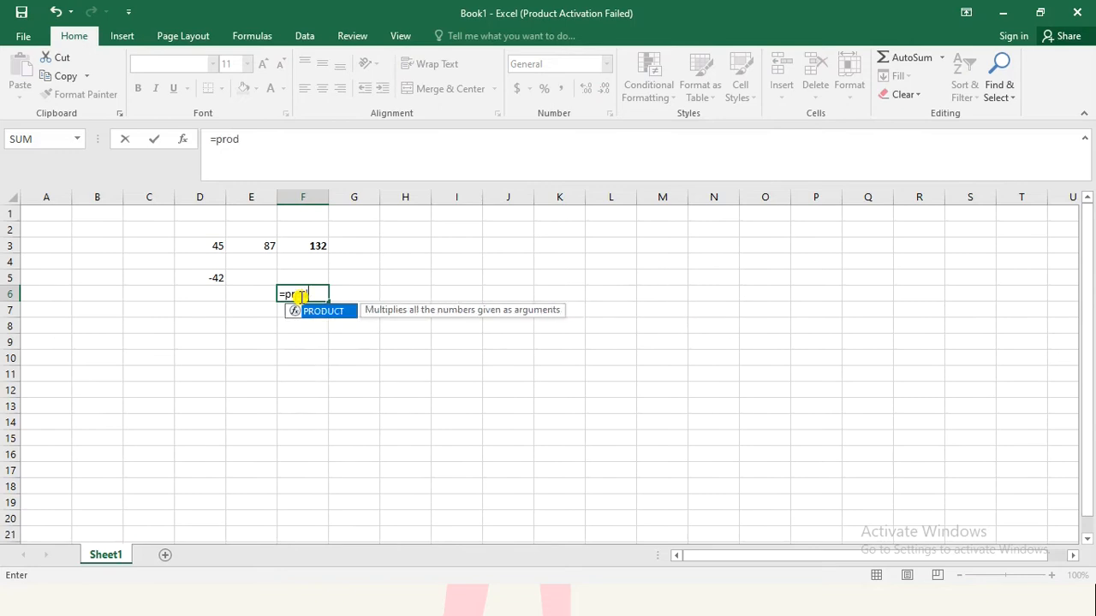
{"action": "type", "text": "duct"}
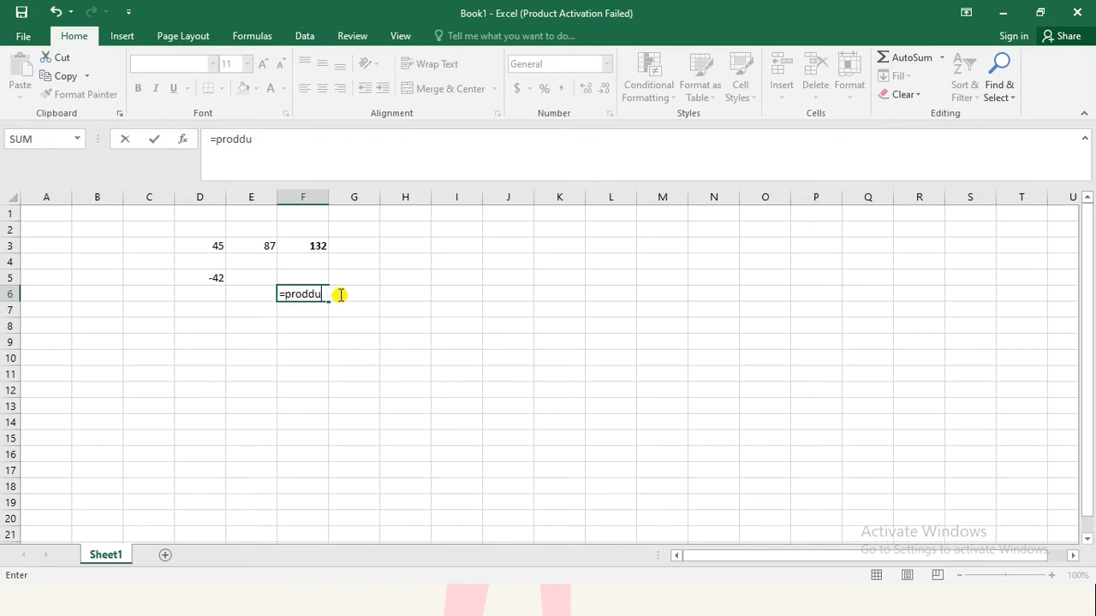
{"action": "key", "text": "BackSpace"}
{"action": "key", "text": "BackSpace"}
{"action": "left_click_drag", "start_coordinate": [214, 247], "coordinate": [256, 247]}
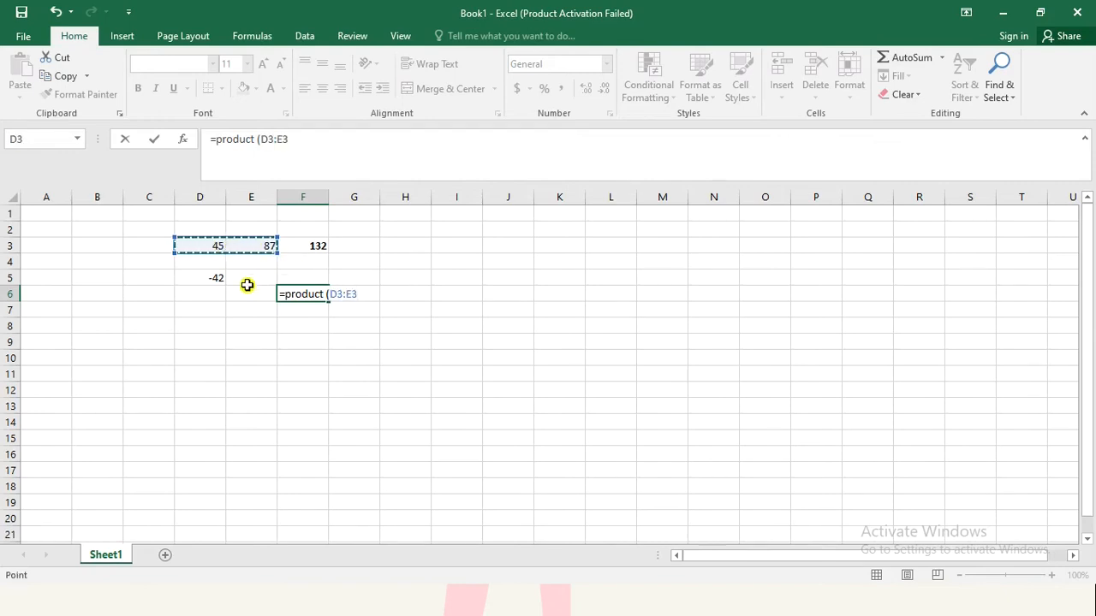
{"action": "type", "text": ")"}
{"action": "key", "text": "Return"}
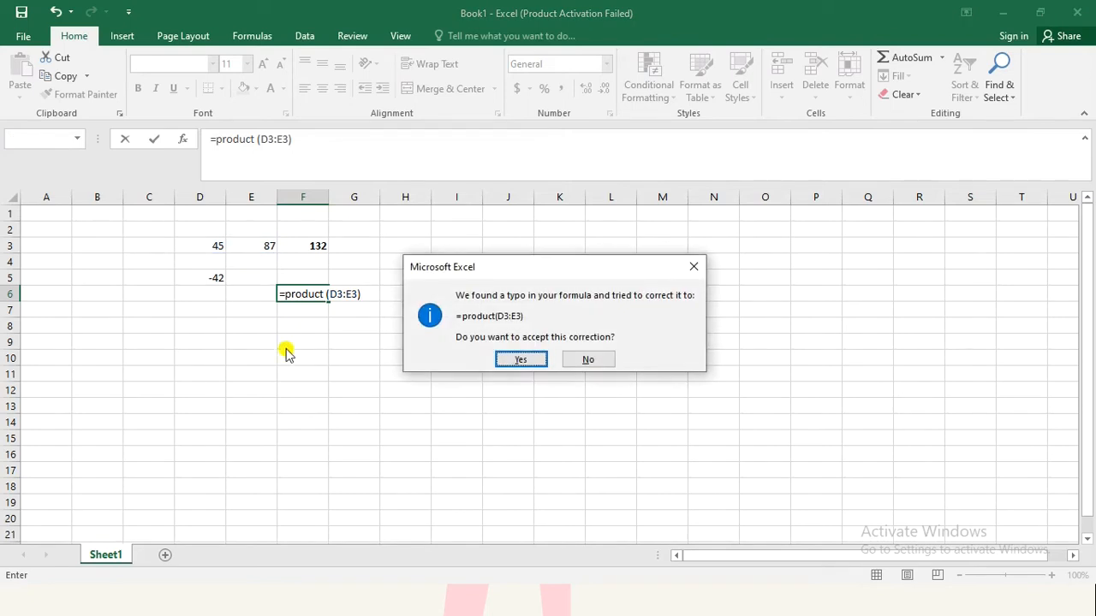
{"action": "left_click", "coordinate": [519, 360]}
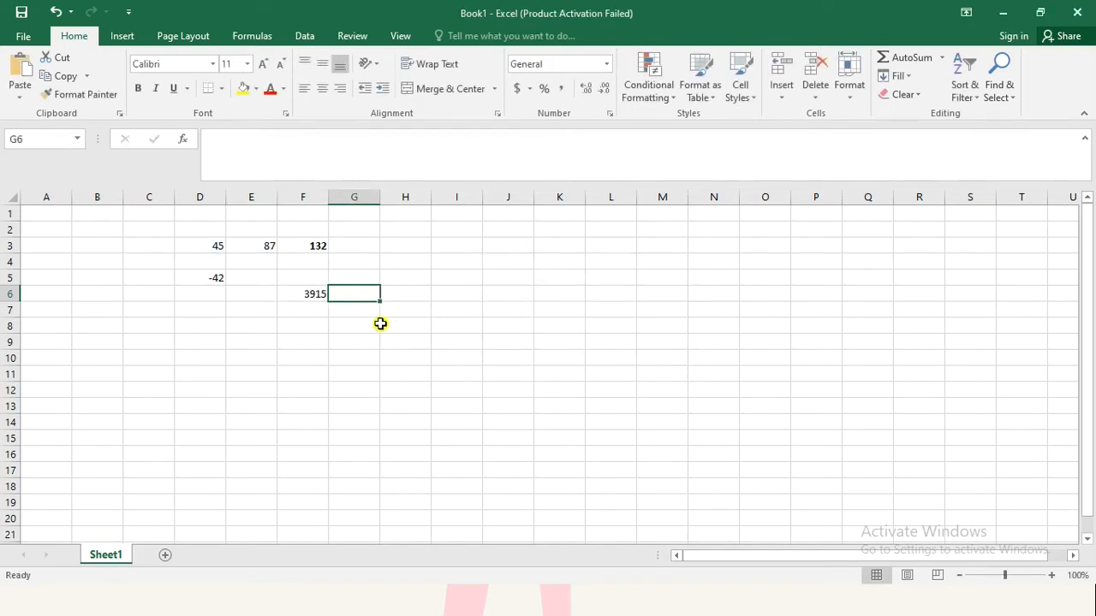
{"action": "left_click", "coordinate": [312, 308]}
{"action": "left_click", "coordinate": [306, 295]}
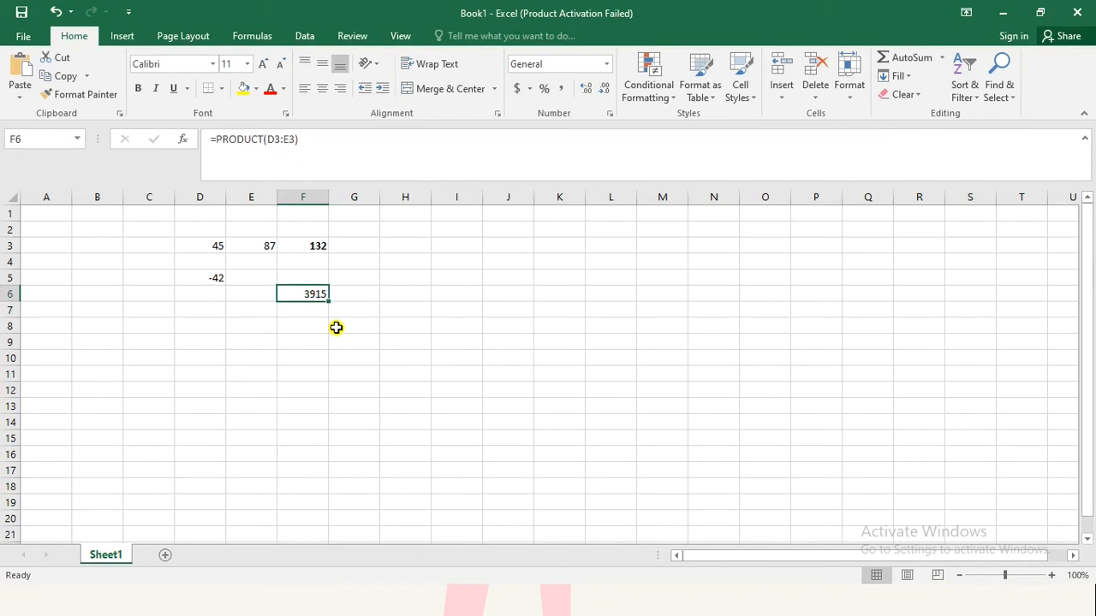
Step: Multiply D3 by E3 in cell E6 with the operator formula =D3*E3
{"action": "left_click", "coordinate": [258, 295]}
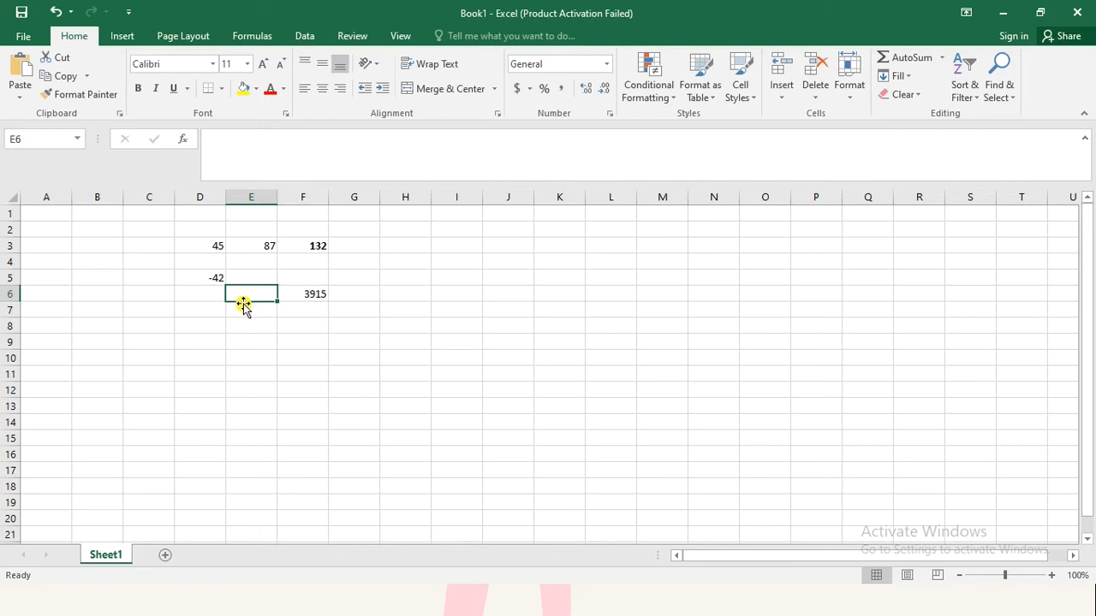
{"action": "type", "text": "="}
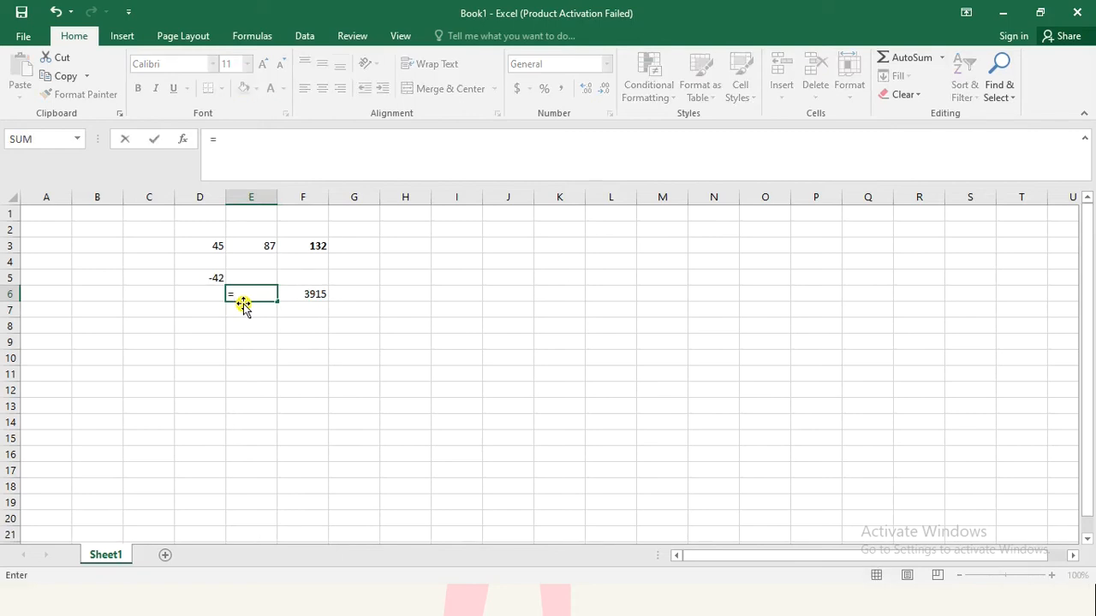
{"action": "type", "text": "d3"}
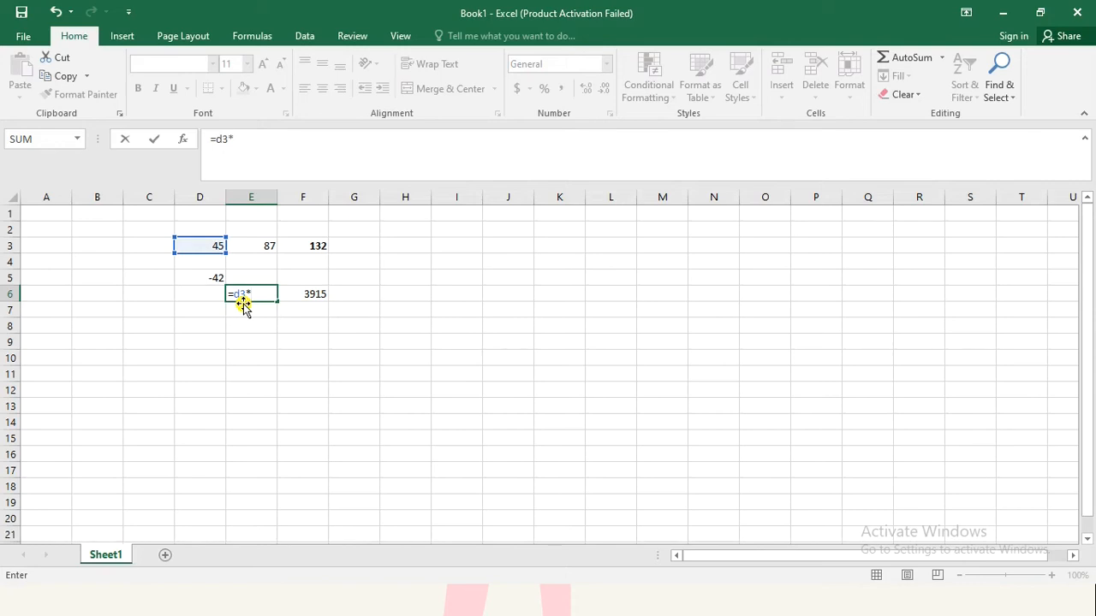
{"action": "type", "text": "*e3"}
{"action": "key", "text": "Return"}
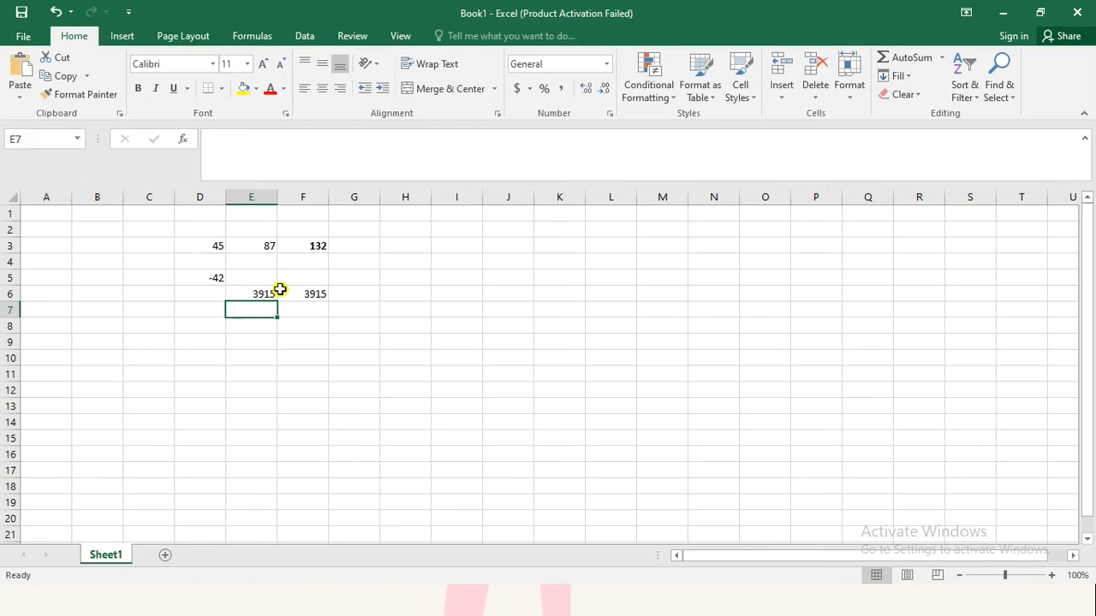
{"action": "left_click_drag", "start_coordinate": [267, 294], "coordinate": [288, 294]}
{"action": "left_click", "coordinate": [278, 331]}
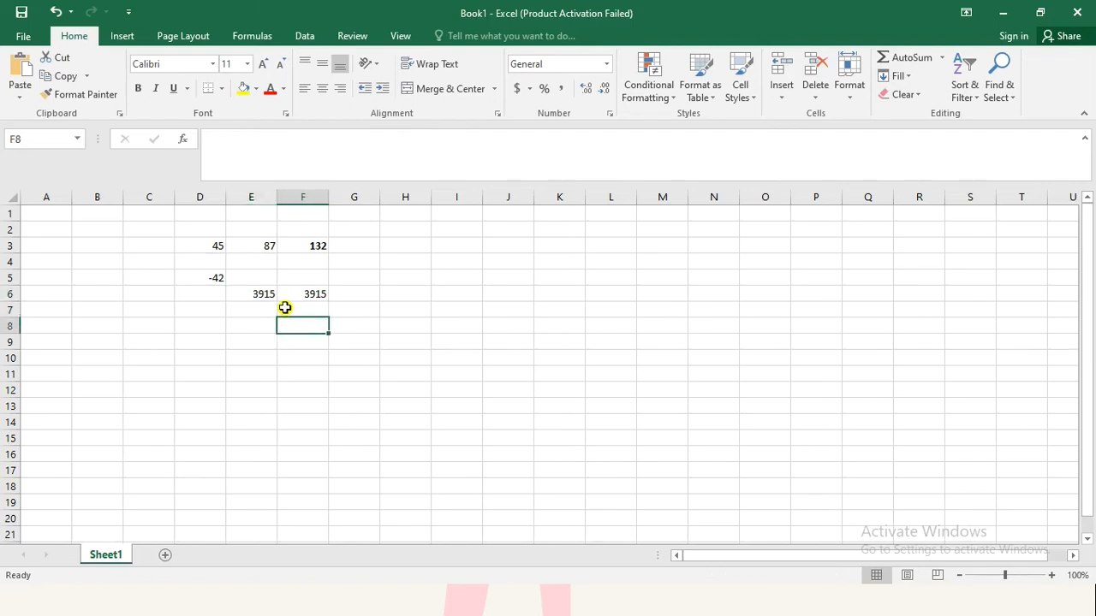
{"action": "left_click", "coordinate": [249, 222]}
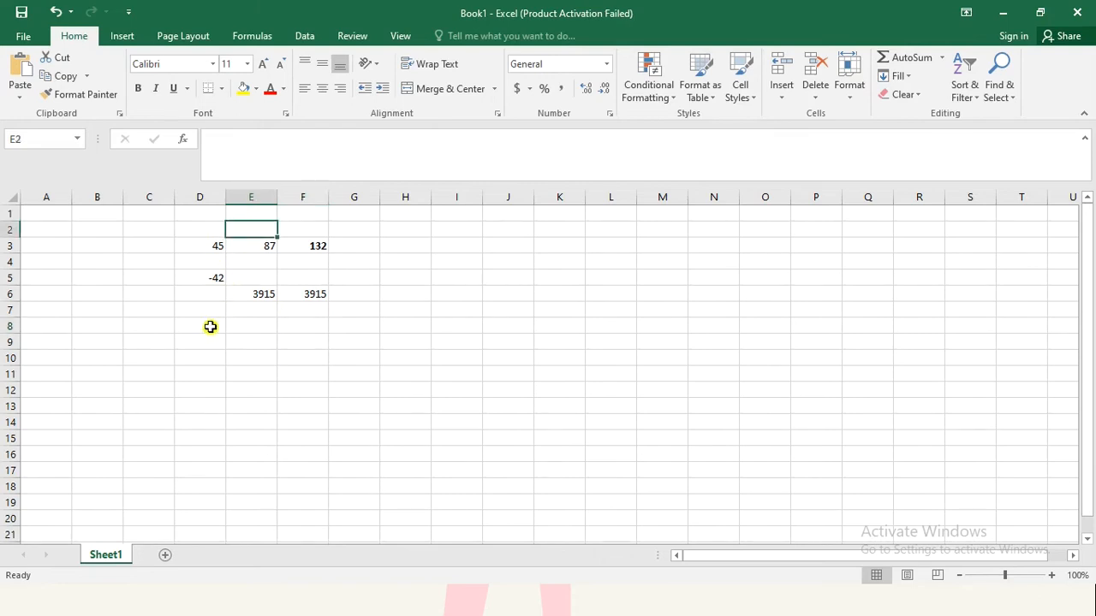
Step: Divide E3 by D3 in cell E8 with the operator formula =E3/D3
{"action": "left_click", "coordinate": [250, 329]}
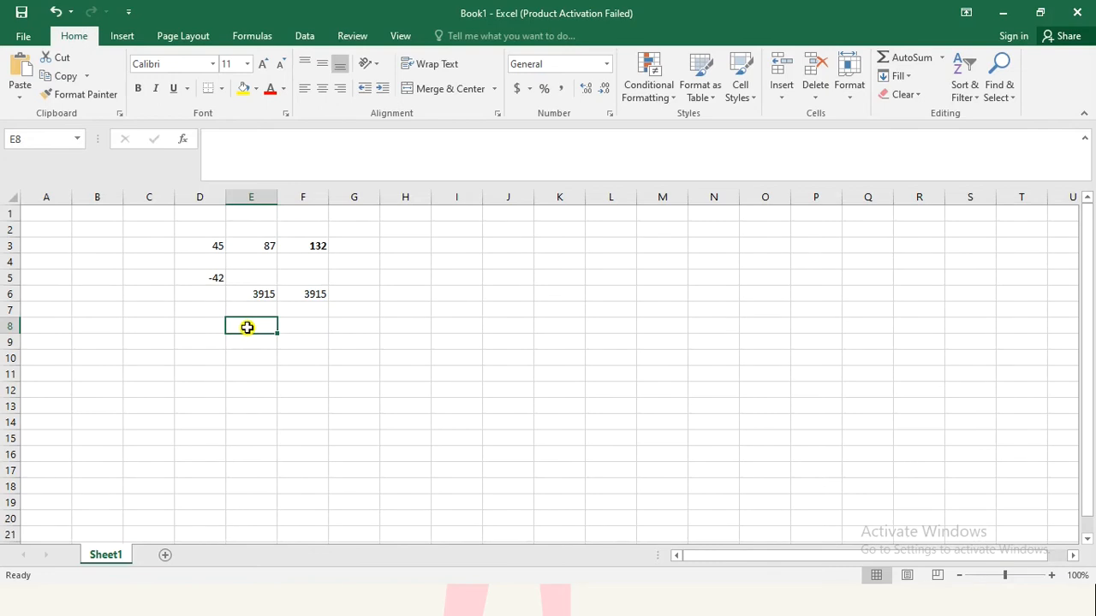
{"action": "type", "text": "="}
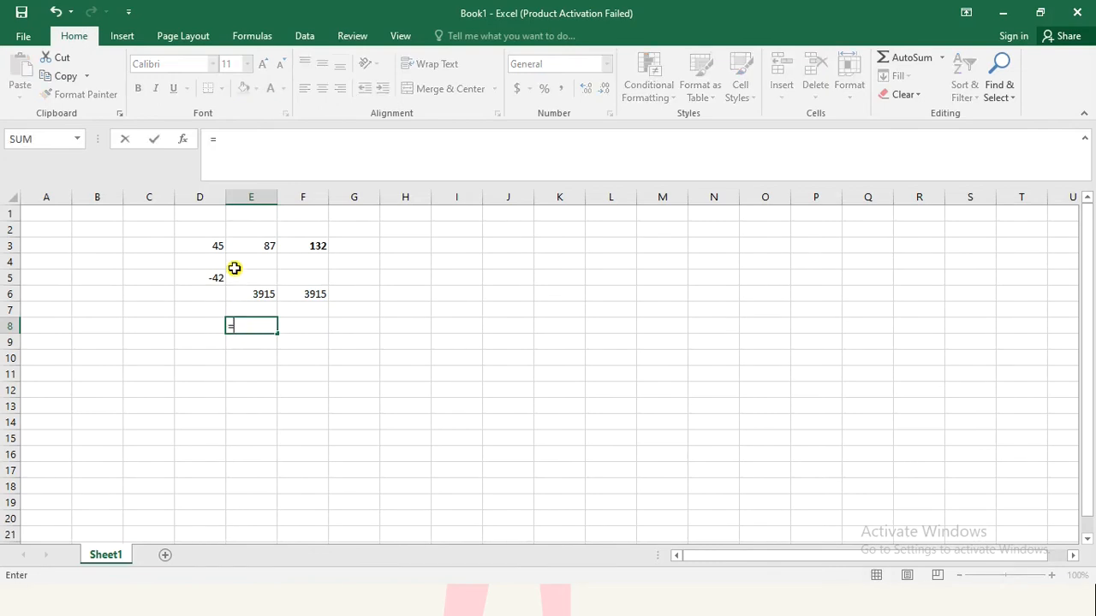
{"action": "left_click", "coordinate": [264, 246]}
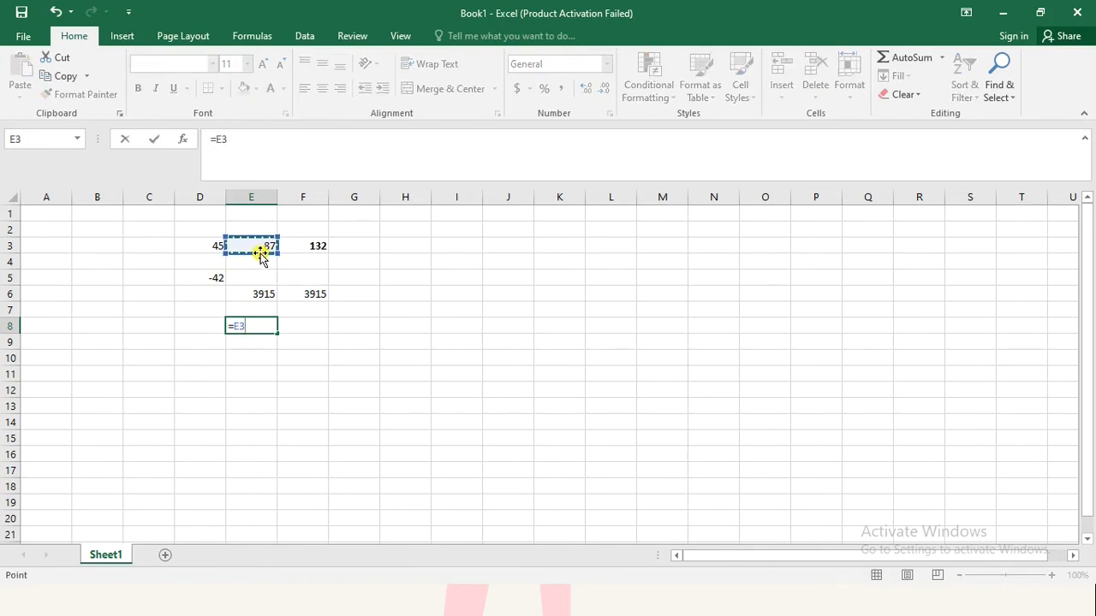
{"action": "type", "text": "/"}
{"action": "left_click", "coordinate": [216, 248]}
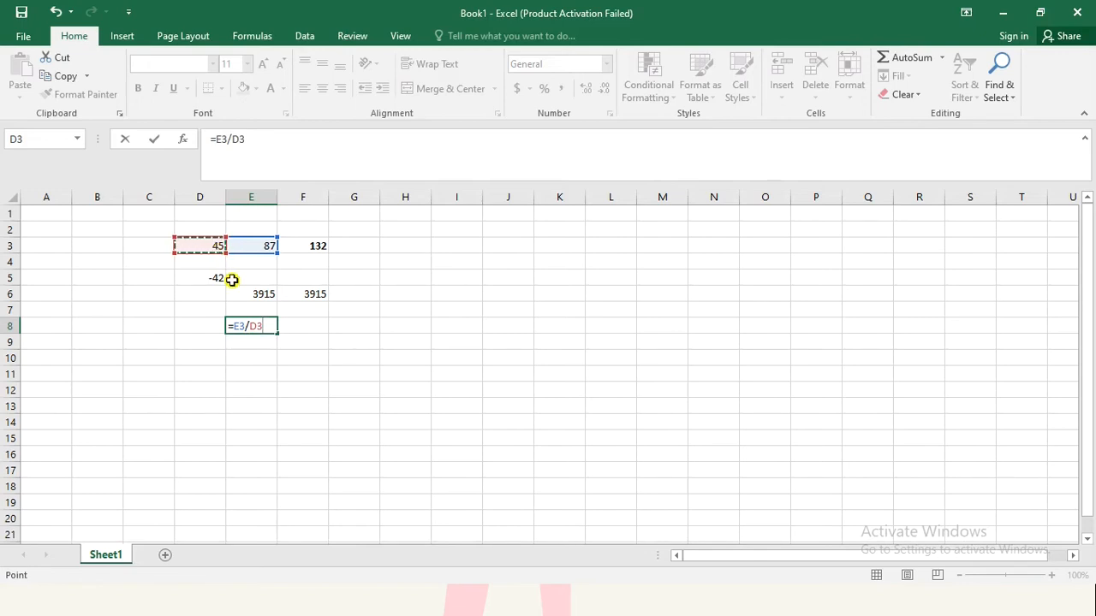
{"action": "key", "text": "Return"}
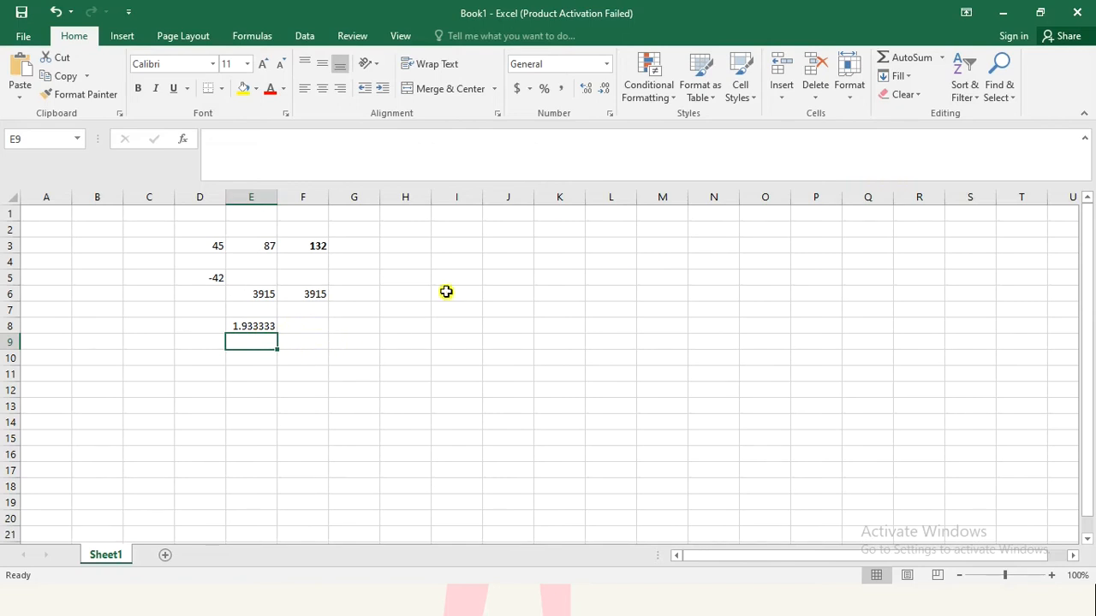
Step: Clear all the example numbers and formulas from cells D3:F8
{"action": "left_click_drag", "start_coordinate": [214, 249], "coordinate": [305, 333]}
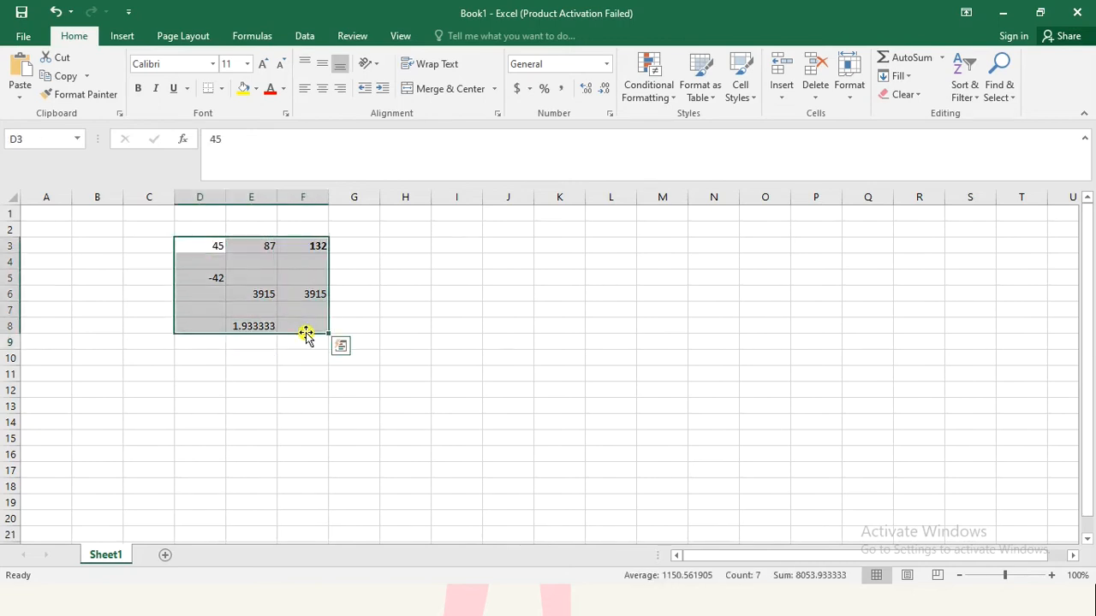
{"action": "key", "text": "Delete"}
{"action": "left_click", "coordinate": [272, 310]}
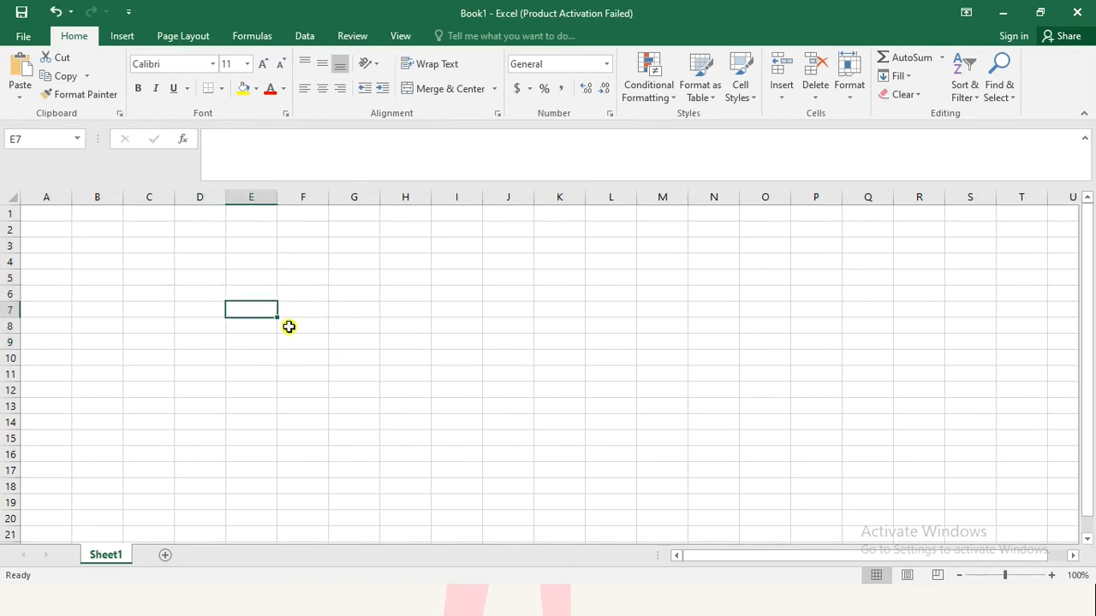
{"action": "key", "text": "alt+Tab"}
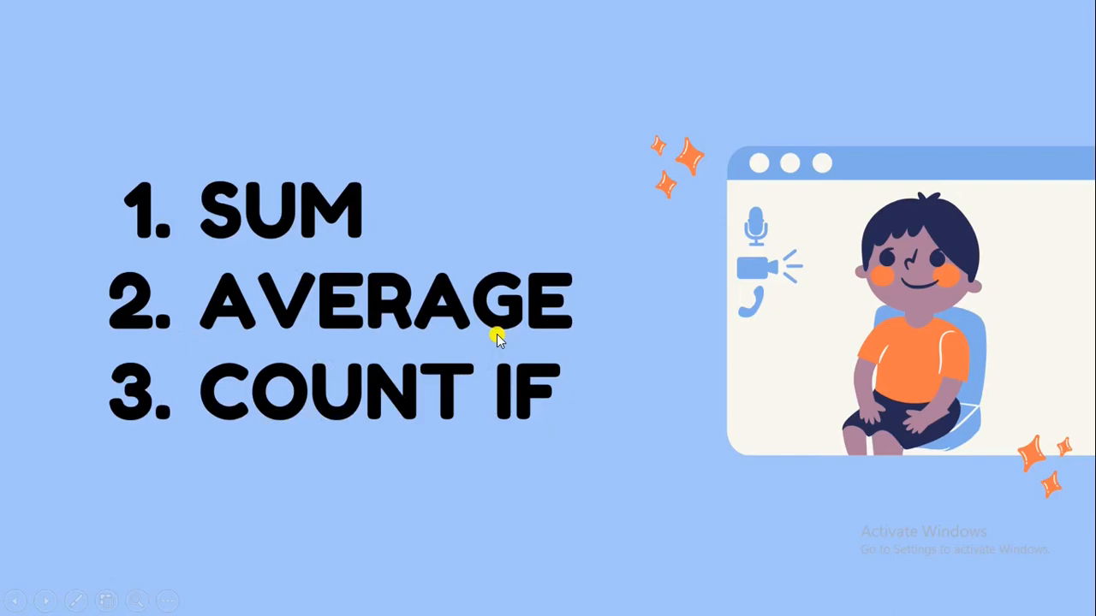
{"action": "key", "text": "alt+Tab"}
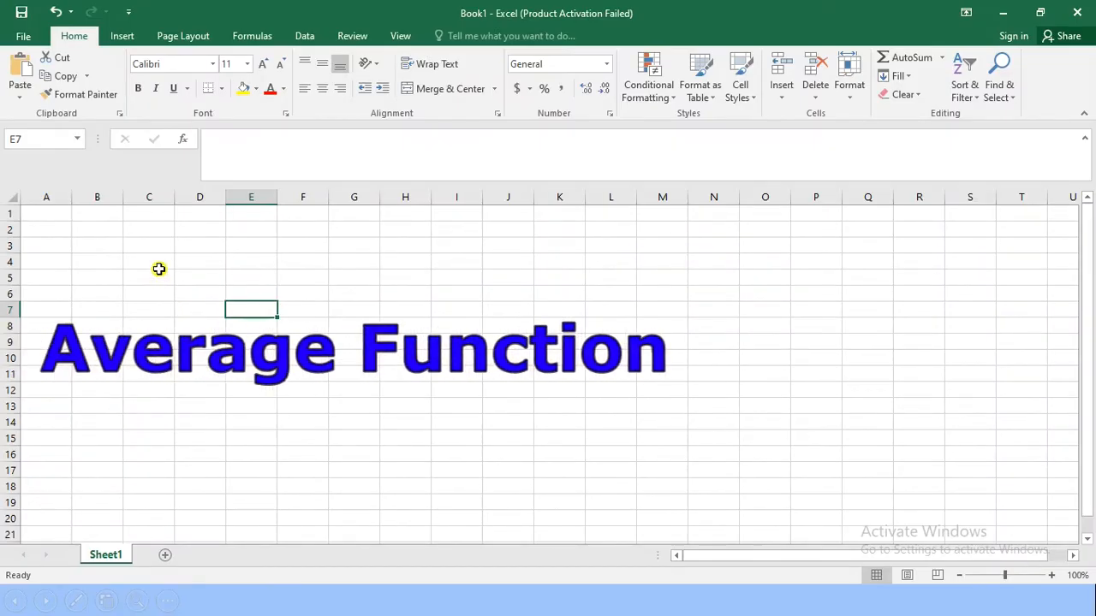
Step: Enter the values 25, 36, 87, 90 and 105 down column C in cells C2 to C6
{"action": "left_click", "coordinate": [156, 228]}
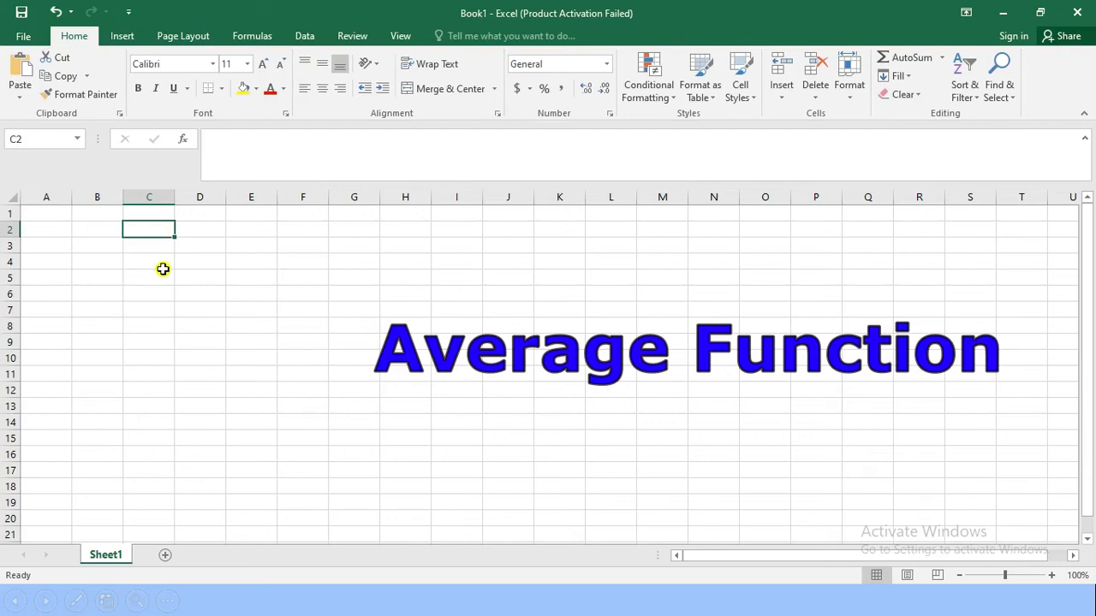
{"action": "type", "text": "25"}
{"action": "key", "text": "Return"}
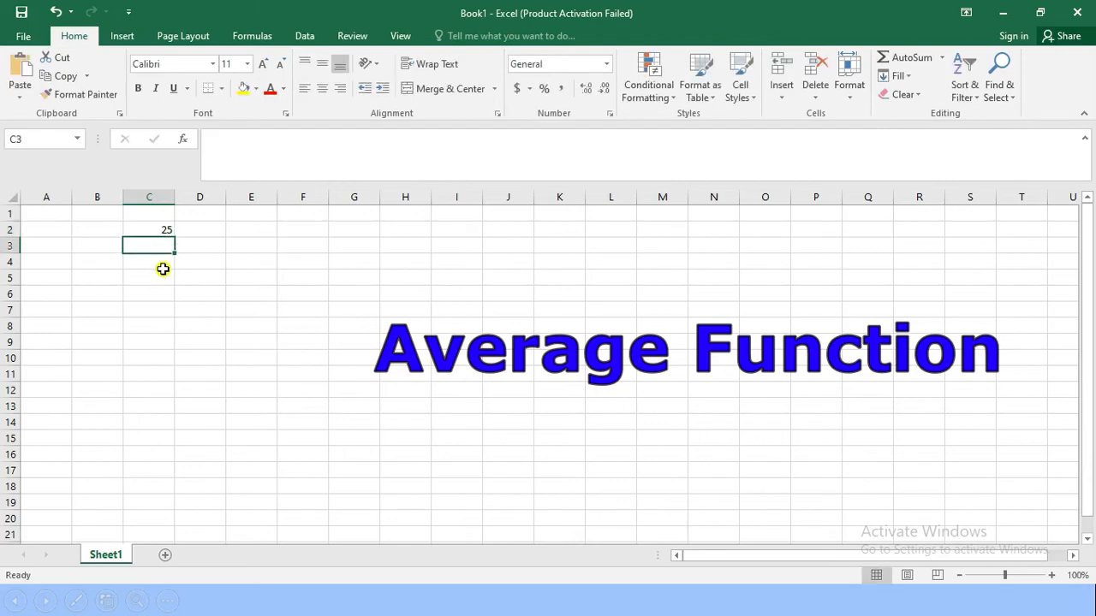
{"action": "type", "text": "36"}
{"action": "key", "text": "Return"}
{"action": "type", "text": "87"}
{"action": "key", "text": "Return"}
{"action": "type", "text": "90"}
{"action": "key", "text": "Return"}
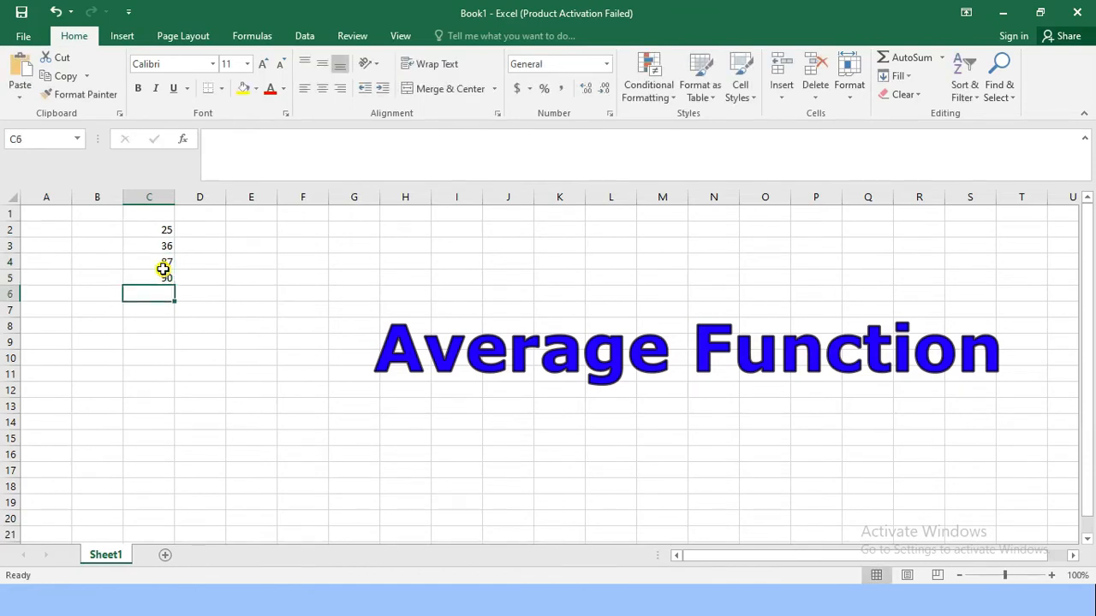
{"action": "type", "text": "105"}
{"action": "key", "text": "Return"}
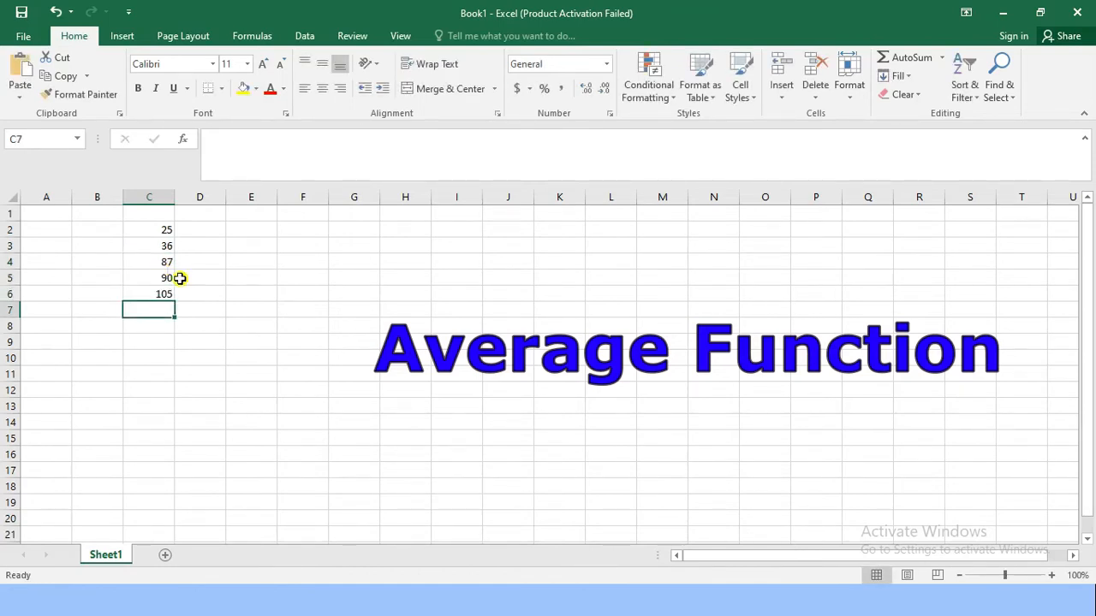
Step: Calculate the average of the five numbers in cell C8 with the formula =AVERAGE(C2:C6)
{"action": "left_click", "coordinate": [151, 337]}
{"action": "left_click_drag", "start_coordinate": [163, 228], "coordinate": [164, 289]}
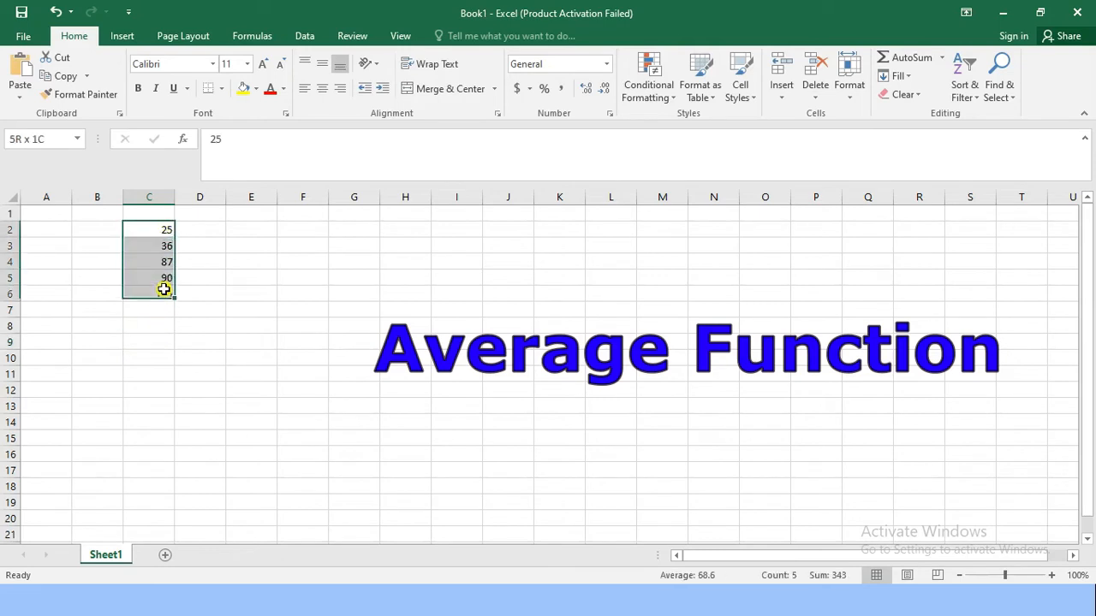
{"action": "left_click", "coordinate": [163, 326]}
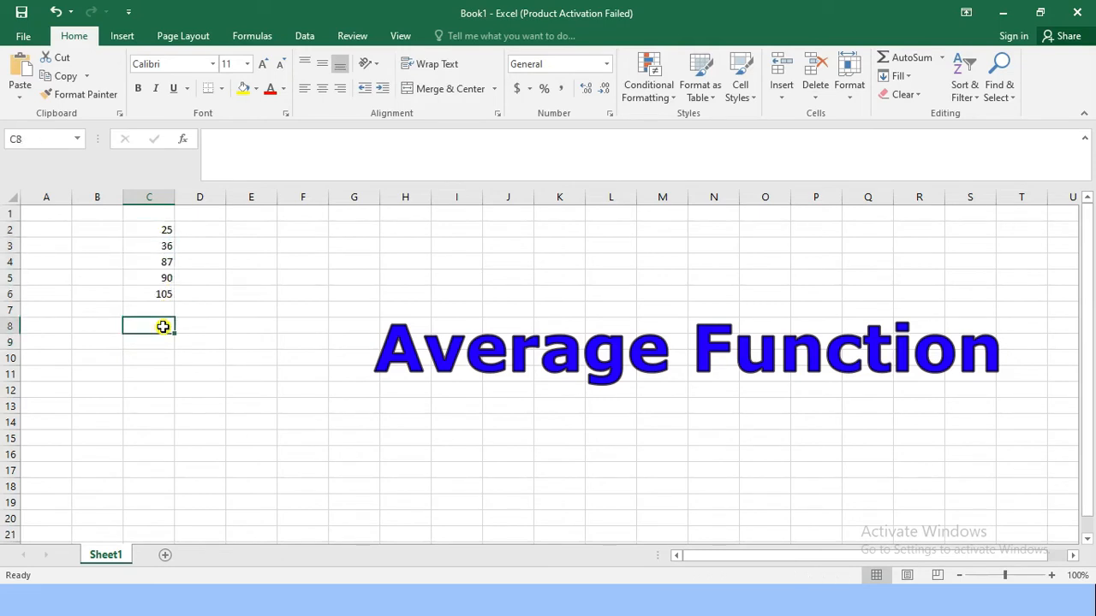
{"action": "type", "text": "="}
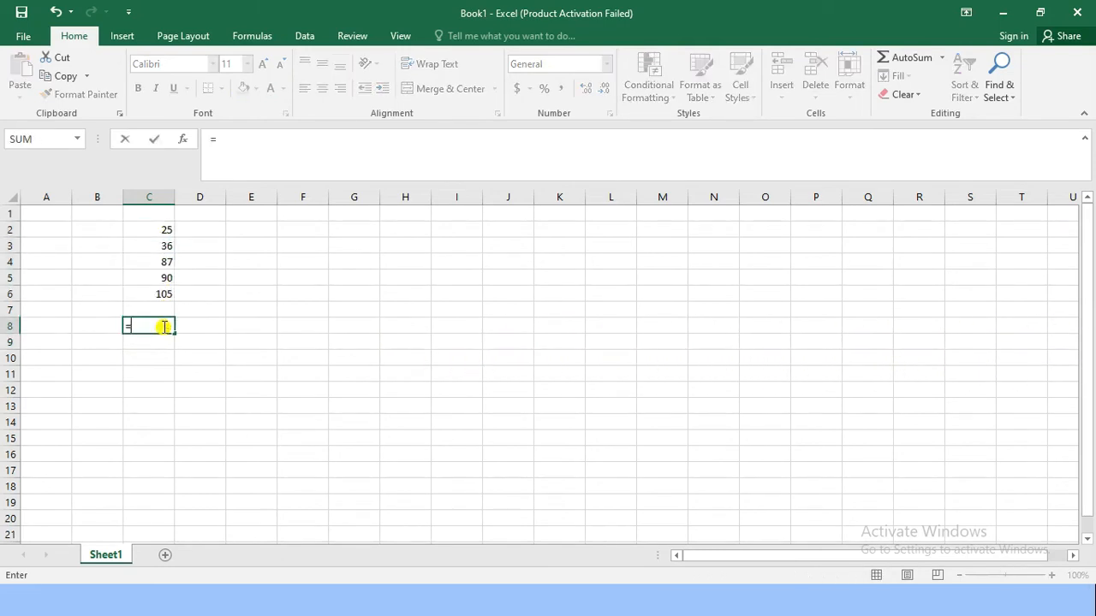
{"action": "type", "text": "ave"}
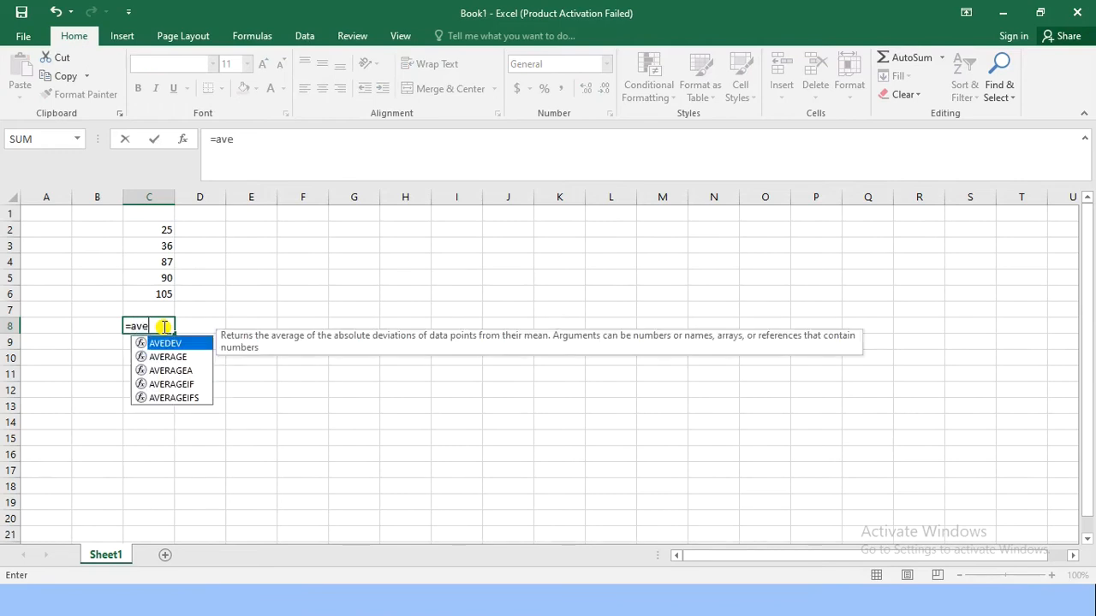
{"action": "type", "text": "rage("}
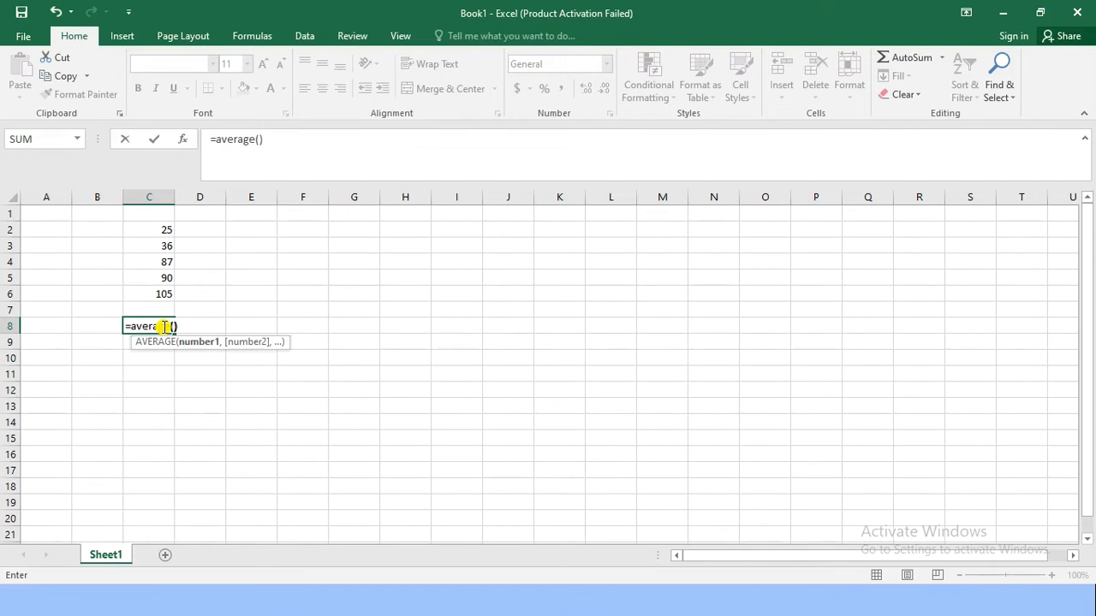
{"action": "key", "text": "Return"}
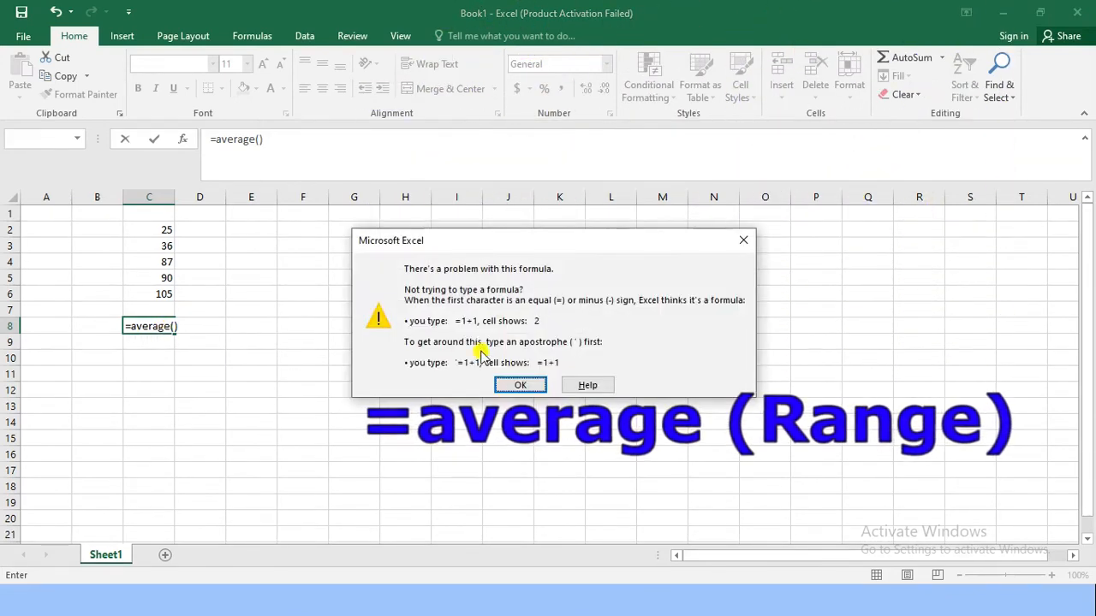
{"action": "left_click", "coordinate": [521, 385]}
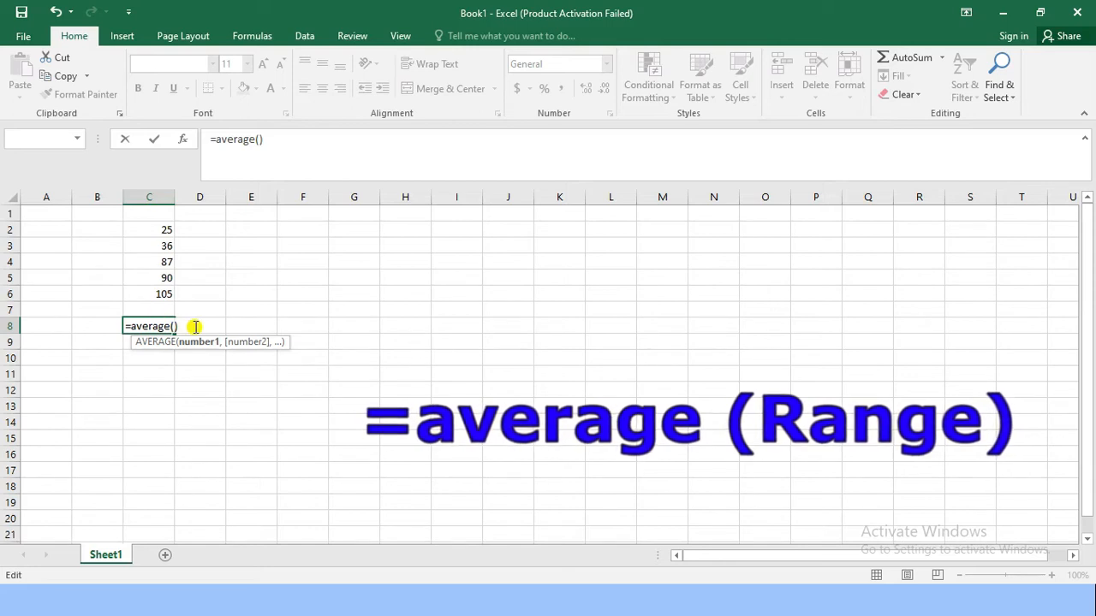
{"action": "type", "text": "c2:c6"}
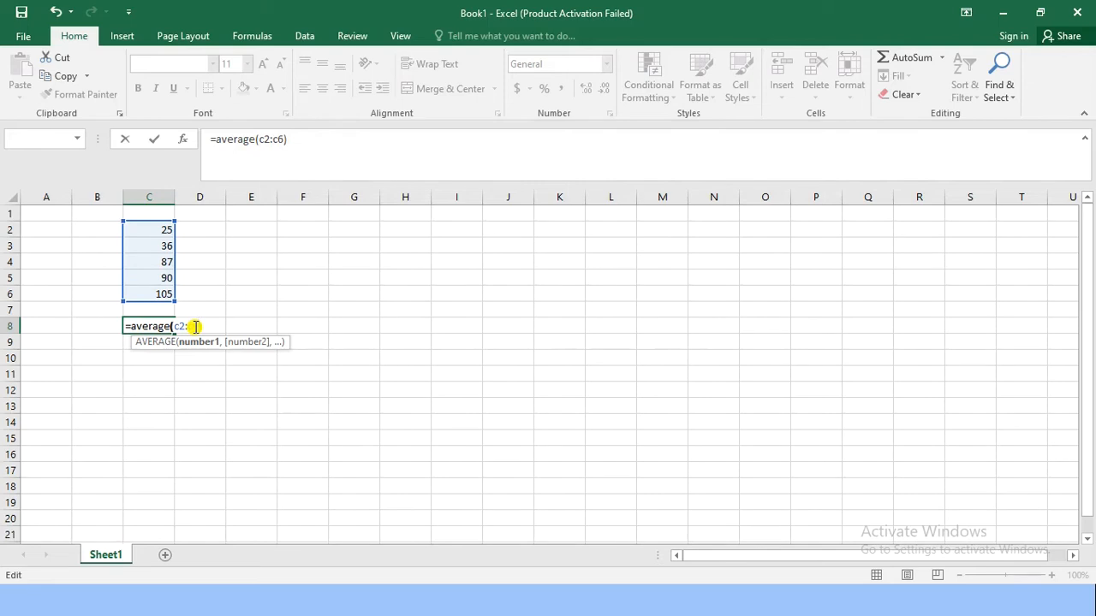
{"action": "key", "text": "Right"}
{"action": "key", "text": "Return"}
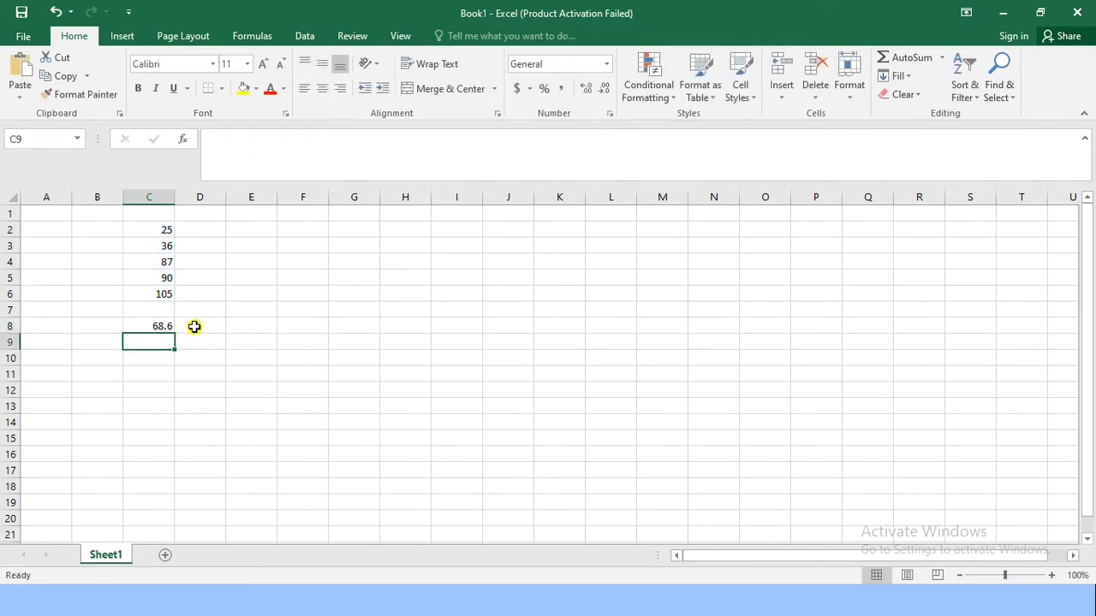
Step: Make the average result in cell C8 bold
{"action": "left_click", "coordinate": [156, 325]}
{"action": "key", "text": "ctrl+b"}
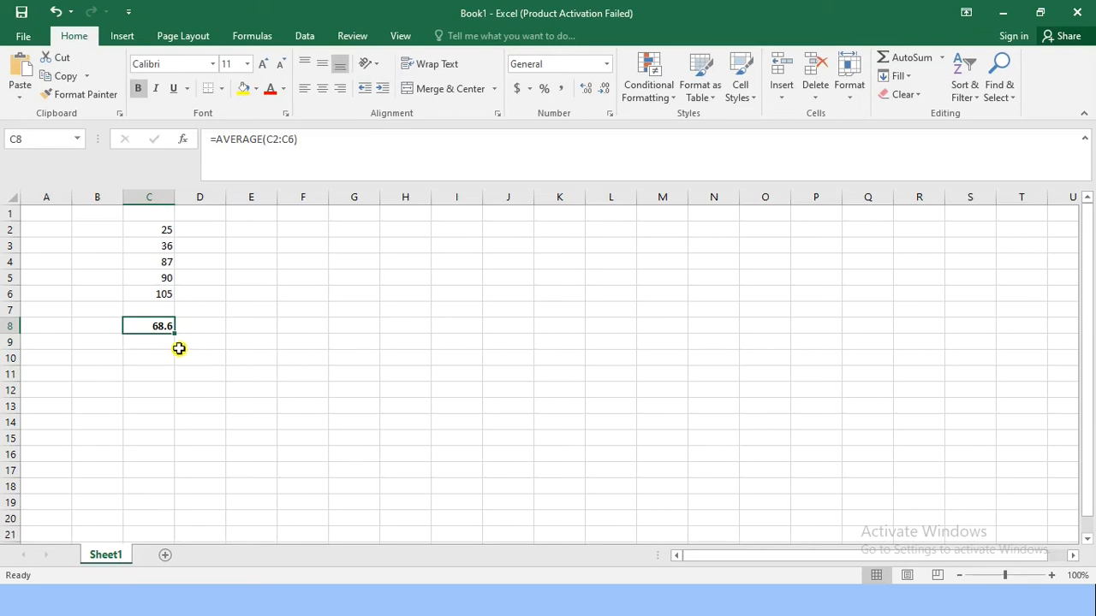
{"action": "left_click", "coordinate": [179, 343]}
{"action": "left_click_drag", "start_coordinate": [165, 230], "coordinate": [164, 294]}
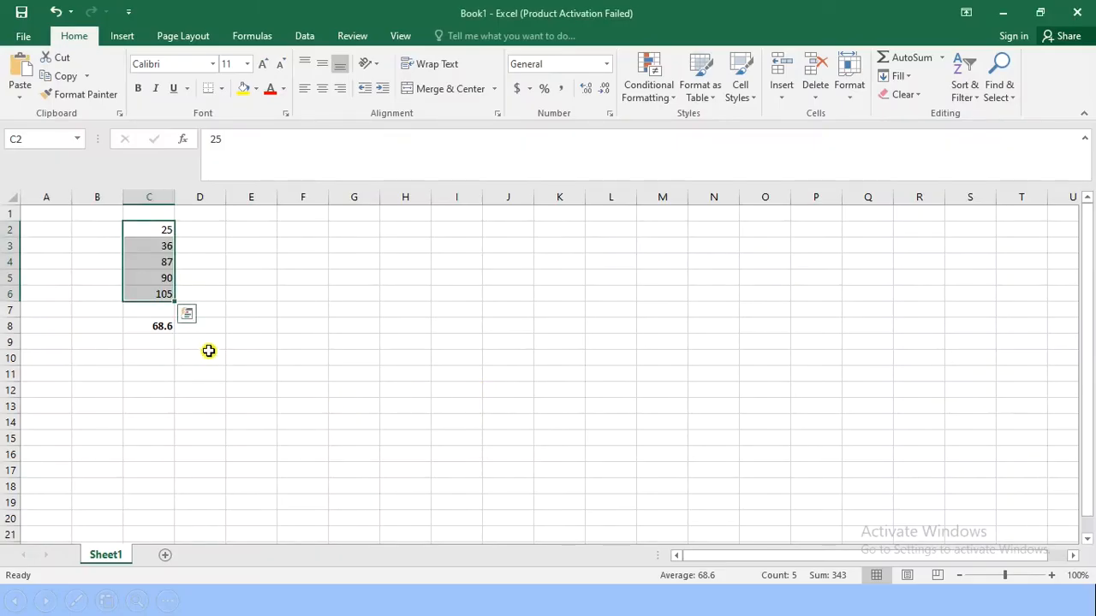
{"action": "left_click", "coordinate": [204, 336]}
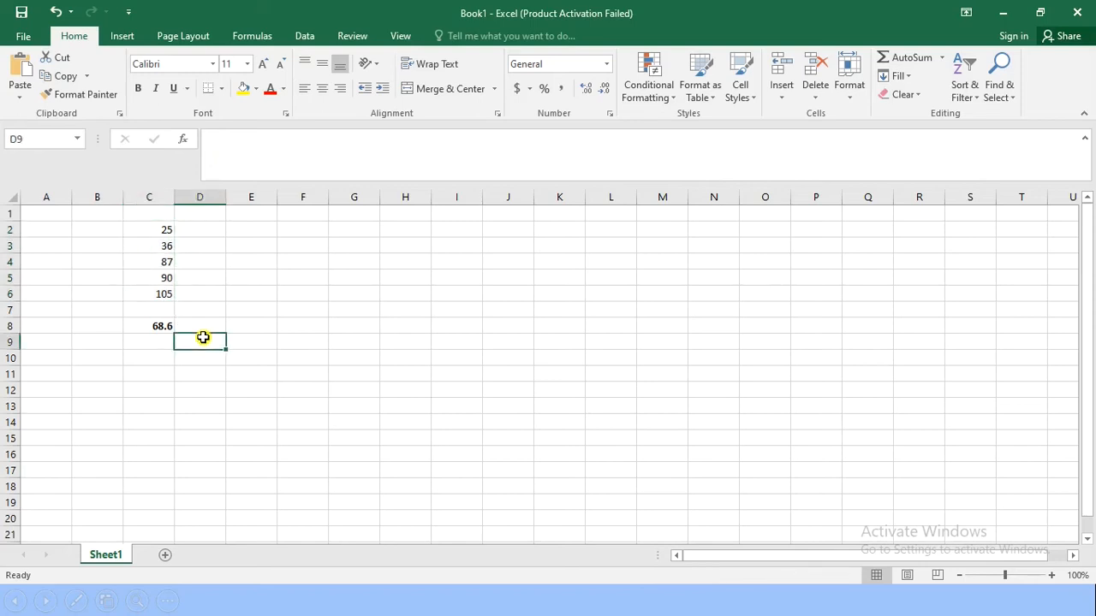
{"action": "left_click", "coordinate": [231, 326]}
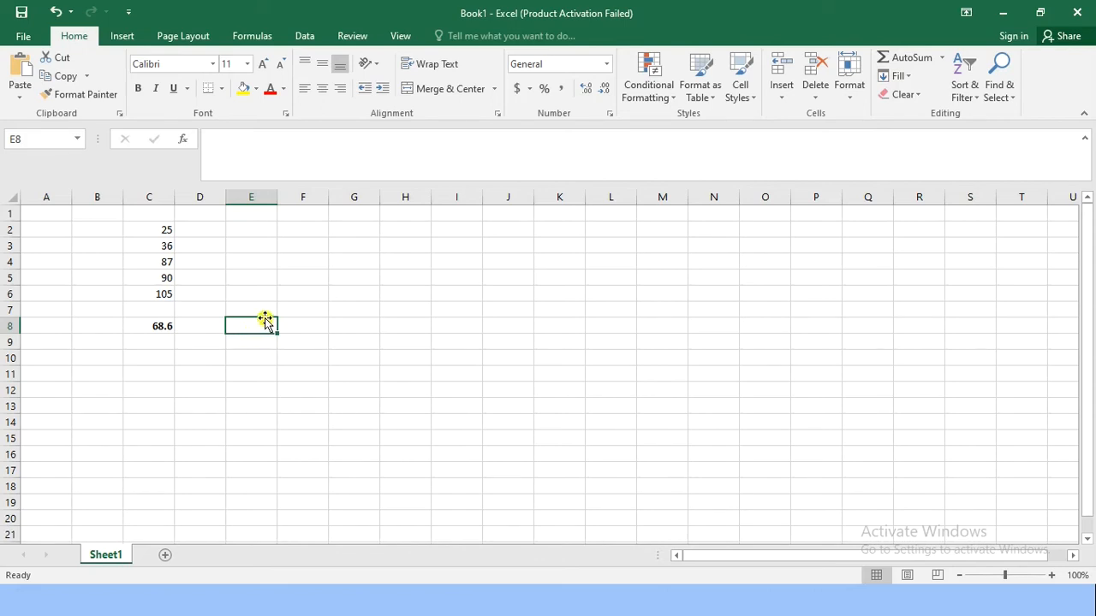
{"action": "left_click", "coordinate": [248, 446]}
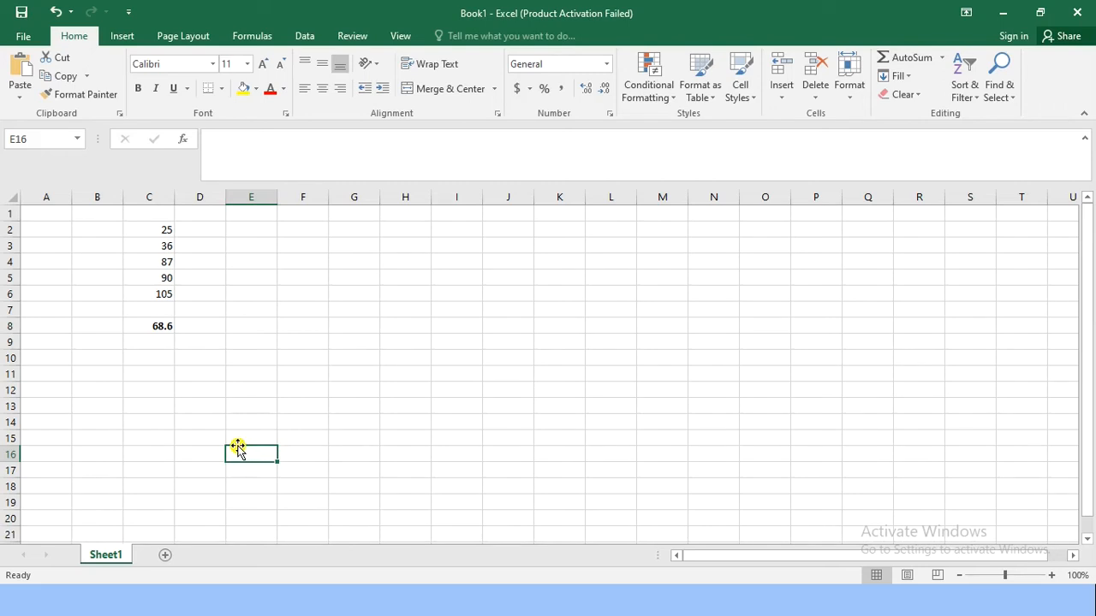
{"action": "left_click", "coordinate": [254, 247]}
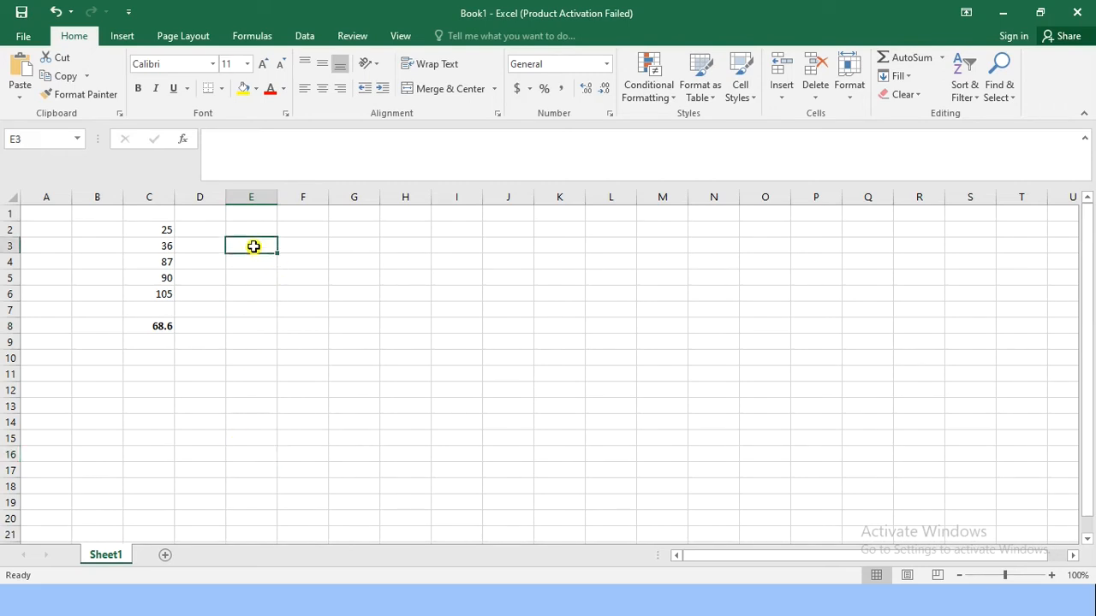
Step: Enter the heading Fruits in cell E2 and list Apple, Banana and Pinapple below it in cells E3 to E5
{"action": "left_click", "coordinate": [262, 231]}
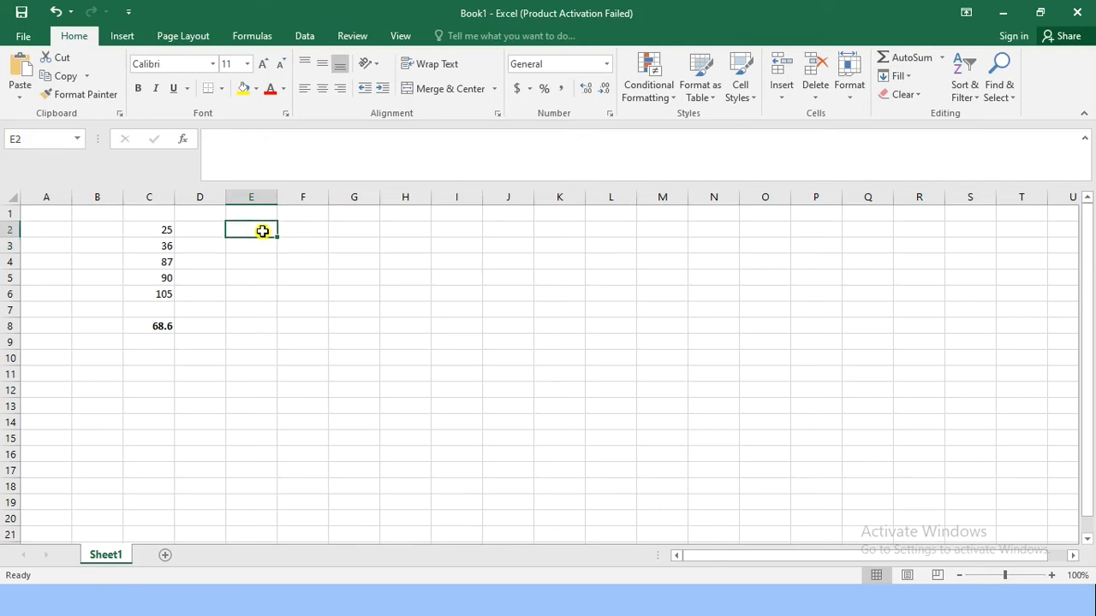
{"action": "type", "text": "Fruits"}
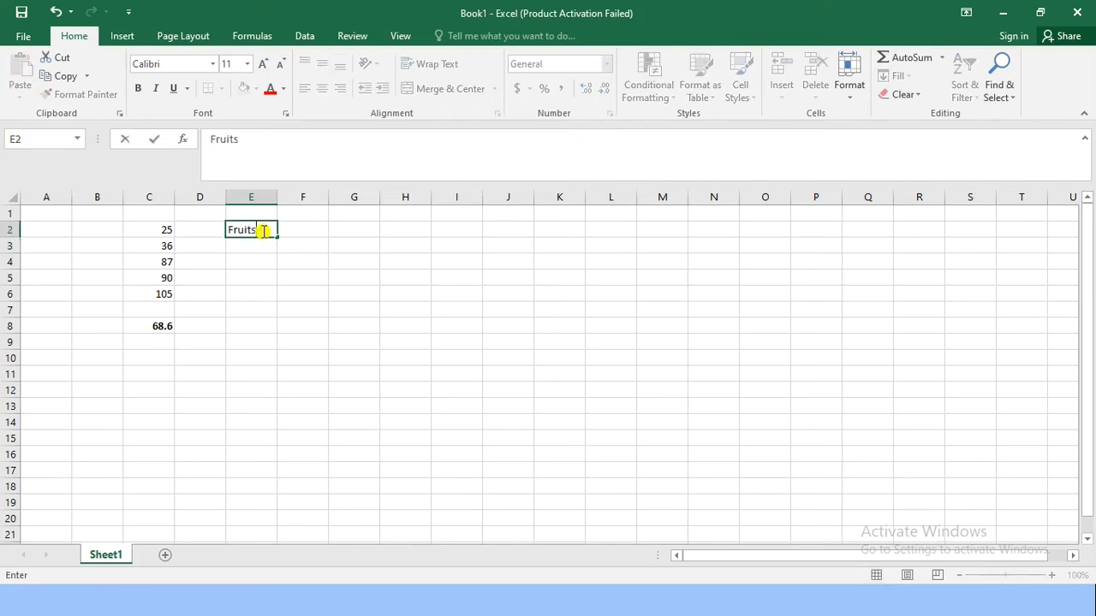
{"action": "key", "text": "Return"}
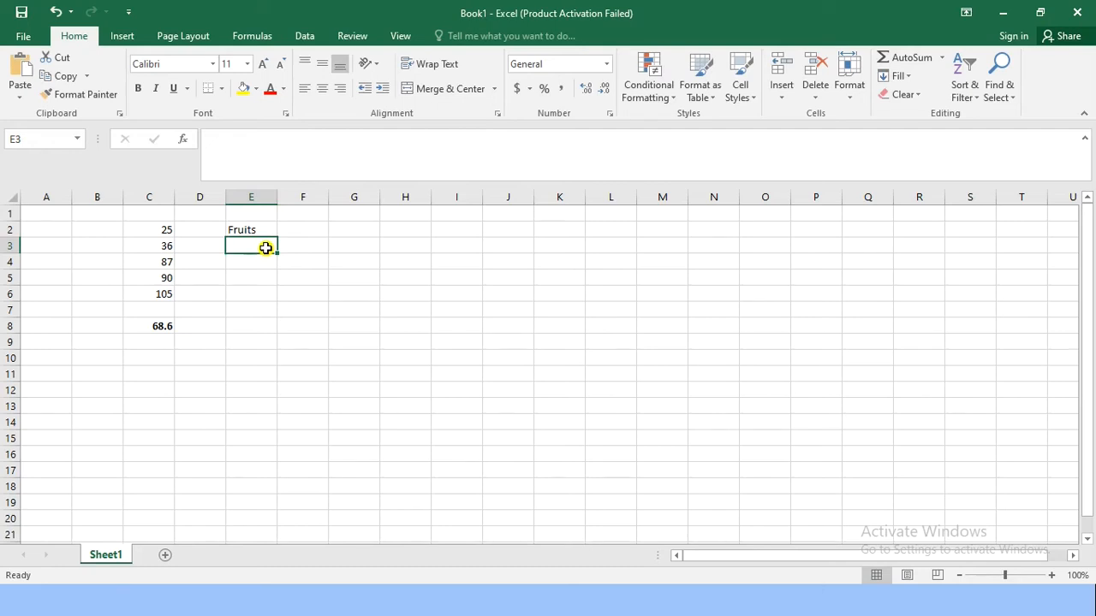
{"action": "type", "text": "Apple"}
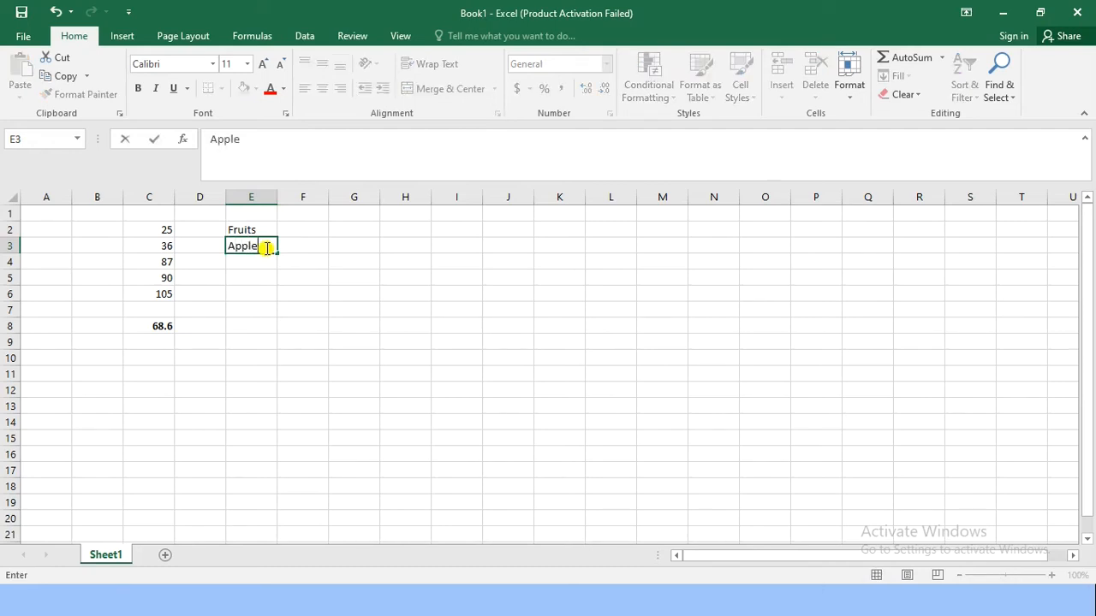
{"action": "key", "text": "Return"}
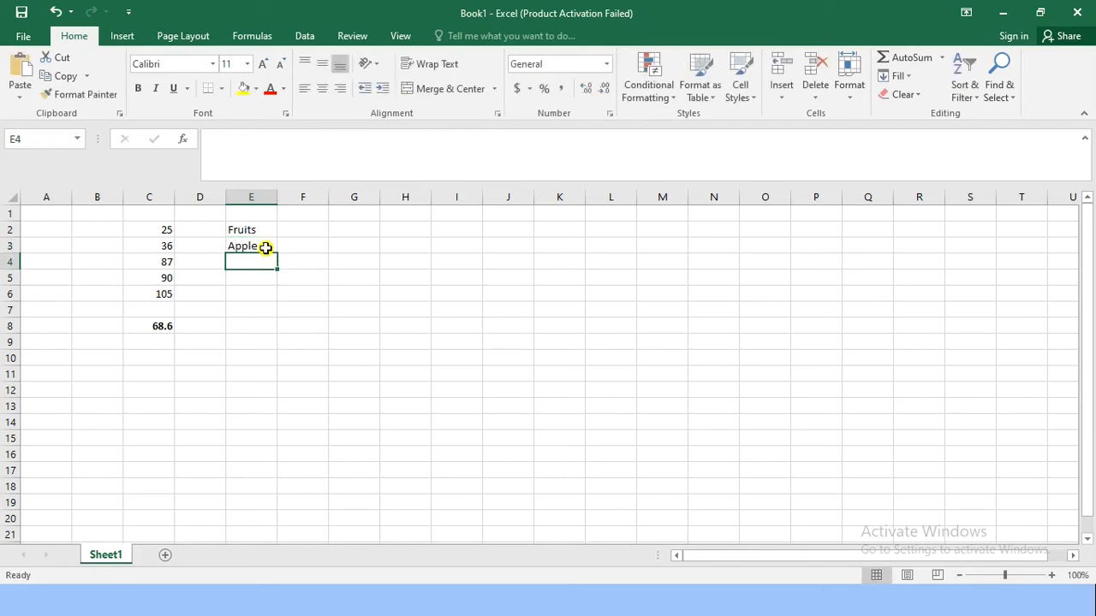
{"action": "type", "text": "Banana"}
{"action": "key", "text": "Return"}
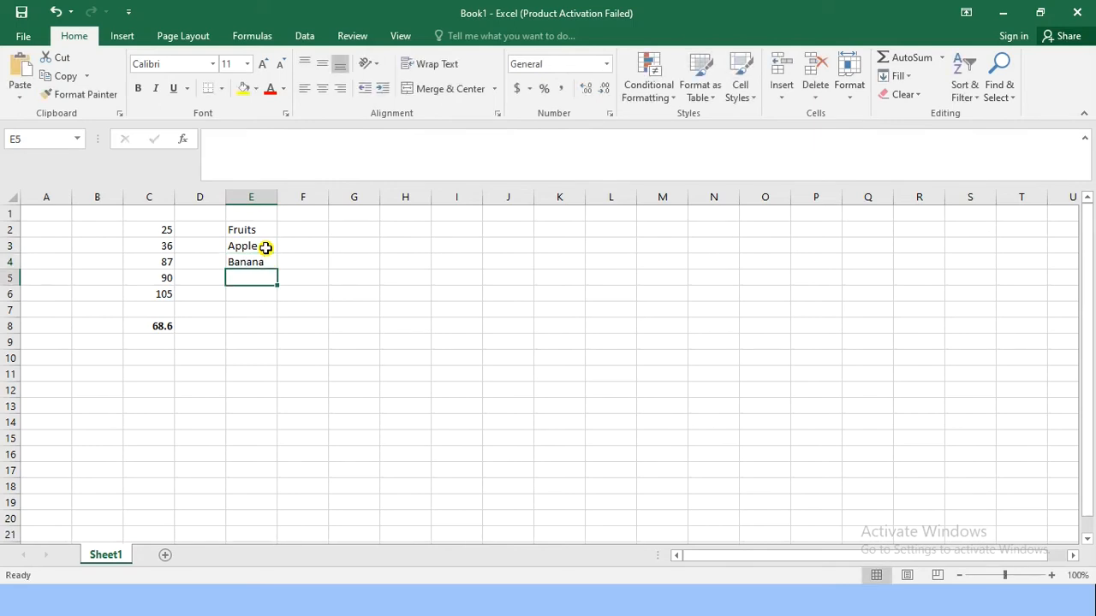
{"action": "type", "text": "Pinapple"}
{"action": "key", "text": "Return"}
Step: Continue the fruit list with Apple in E6, Apple in E7 and Banana in E8
{"action": "type", "text": "AP"}
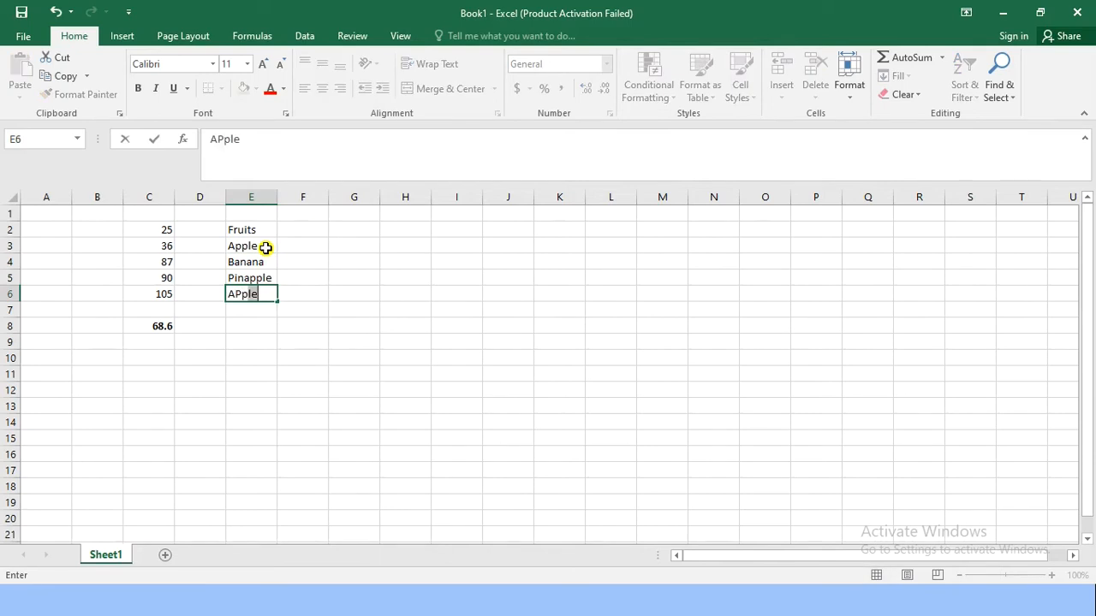
{"action": "key", "text": "BackSpace"}
{"action": "key", "text": "BackSpace"}
{"action": "type", "text": "p"}
{"action": "key", "text": "Return"}
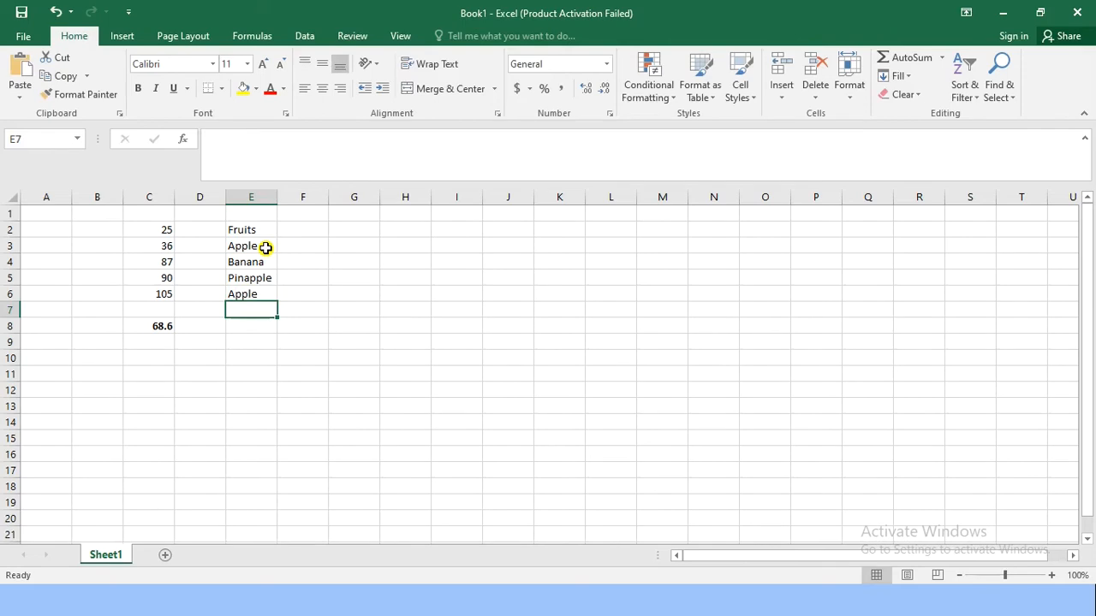
{"action": "type", "text": "AP"}
{"action": "key", "text": "Return"}
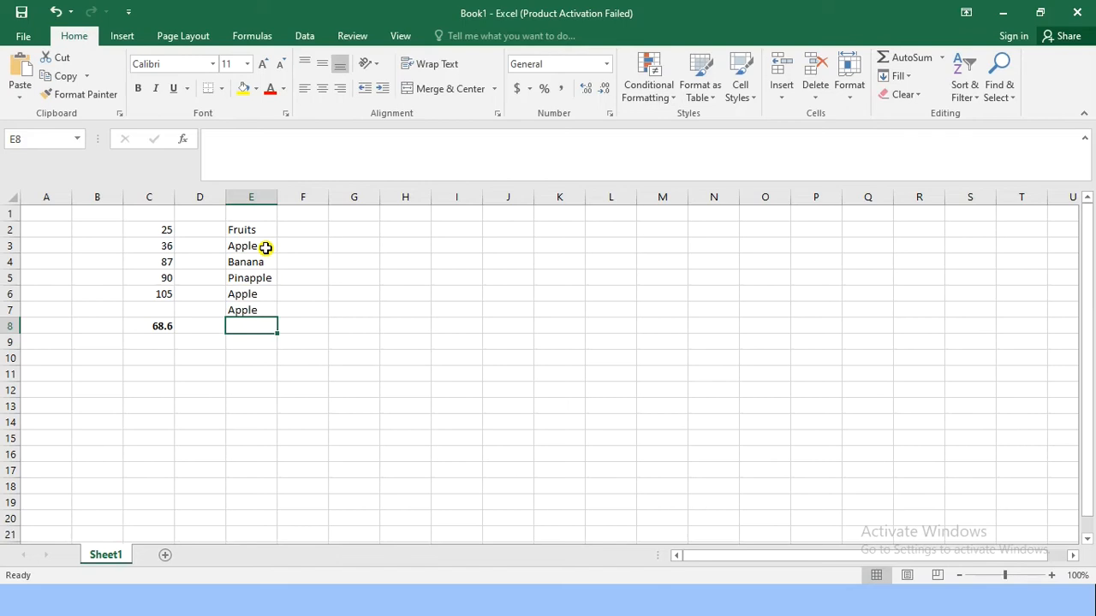
{"action": "type", "text": "Banana"}
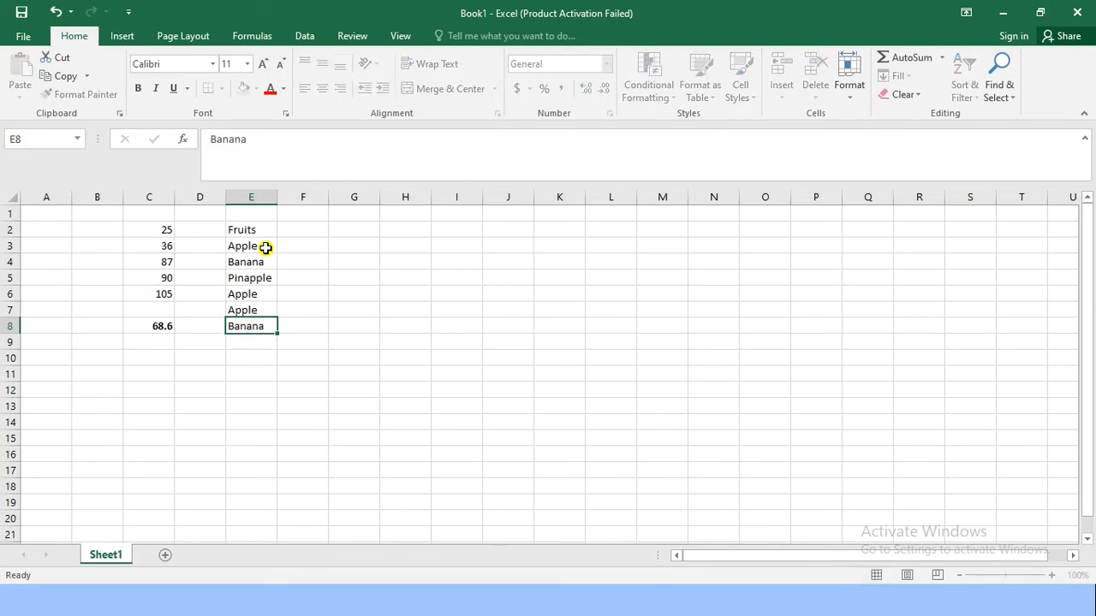
{"action": "key", "text": "Return"}
{"action": "key", "text": "Return"}
{"action": "key", "text": "Return"}
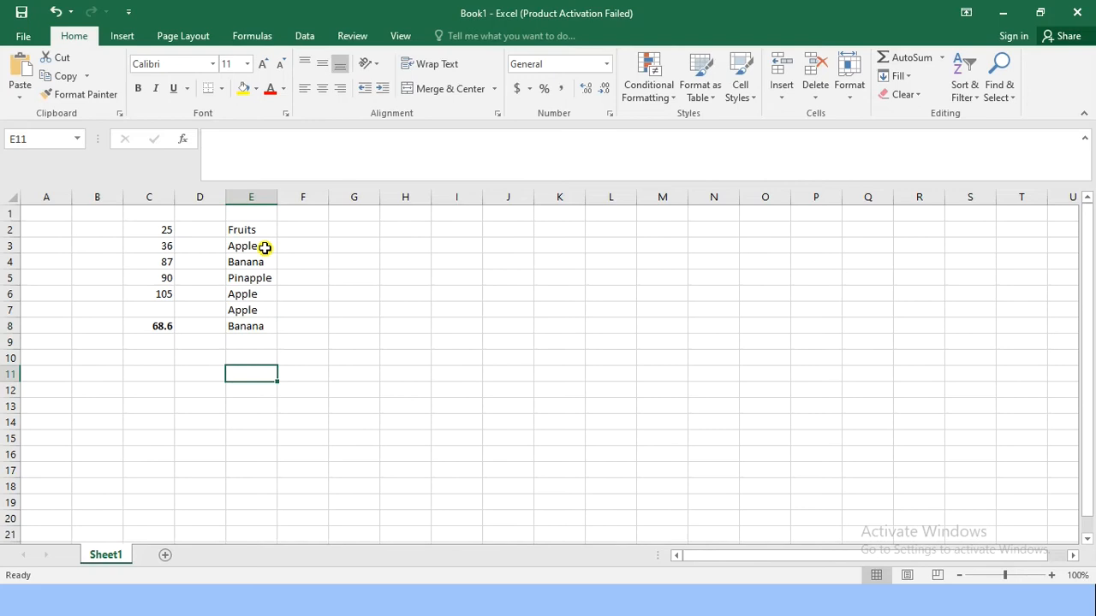
Step: Start a COUNTIF formula with empty parentheses in cell E11 below the fruit list
{"action": "left_click_drag", "start_coordinate": [252, 232], "coordinate": [262, 321]}
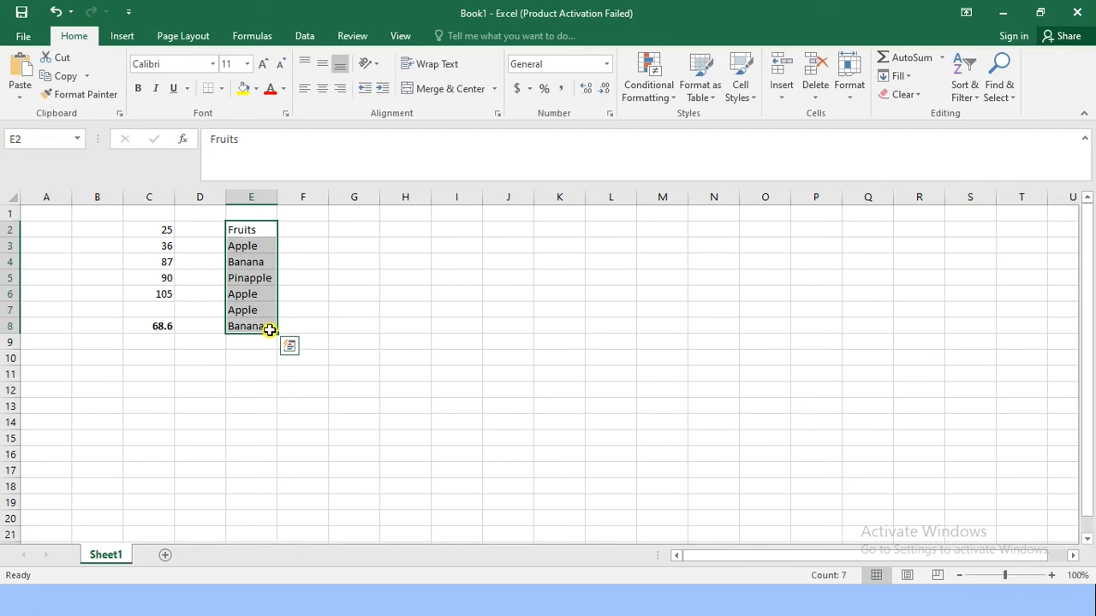
{"action": "left_click", "coordinate": [247, 376]}
{"action": "type", "text": "=cou"}
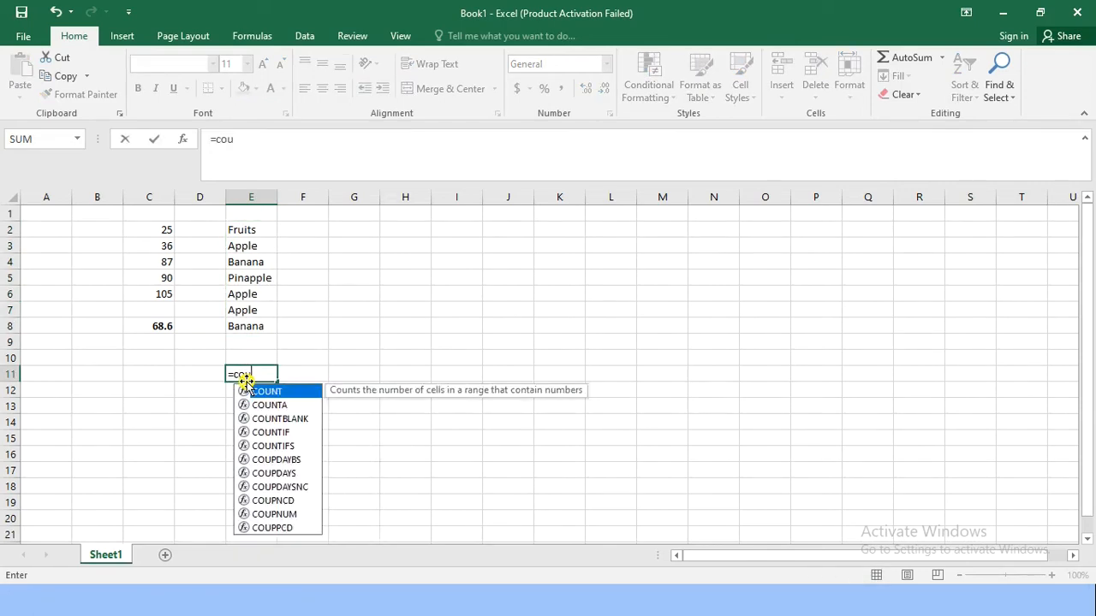
{"action": "type", "text": "ntif"}
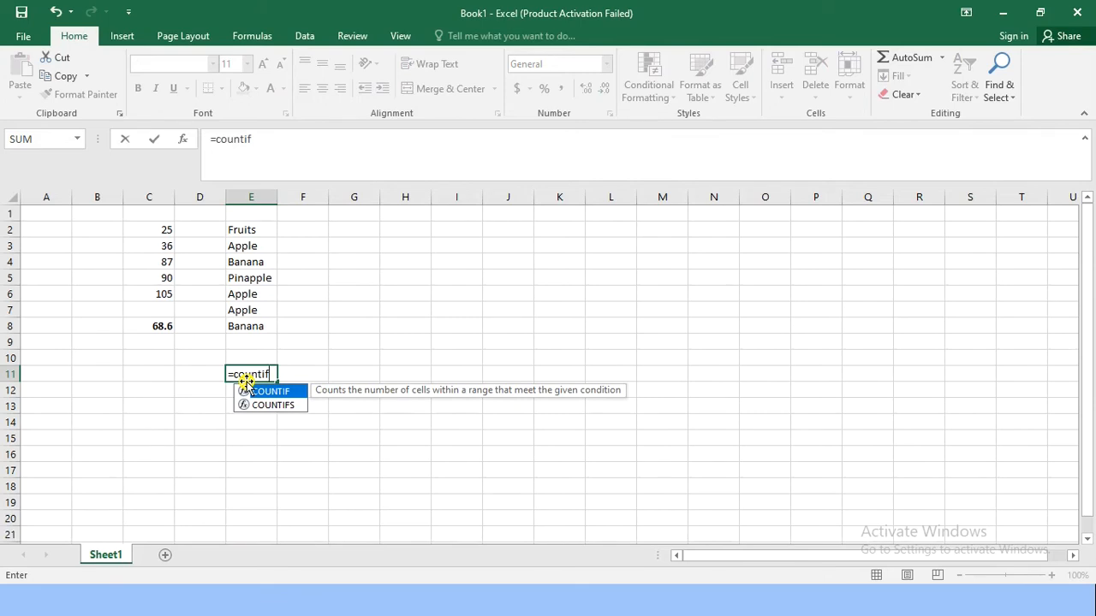
{"action": "type", "text": "\""}
{"action": "key", "text": "BackSpace"}
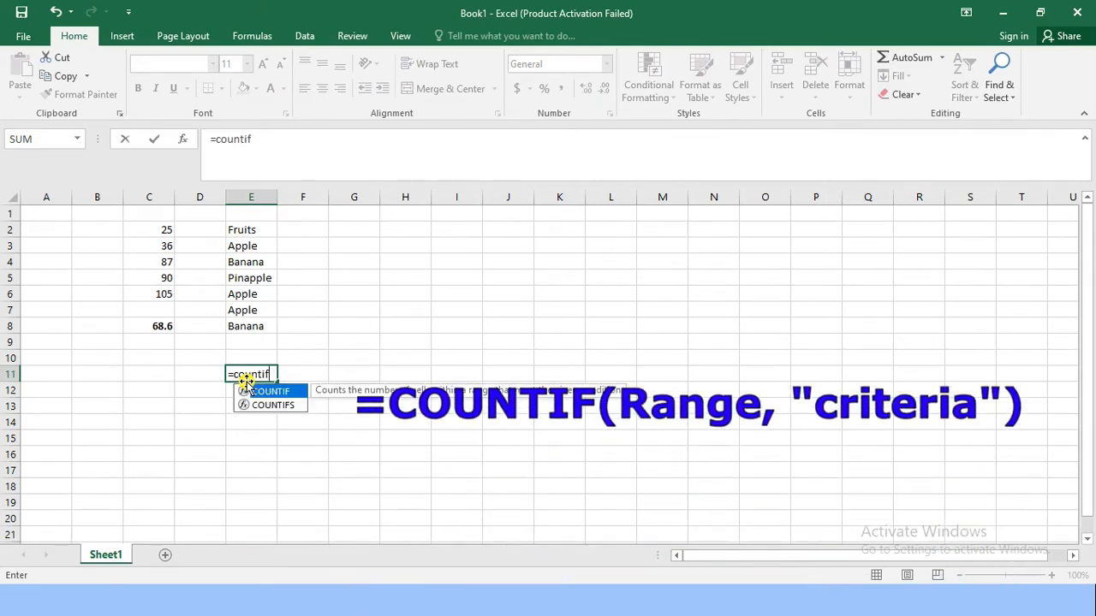
{"action": "type", "text": "()"}
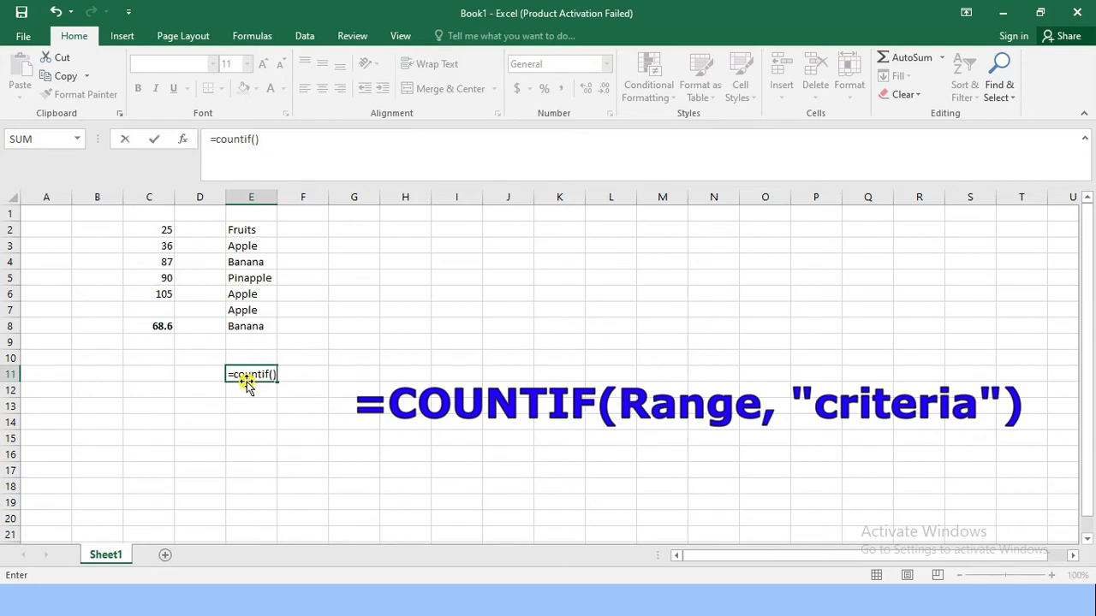
Step: Complete the COUNTIF formula in cell E11 with the range E2:E8 and the criteria "Apple"
{"action": "left_click", "coordinate": [274, 374]}
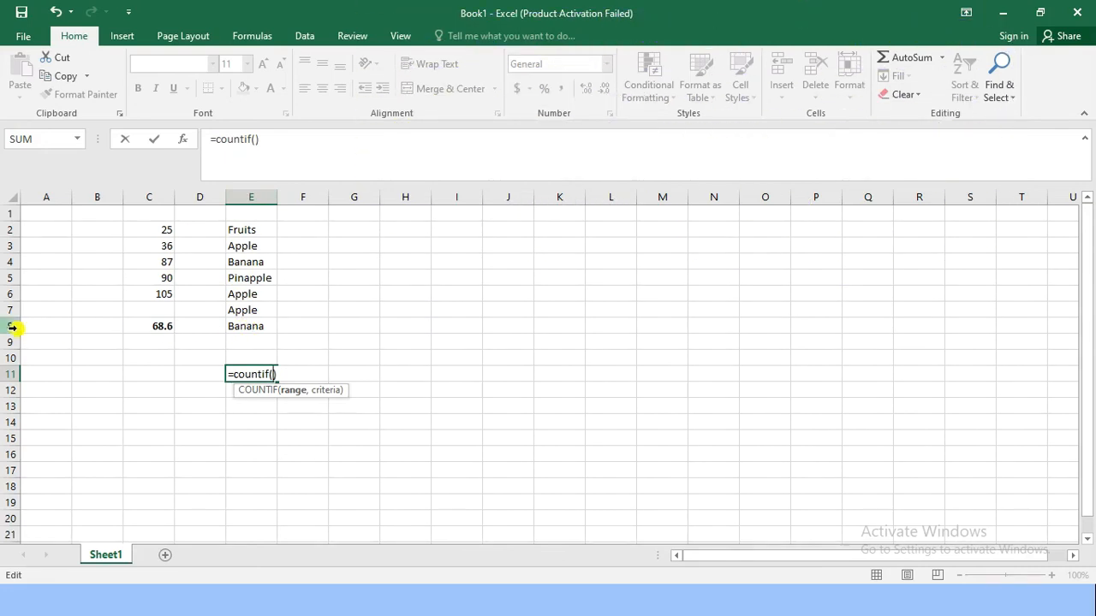
{"action": "type", "text": "e2"}
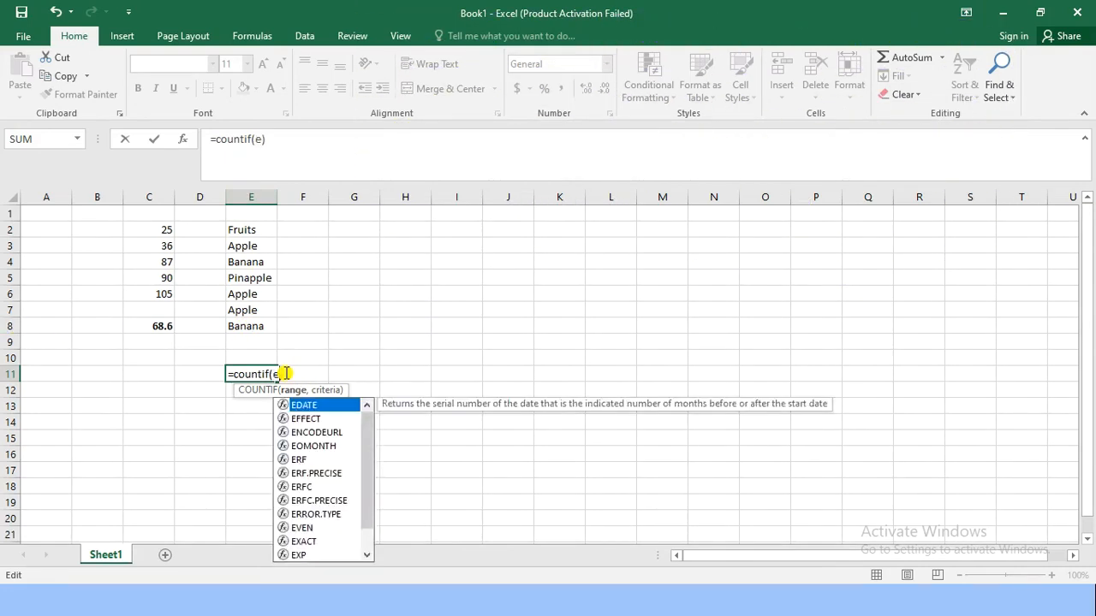
{"action": "type", "text": ":e8"}
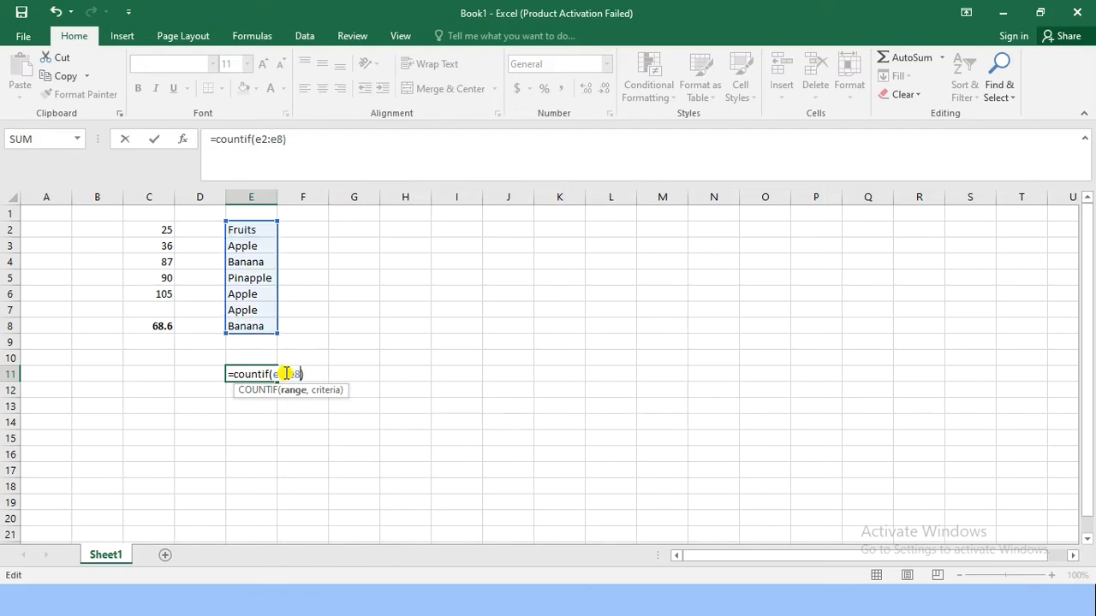
{"action": "type", "text": ","}
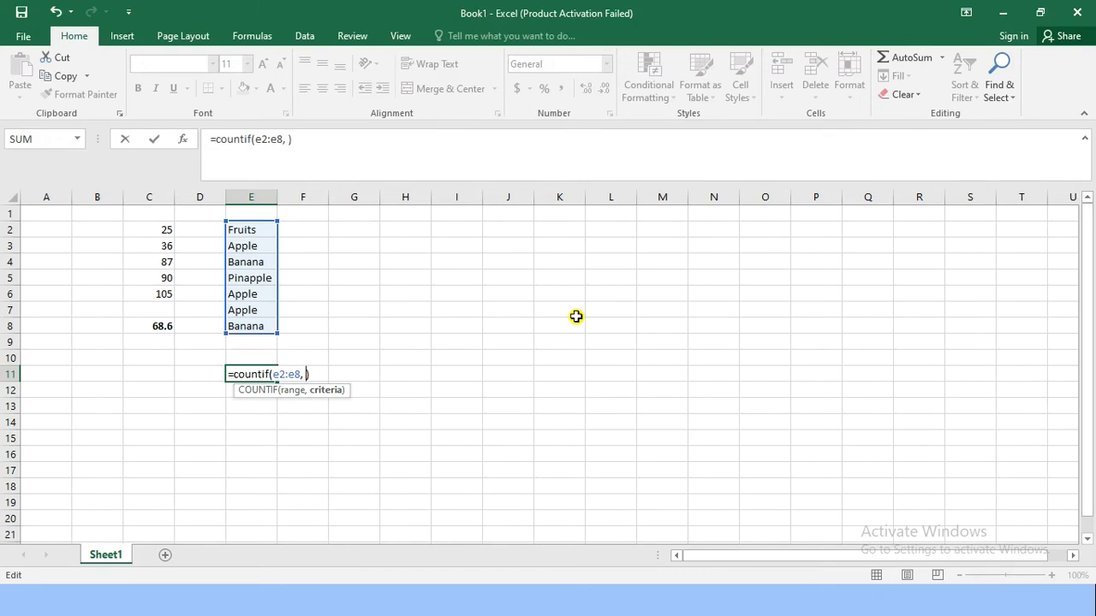
{"action": "type", "text": "\"\""}
{"action": "type", "text": "Apple"}
{"action": "left_click", "coordinate": [356, 374]}
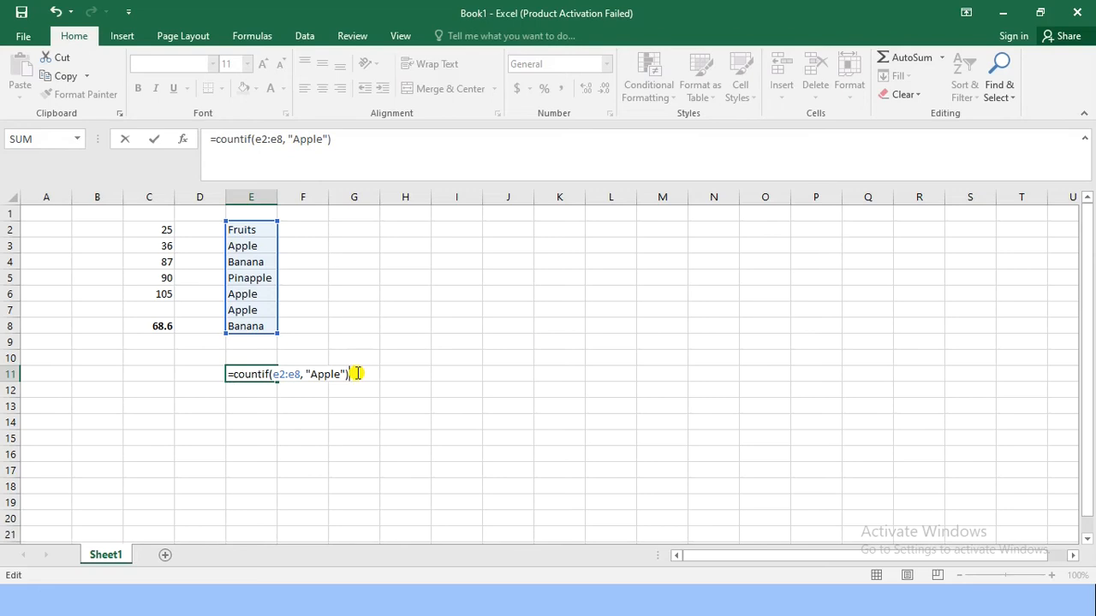
{"action": "key", "text": "Return"}
Step: Check the COUNTIF result in cell E11 against the Apple entries in the fruit list
{"action": "left_click", "coordinate": [258, 374]}
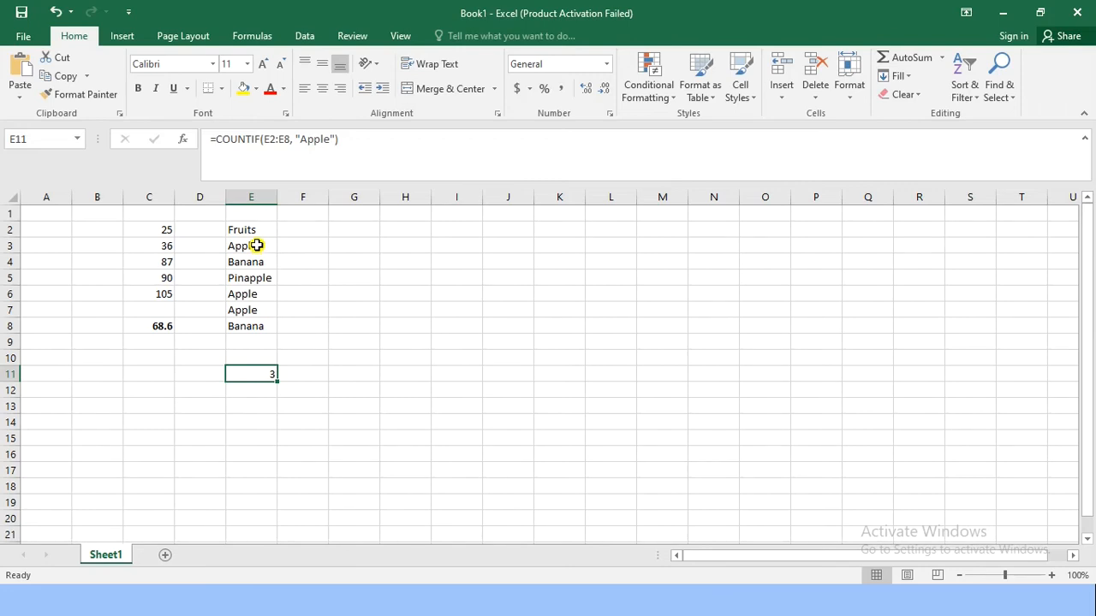
{"action": "left_click", "coordinate": [256, 245]}
{"action": "left_click", "coordinate": [249, 262]}
{"action": "left_click", "coordinate": [248, 293]}
{"action": "left_click", "coordinate": [251, 310]}
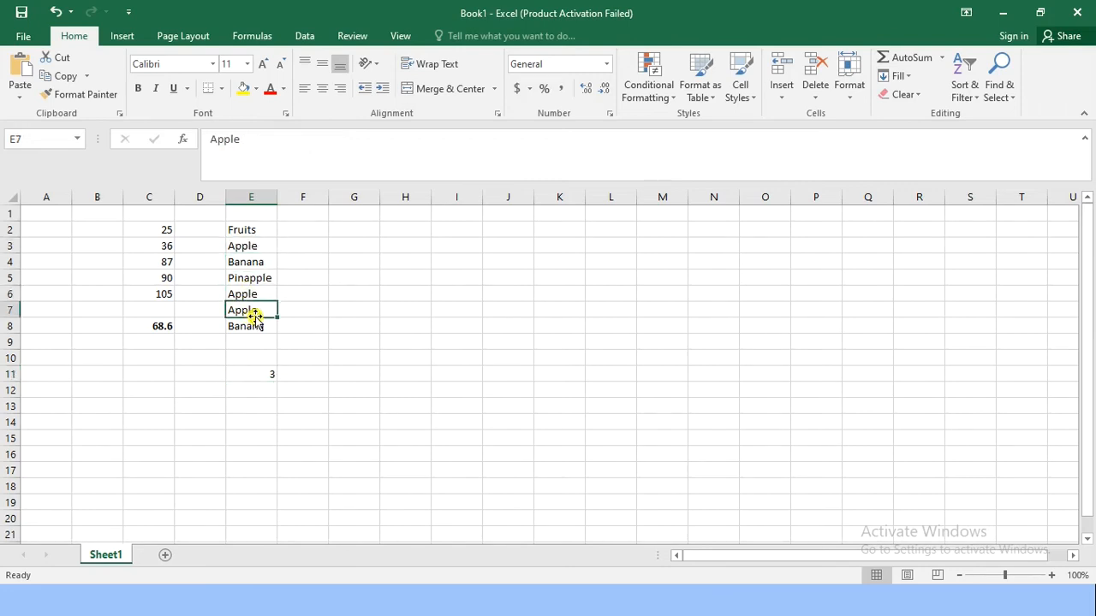
{"action": "left_click", "coordinate": [268, 377]}
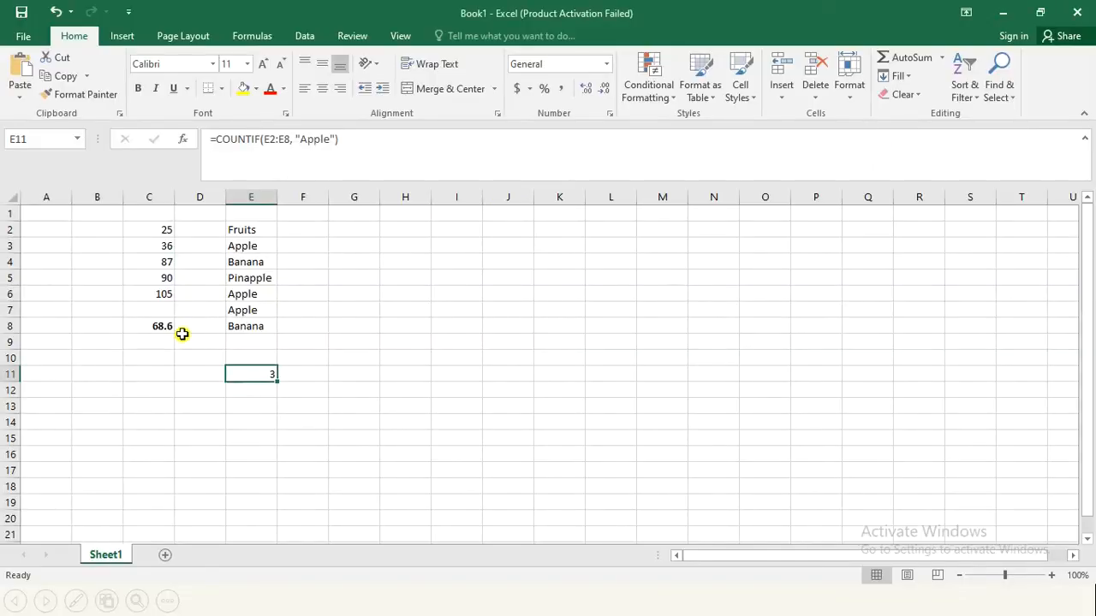
{"action": "left_click", "coordinate": [160, 374]}
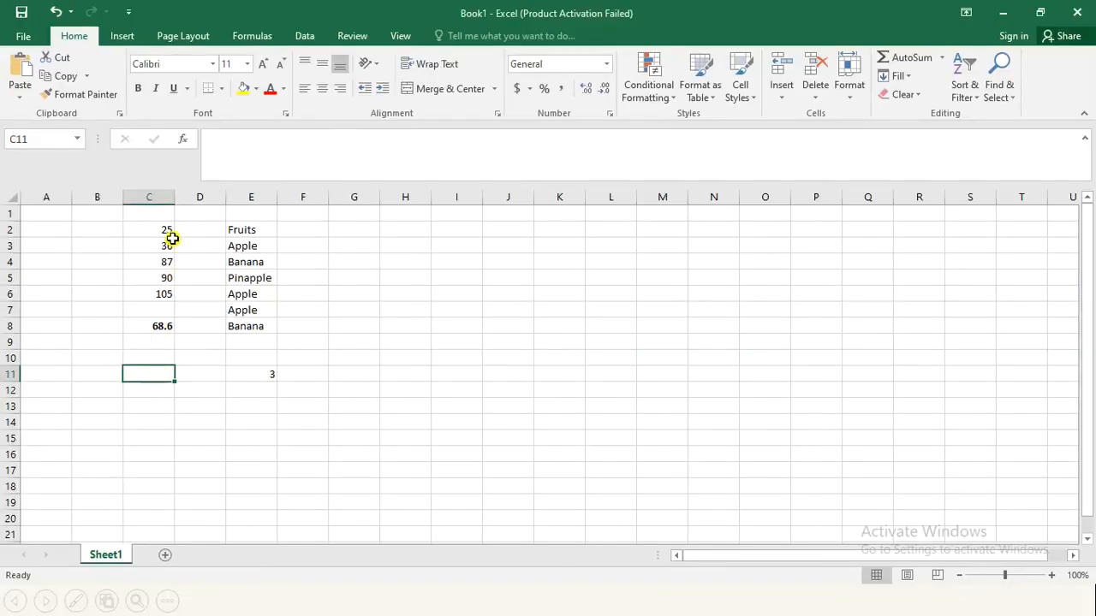
{"action": "left_click_drag", "start_coordinate": [162, 227], "coordinate": [227, 326]}
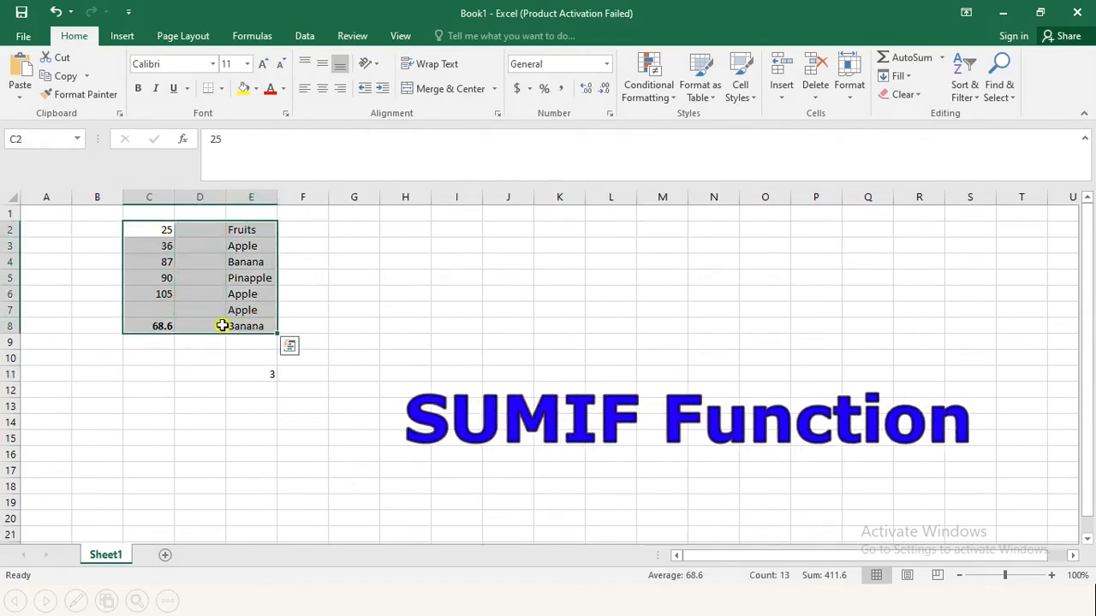
{"action": "left_click", "coordinate": [303, 319]}
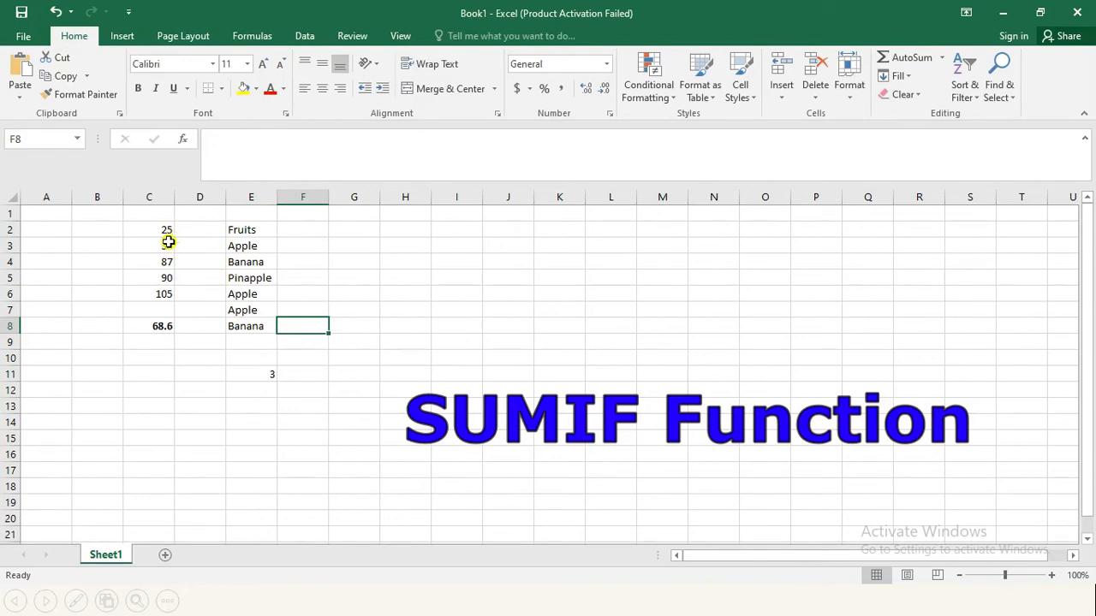
Step: Clear the average in cell C8 and move the numbers from C2:C6 to F2:F6 beside the fruit list
{"action": "left_click", "coordinate": [164, 324]}
{"action": "left_click_drag", "start_coordinate": [164, 229], "coordinate": [167, 291]}
{"action": "key", "text": "ctrl+c"}
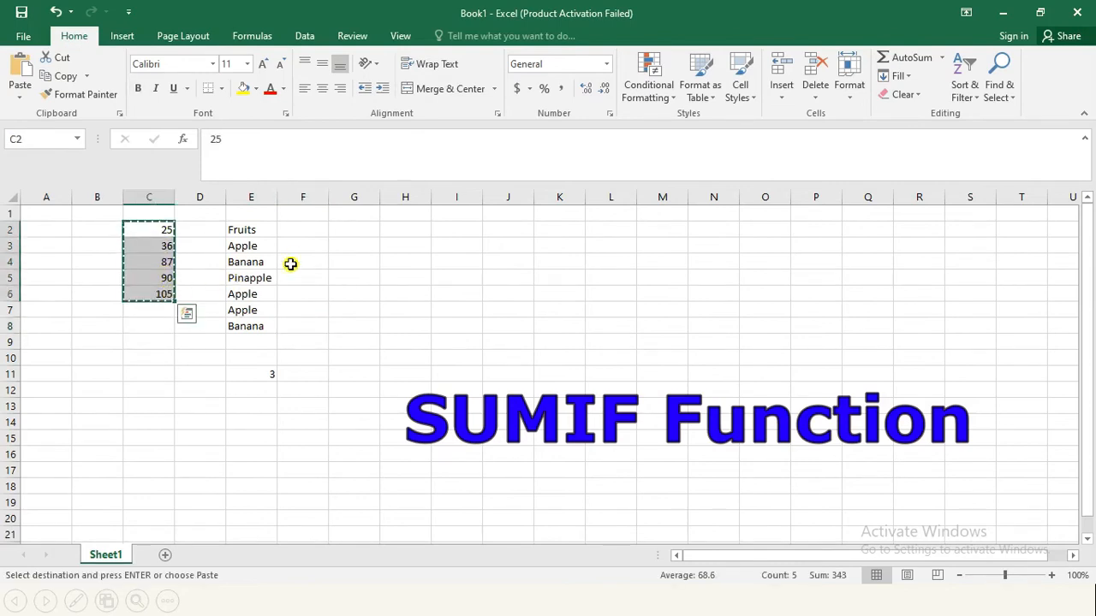
{"action": "left_click", "coordinate": [311, 229]}
{"action": "key", "text": "Return"}
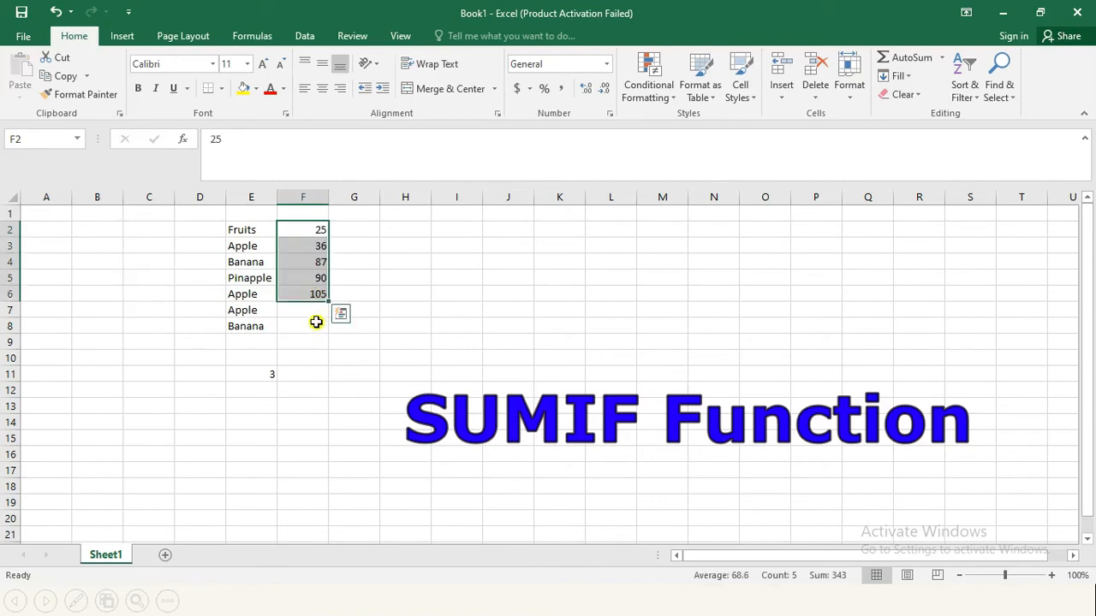
Step: Delete the count result in cell E11, and enter 98 in F7 and 46 in F8
{"action": "left_click", "coordinate": [313, 325]}
{"action": "left_click", "coordinate": [319, 310]}
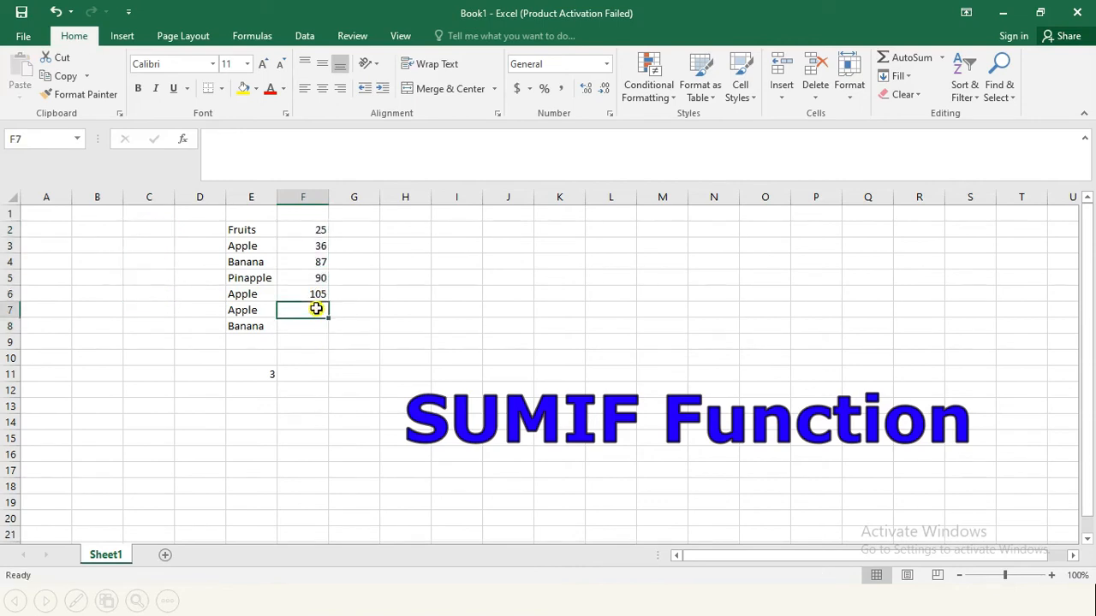
{"action": "left_click", "coordinate": [265, 372]}
{"action": "key", "text": "Delete"}
{"action": "left_click", "coordinate": [309, 310]}
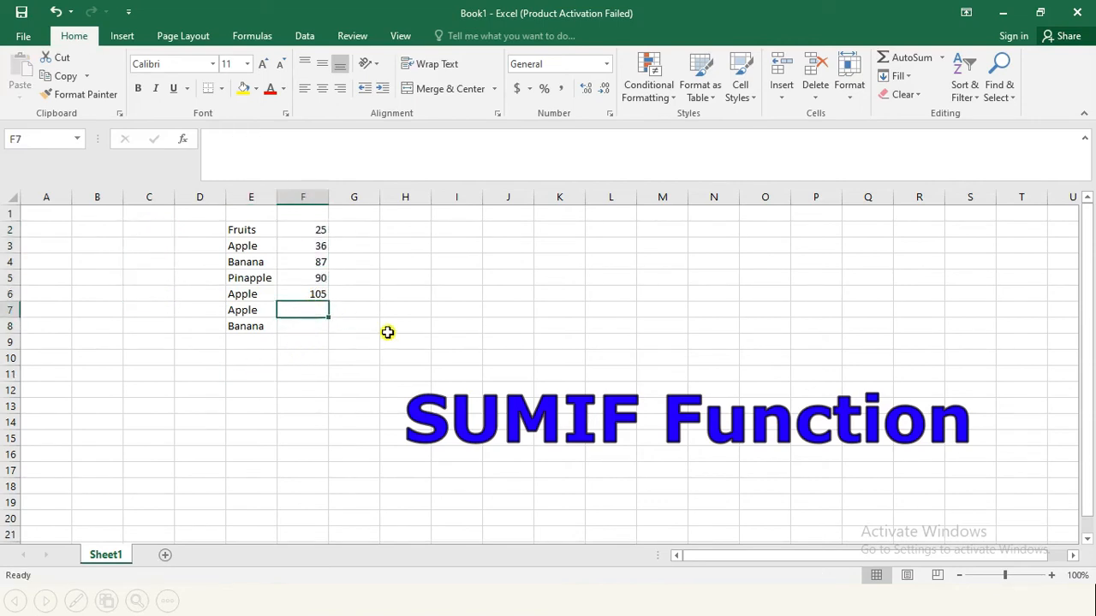
{"action": "type", "text": "98"}
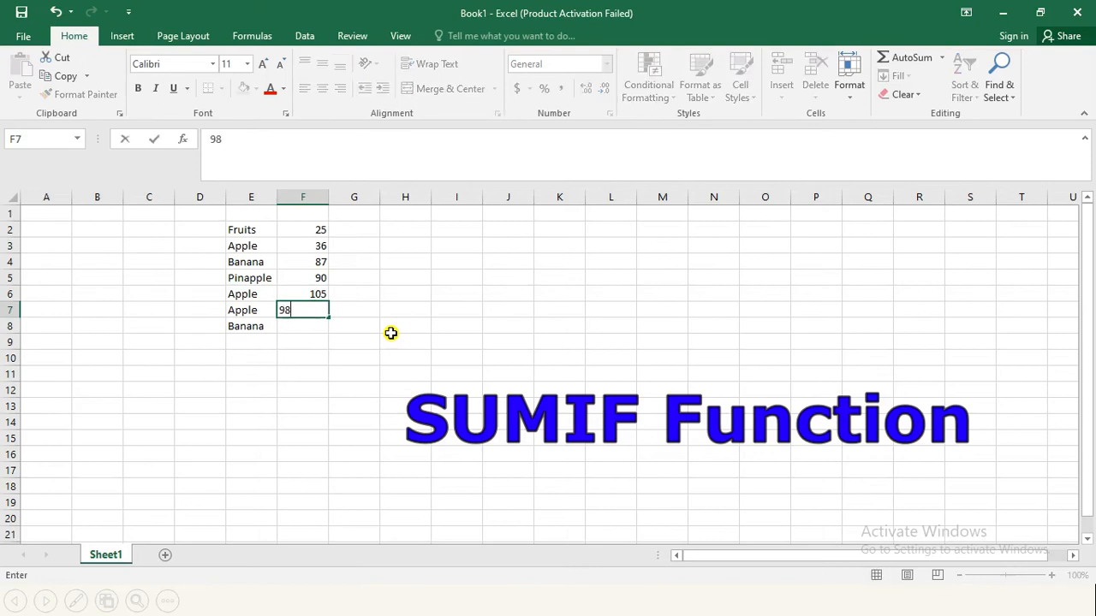
{"action": "key", "text": "Return"}
{"action": "type", "text": "46"}
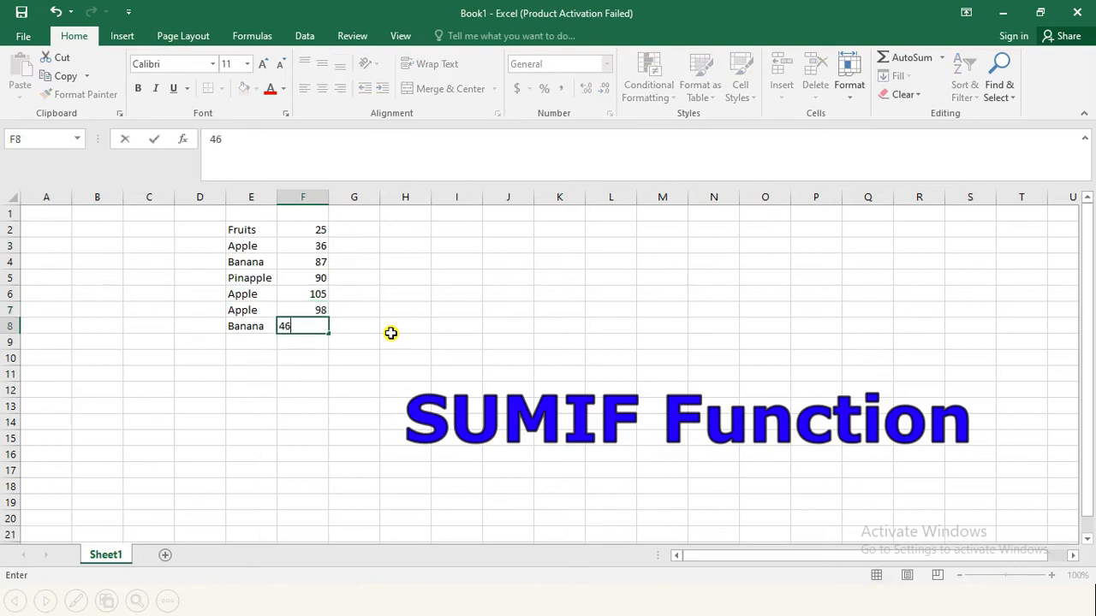
{"action": "left_click", "coordinate": [318, 368]}
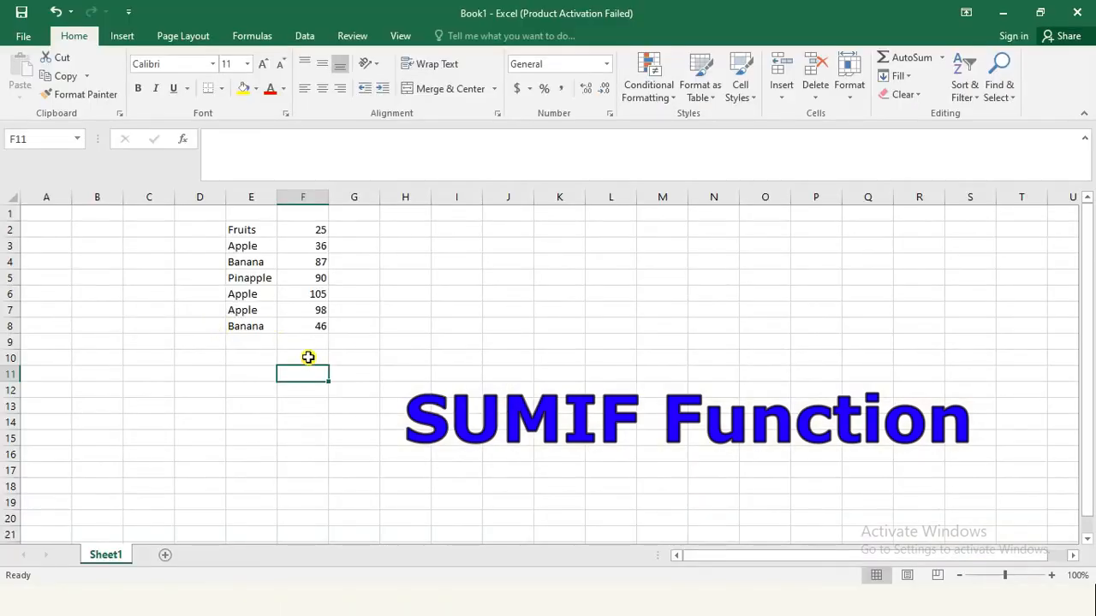
Step: Start a SUMIF formula in cell F10 with the range E3:E8 and the criteria "Apple"
{"action": "left_click", "coordinate": [303, 359]}
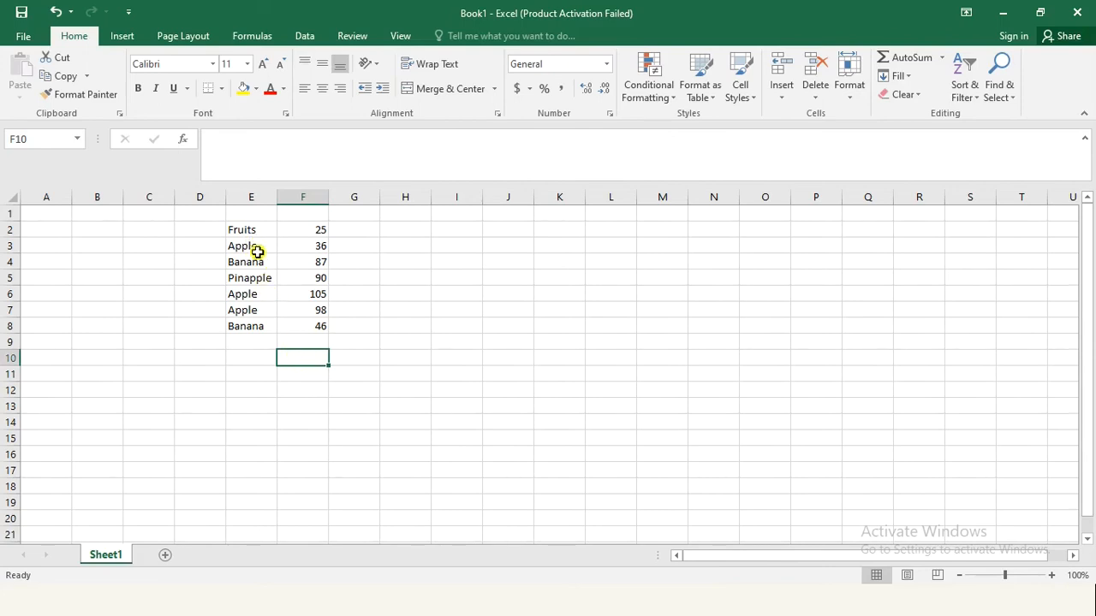
{"action": "type", "text": "=sumif()"}
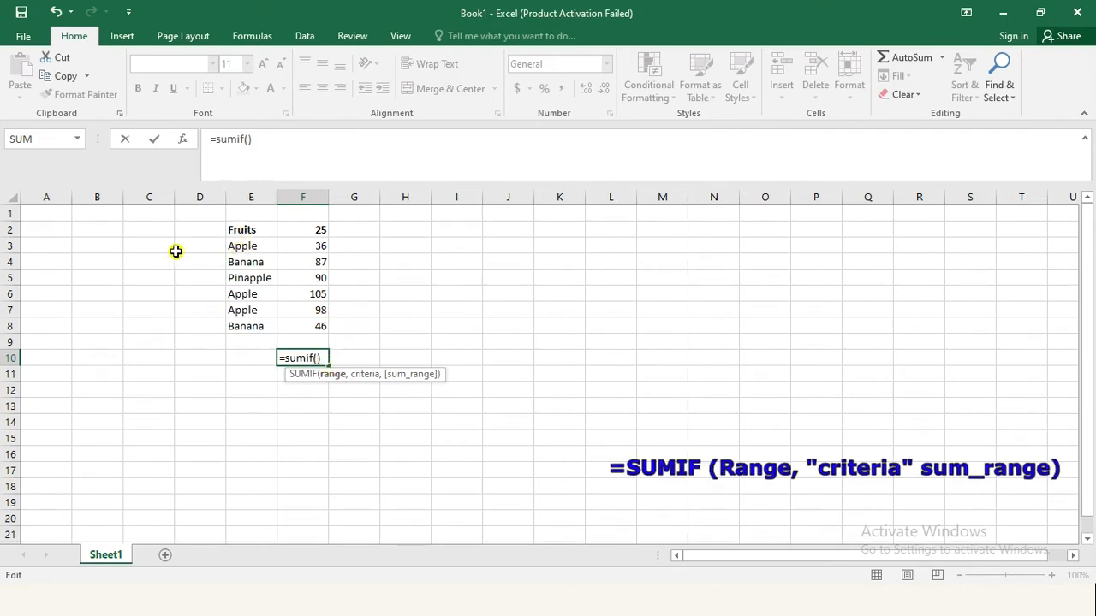
{"action": "type", "text": "E3:"}
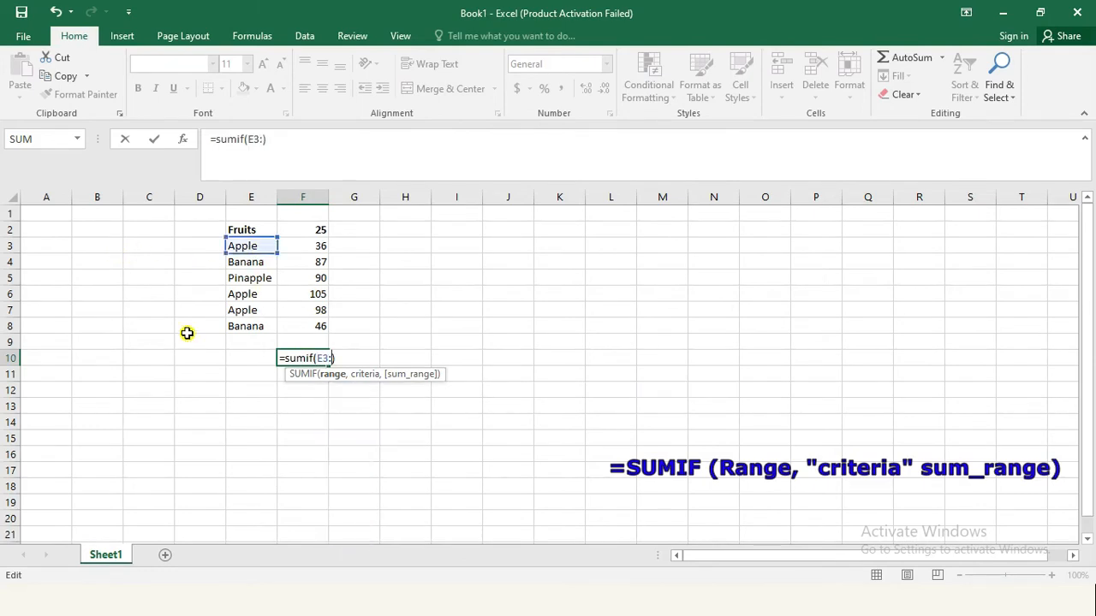
{"action": "type", "text": "E8"}
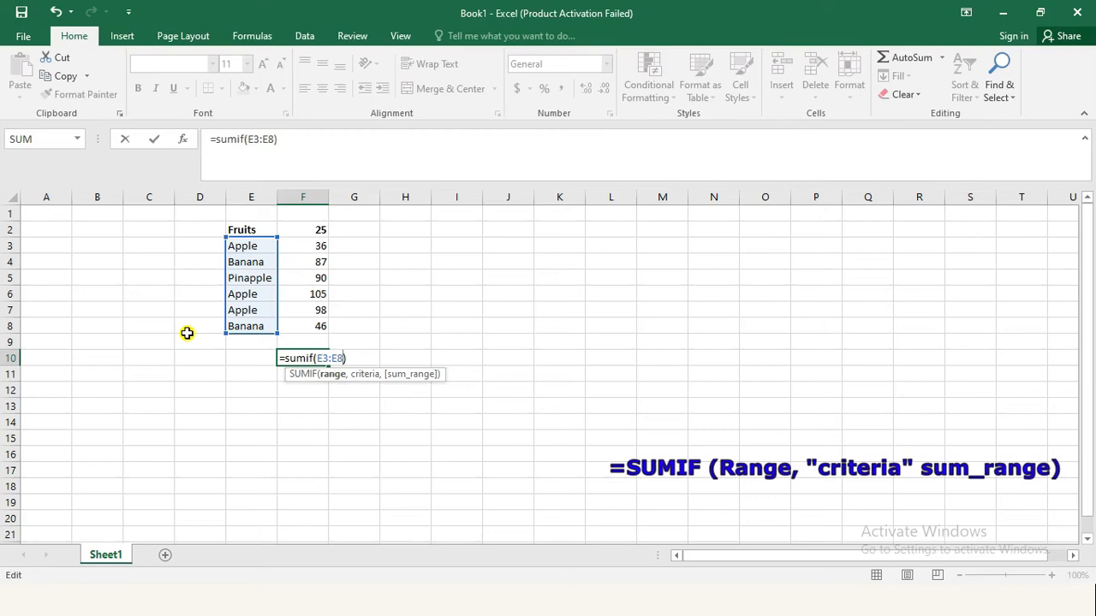
{"action": "type", "text": ","}
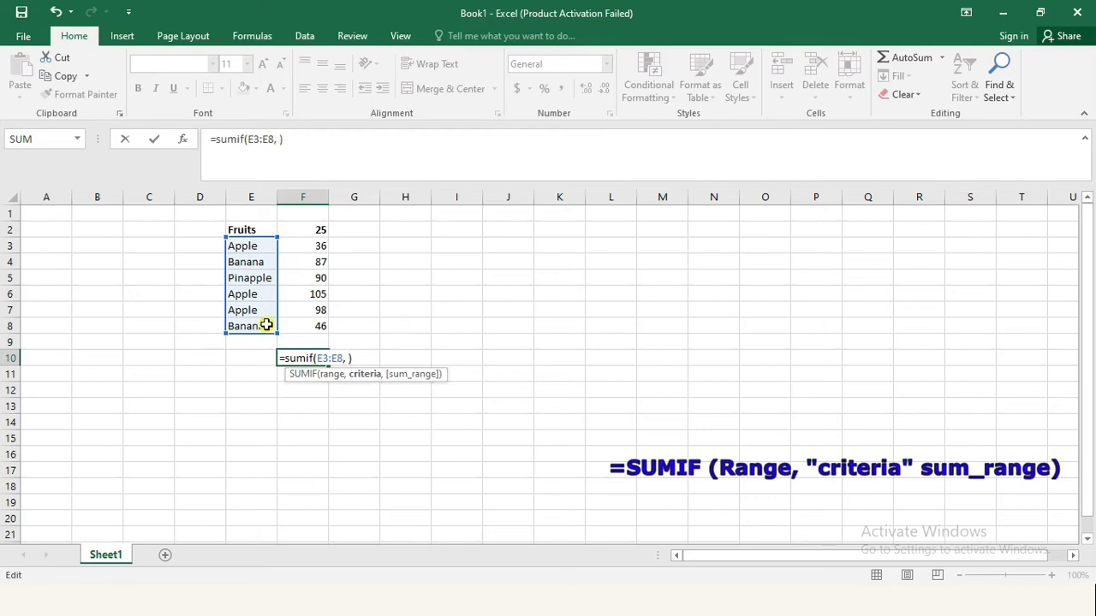
{"action": "type", "text": " \"Apple\""}
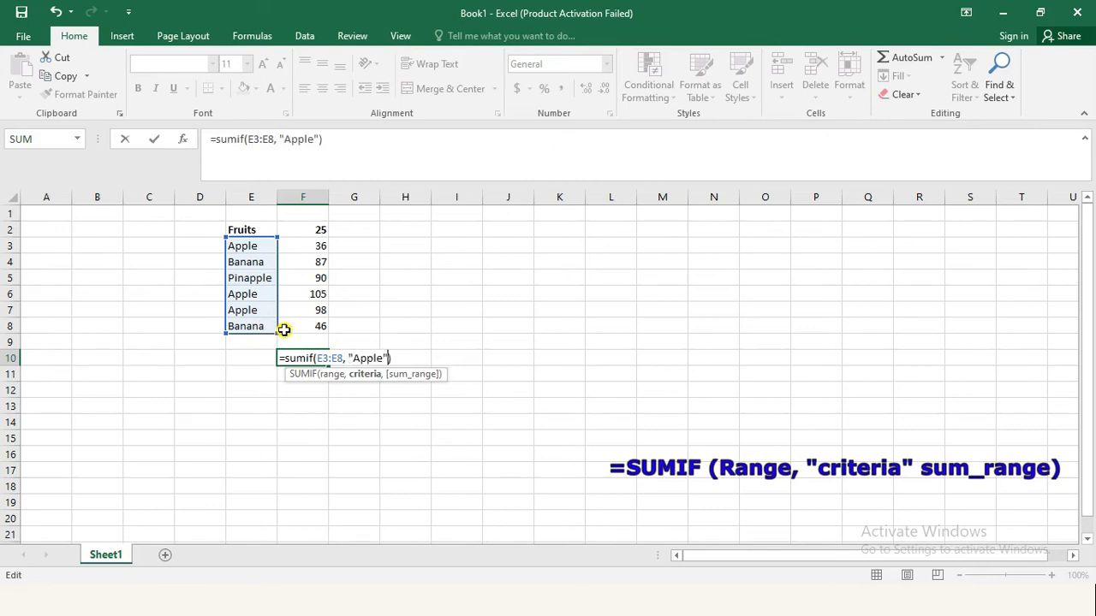
{"action": "type", "text": ","}
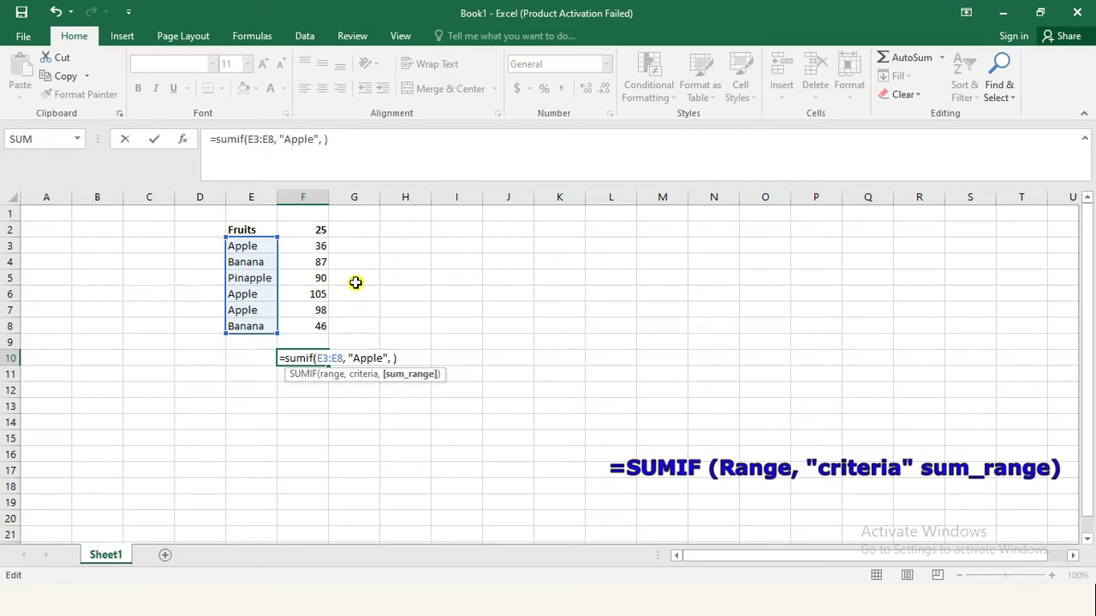
Step: Complete the SUMIF formula in F10 with the sum range F3:F8 and enter it
{"action": "type", "text": "F"}
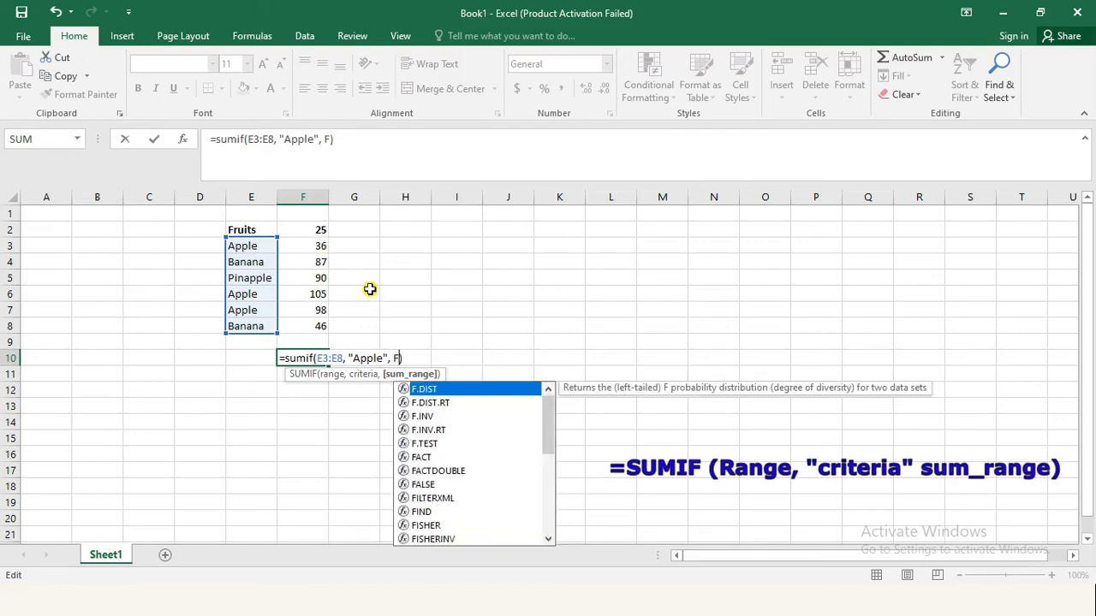
{"action": "type", "text": "3:"}
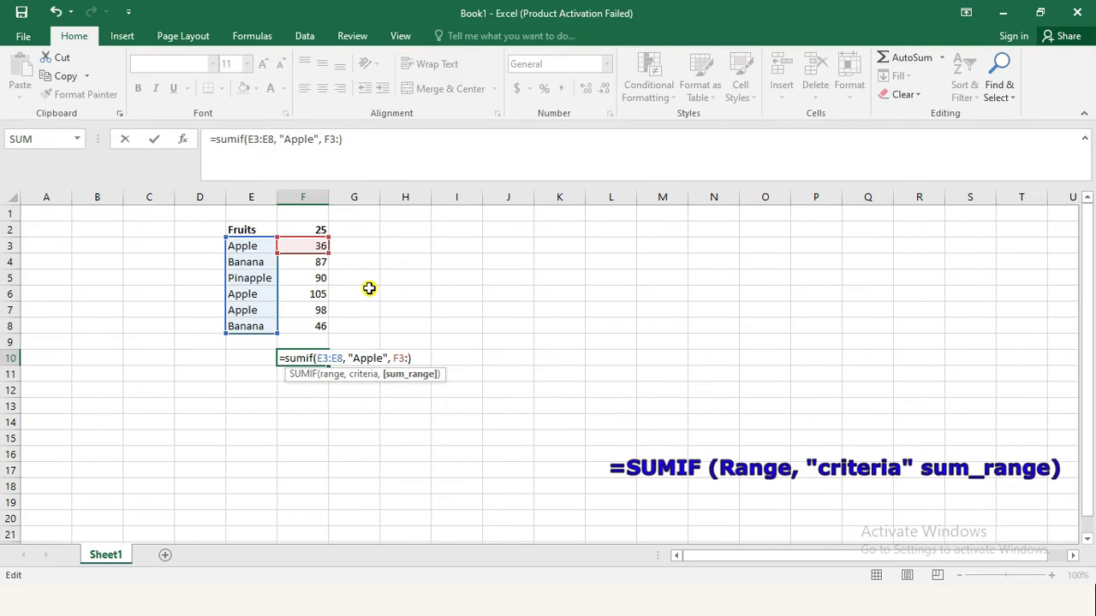
{"action": "type", "text": "F8"}
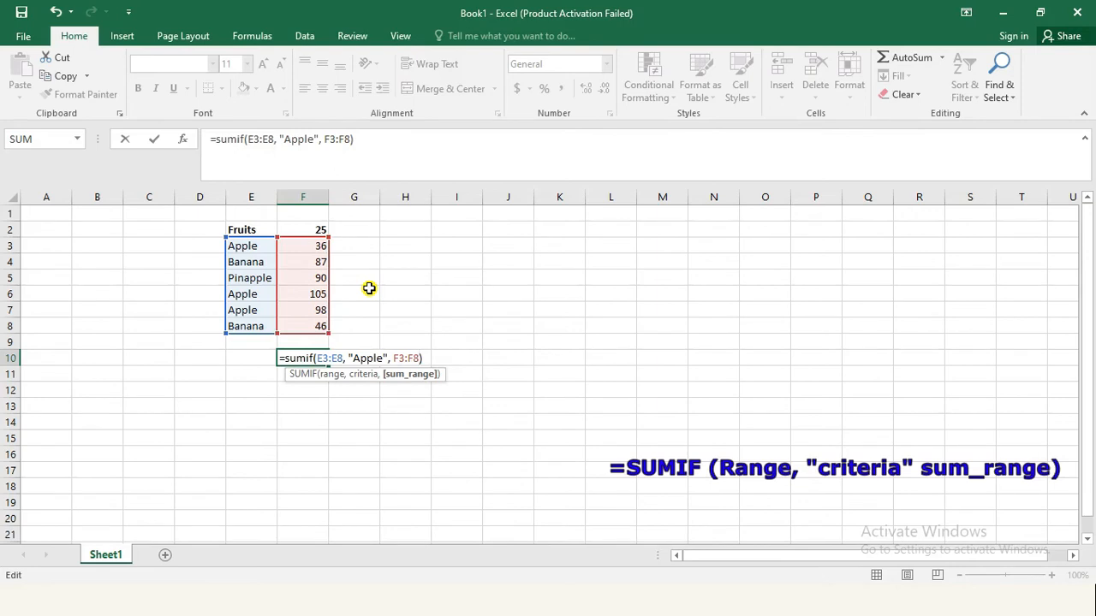
{"action": "left_click", "coordinate": [427, 359]}
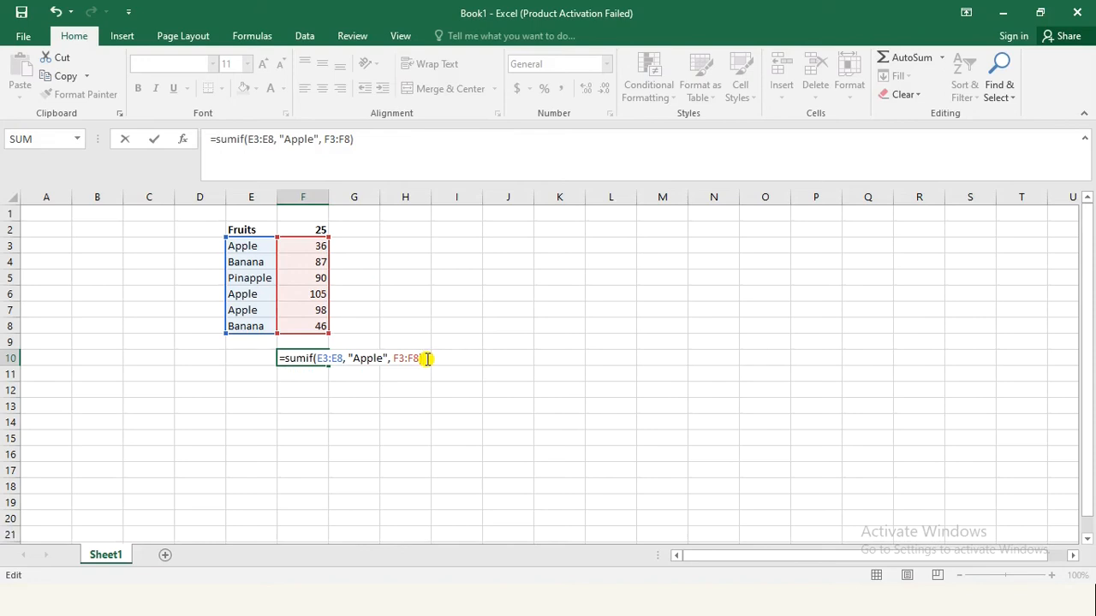
{"action": "key", "text": "Return"}
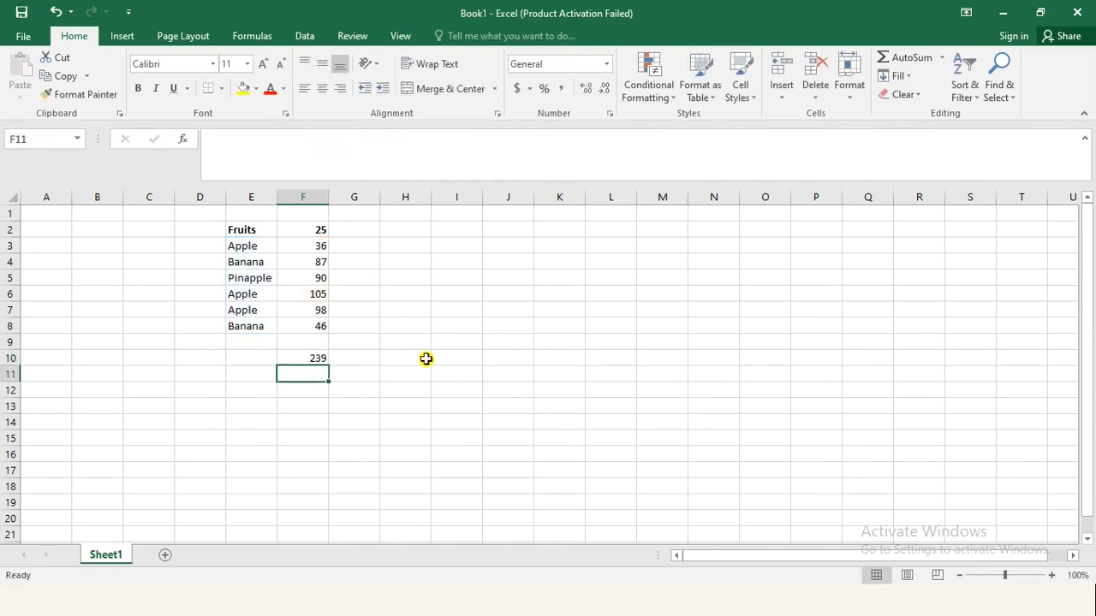
Step: Check the SUMIF result in F10 against the combined sum of the Apple values in F3, F6 and F7
{"action": "left_click", "coordinate": [321, 358]}
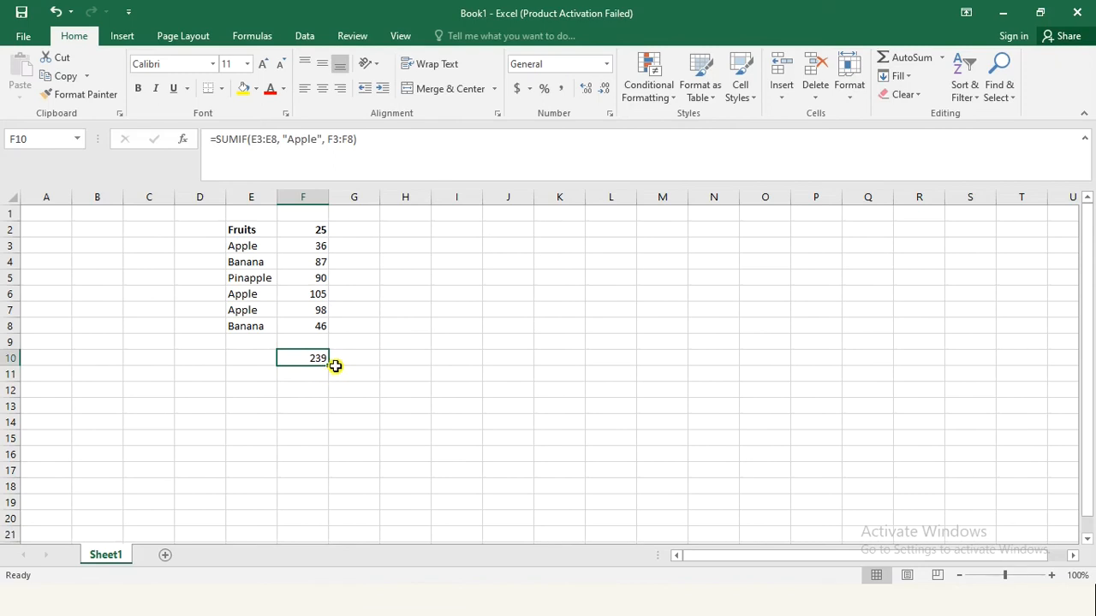
{"action": "left_click", "coordinate": [349, 307]}
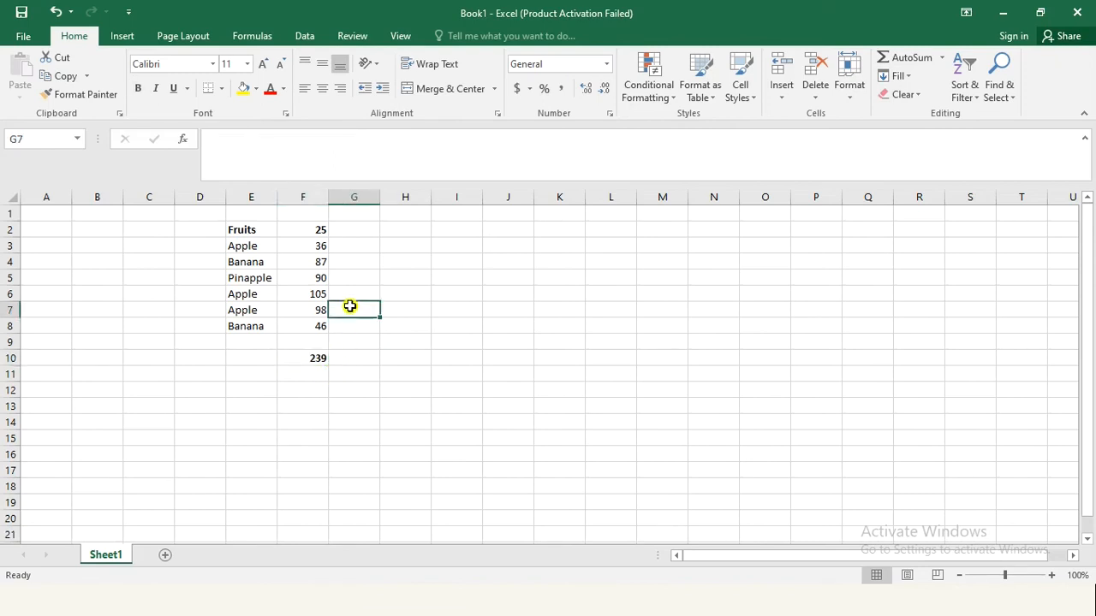
{"action": "left_click", "coordinate": [319, 246]}
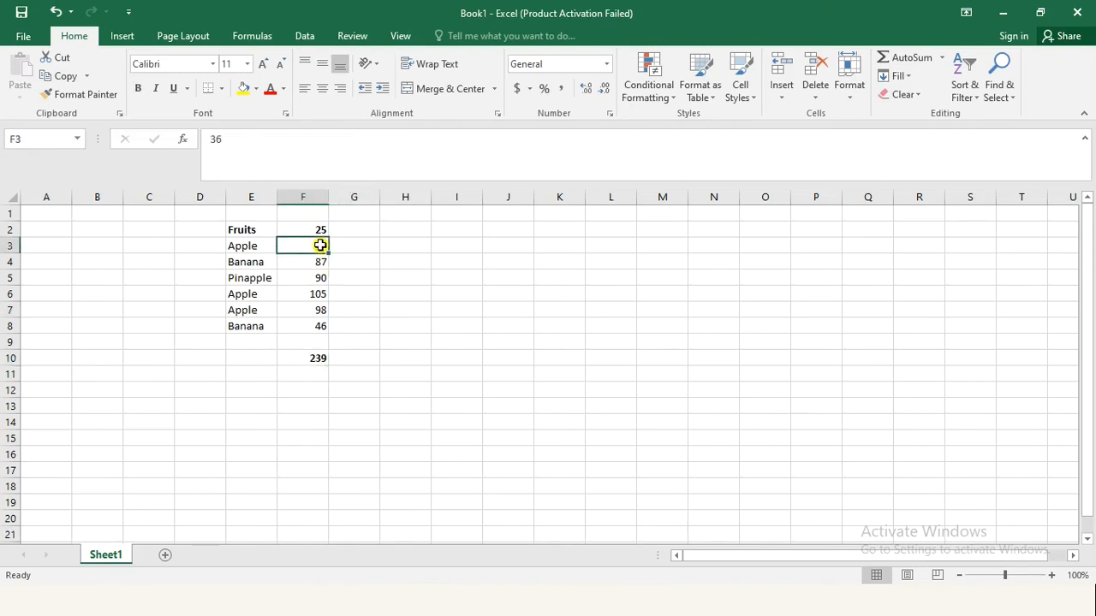
{"action": "left_click", "coordinate": [322, 293], "text": "ctrl"}
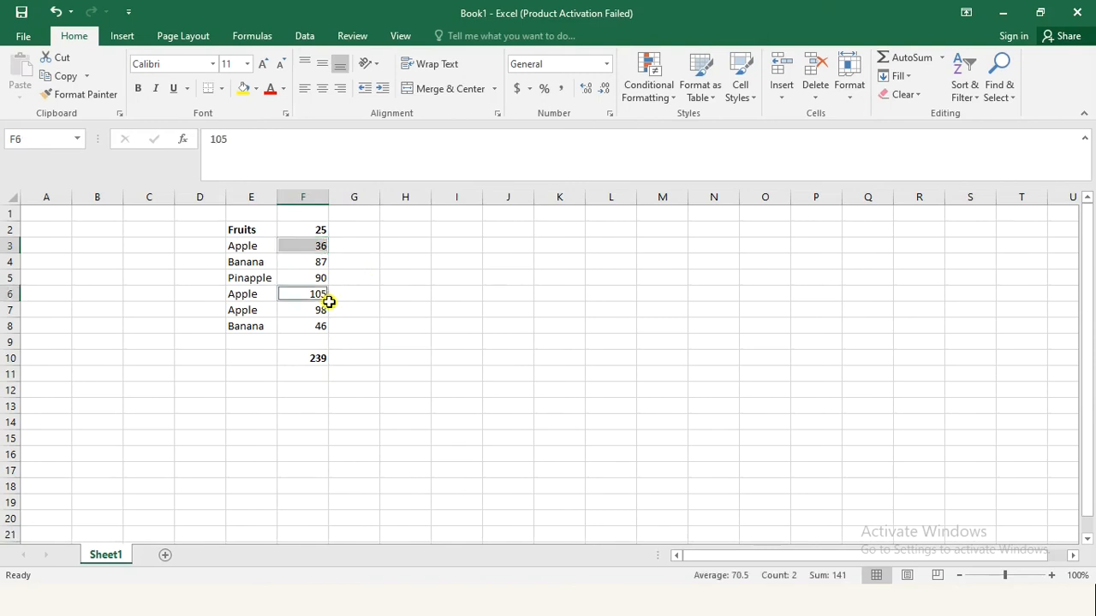
{"action": "left_click", "coordinate": [319, 310], "text": "ctrl"}
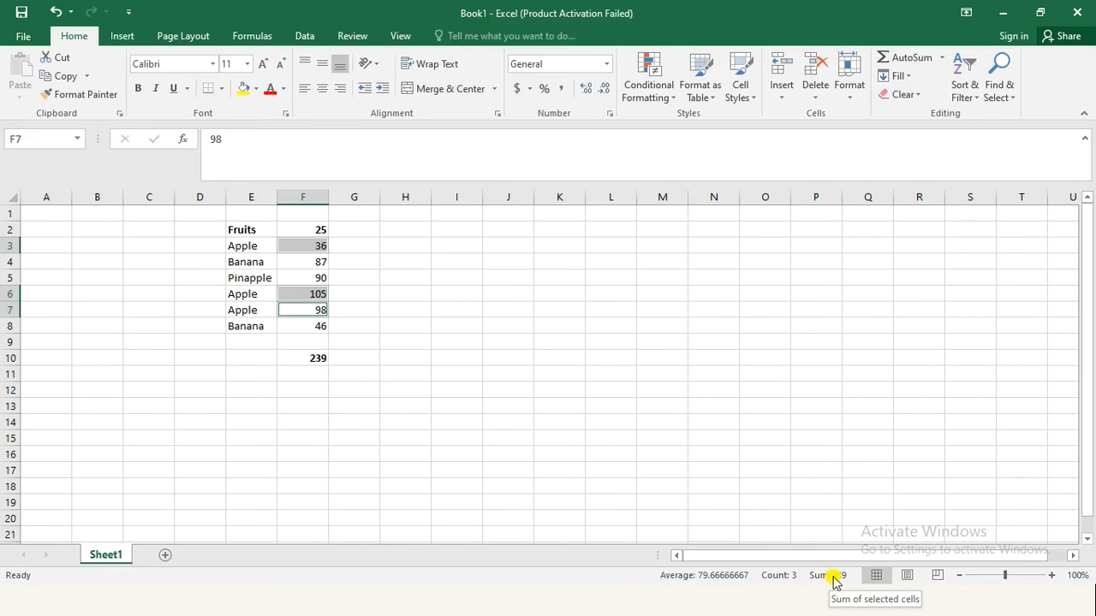
{"action": "left_click", "coordinate": [366, 316]}
Step: Replace the SUMIF function in cell F10 with AVERAGEIF, keeping the same ranges and criteria
{"action": "left_click", "coordinate": [318, 358]}
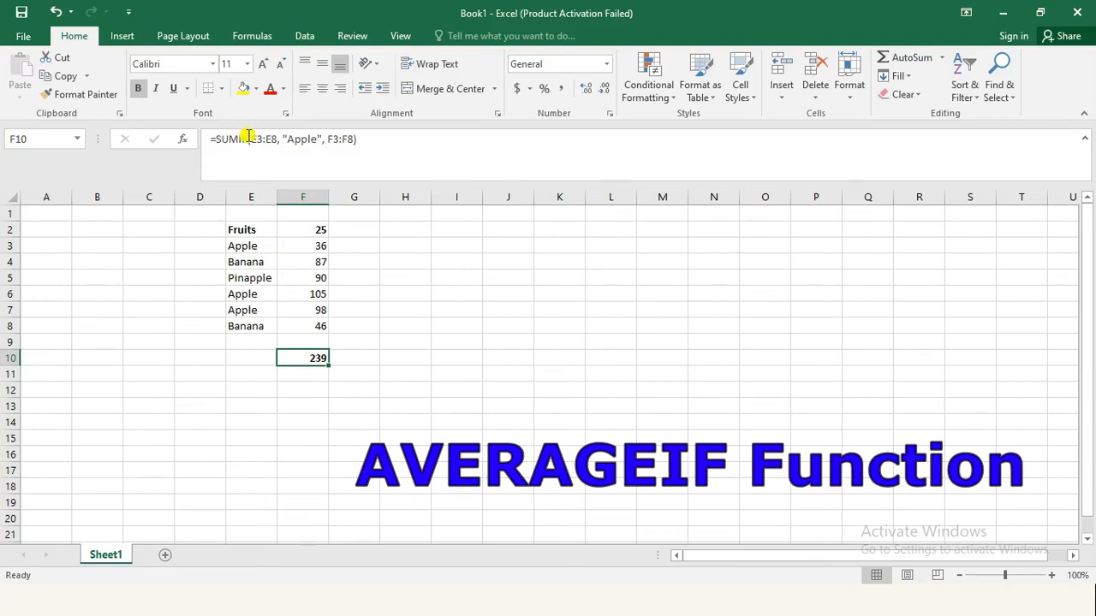
{"action": "double_click", "coordinate": [311, 359]}
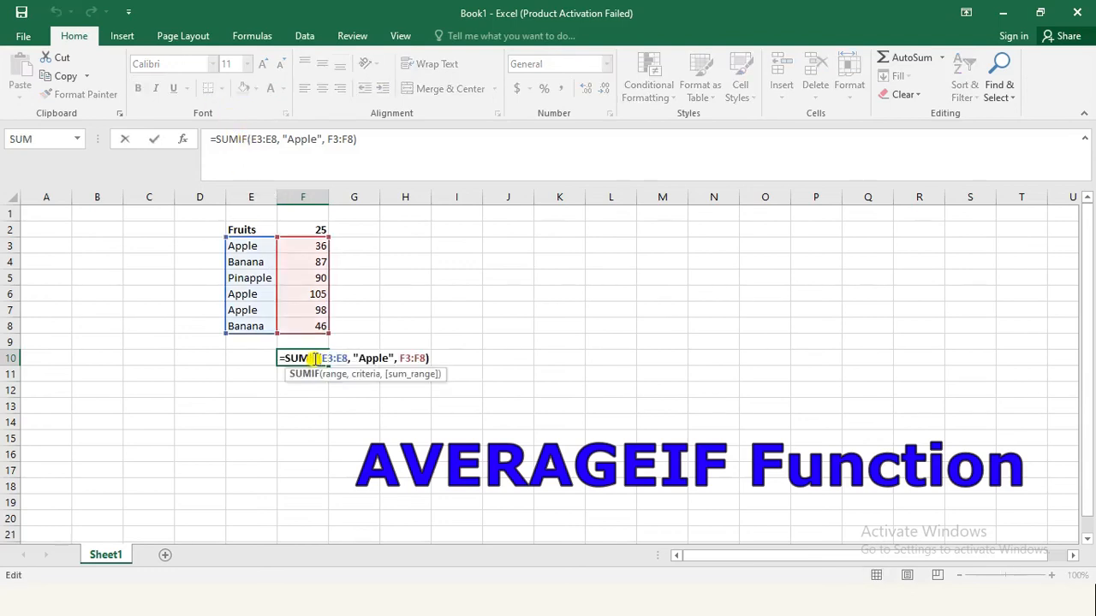
{"action": "left_click_drag", "start_coordinate": [314, 357], "coordinate": [286, 358]}
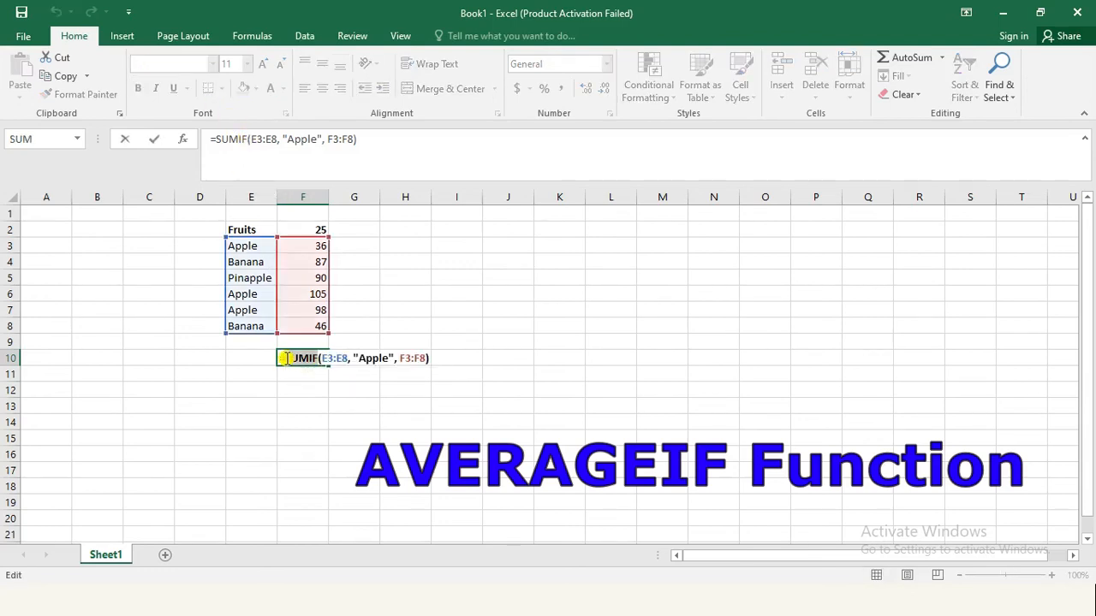
{"action": "type", "text": "av"}
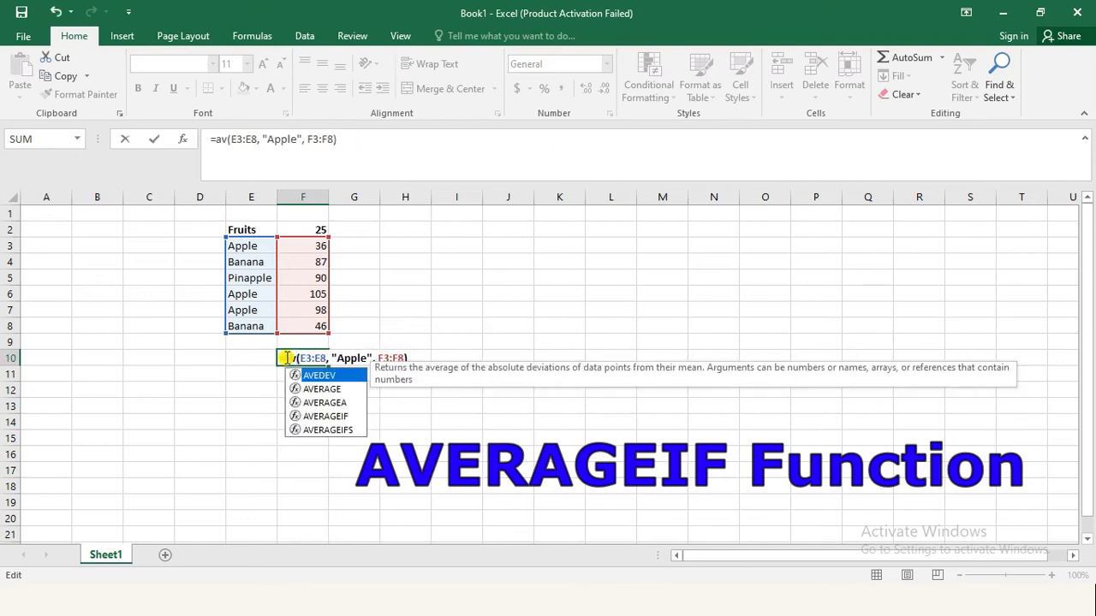
{"action": "type", "text": "erageif"}
{"action": "key", "text": "Tab"}
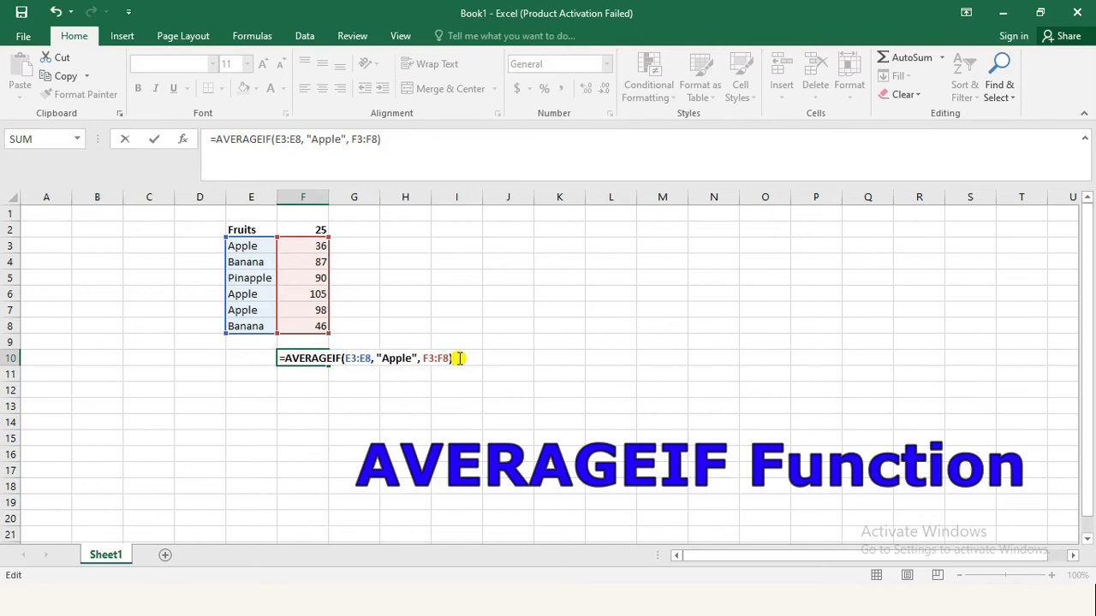
{"action": "key", "text": "Return"}
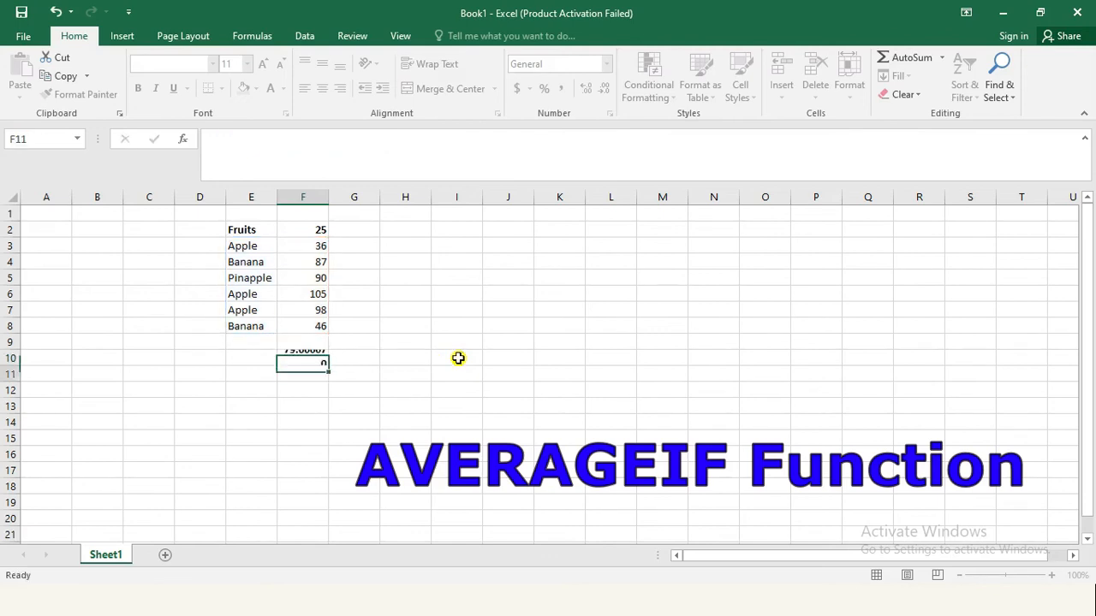
Step: Check the AVERAGEIF result in F10 against the average of the Apple values in F3, F6 and F7
{"action": "key", "text": "Up"}
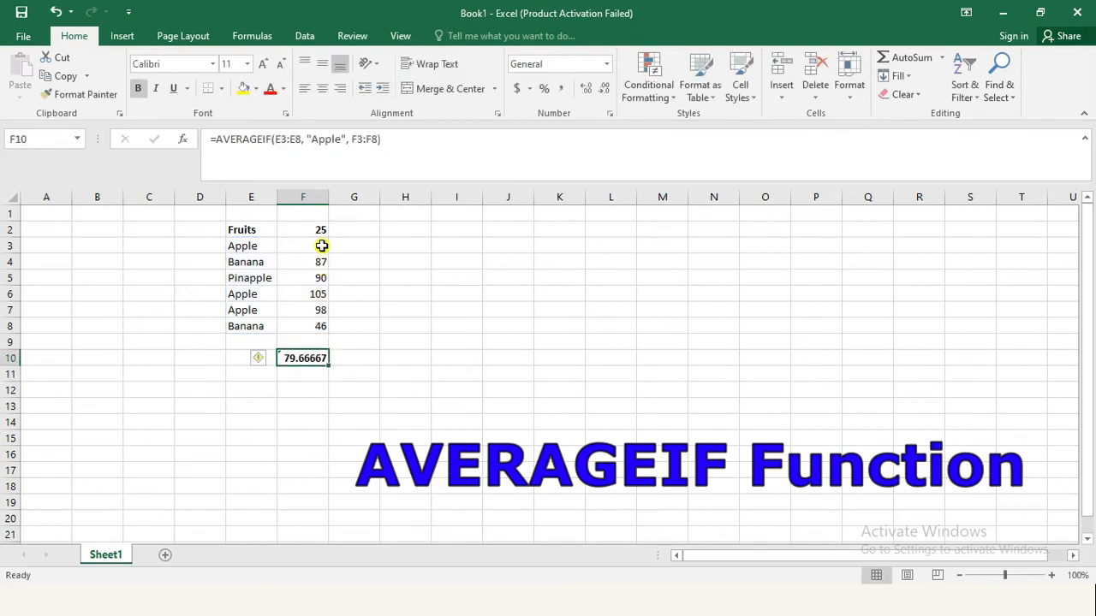
{"action": "left_click", "coordinate": [315, 248]}
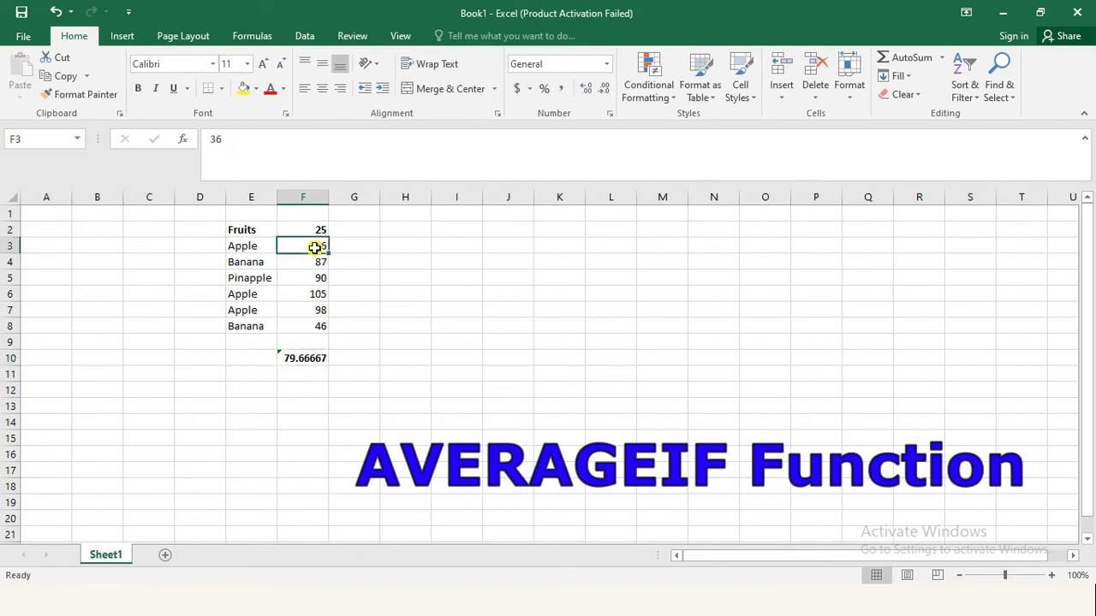
{"action": "left_click", "coordinate": [316, 296], "text": "ctrl"}
{"action": "left_click", "coordinate": [316, 311], "text": "ctrl"}
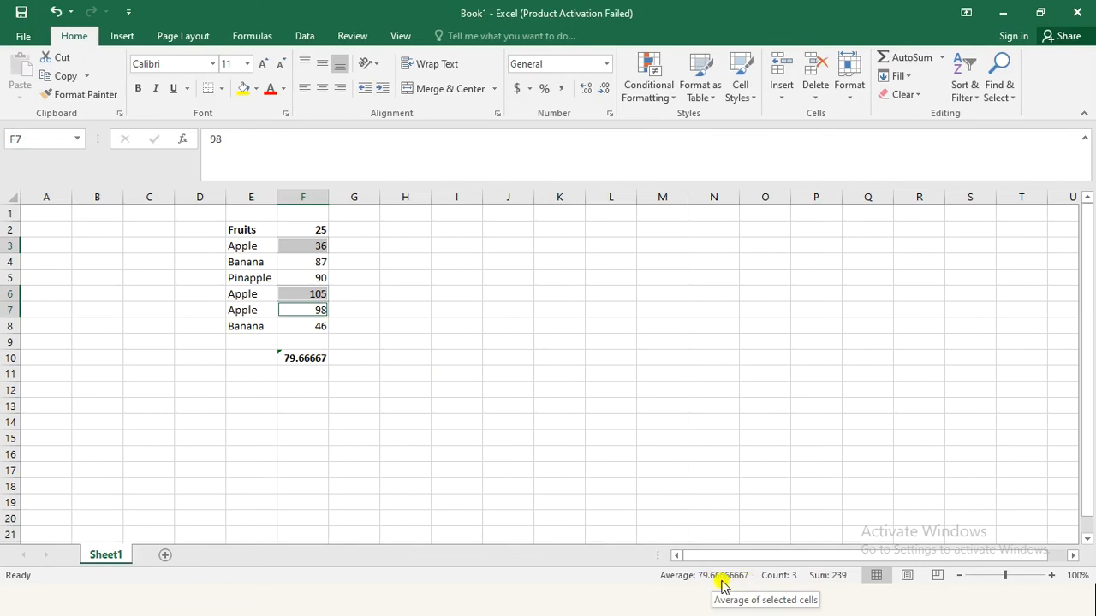
{"action": "key", "text": "Down"}
{"action": "key", "text": "Right"}
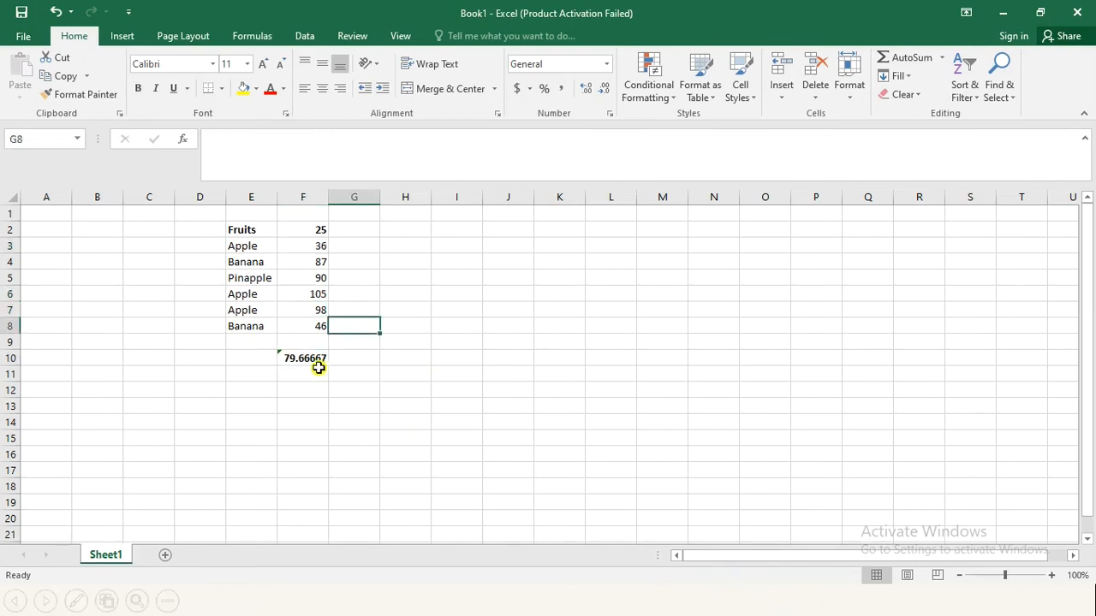
Step: Clear the average in F10 and start an IF formula in cell G3 with the logical test <50
{"action": "left_click", "coordinate": [317, 361]}
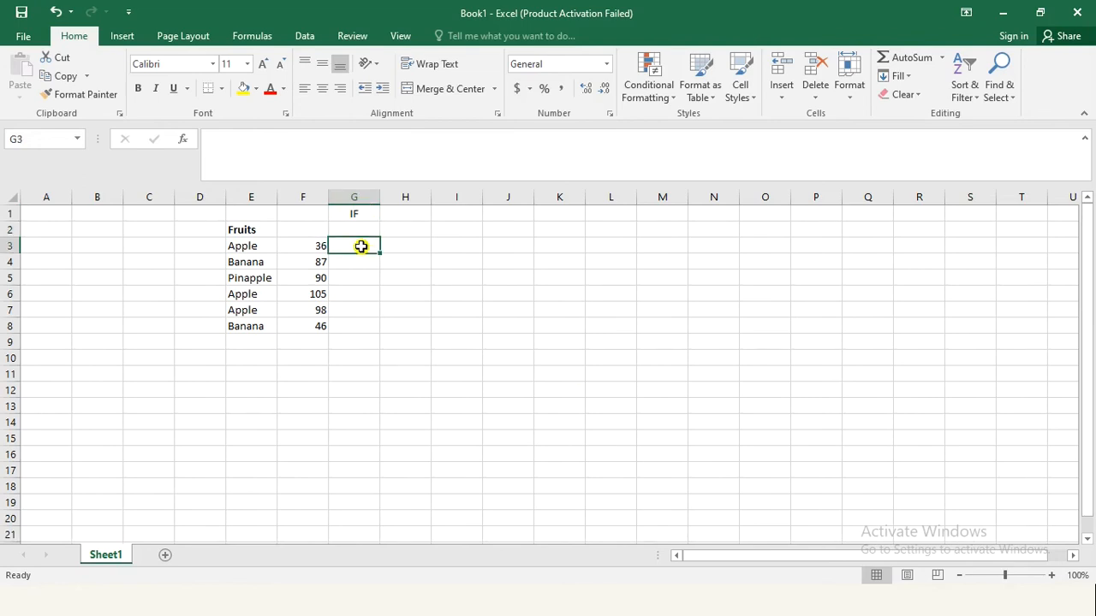
{"action": "double_click", "coordinate": [363, 247]}
{"action": "type", "text": "=if("}
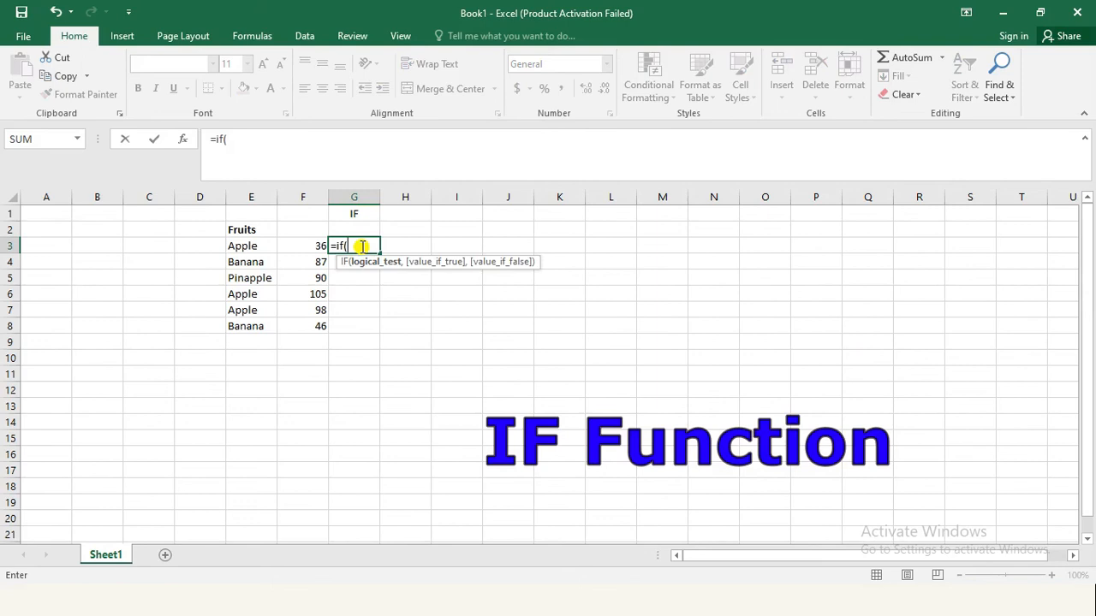
{"action": "left_click", "coordinate": [353, 247]}
{"action": "type", "text": ","}
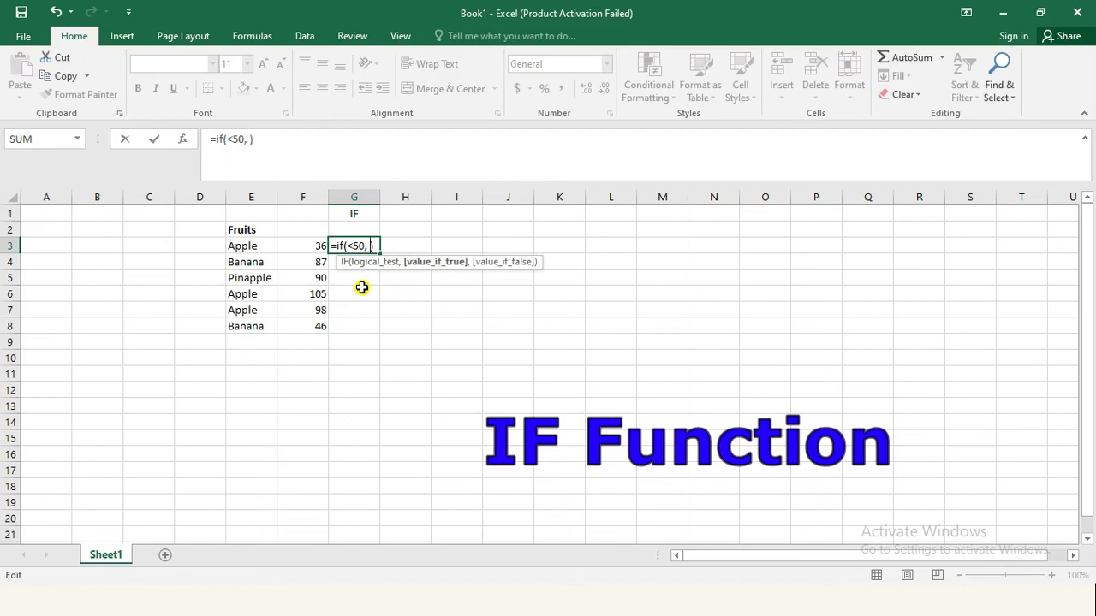
{"action": "type", "text": " \"Low"}
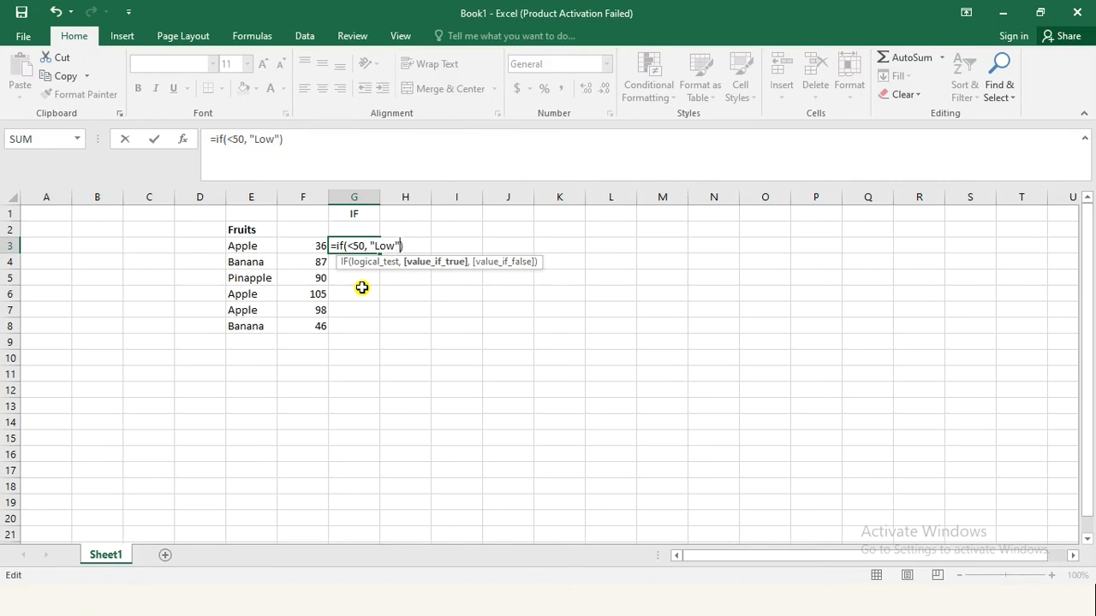
{"action": "type", "text": "\","}
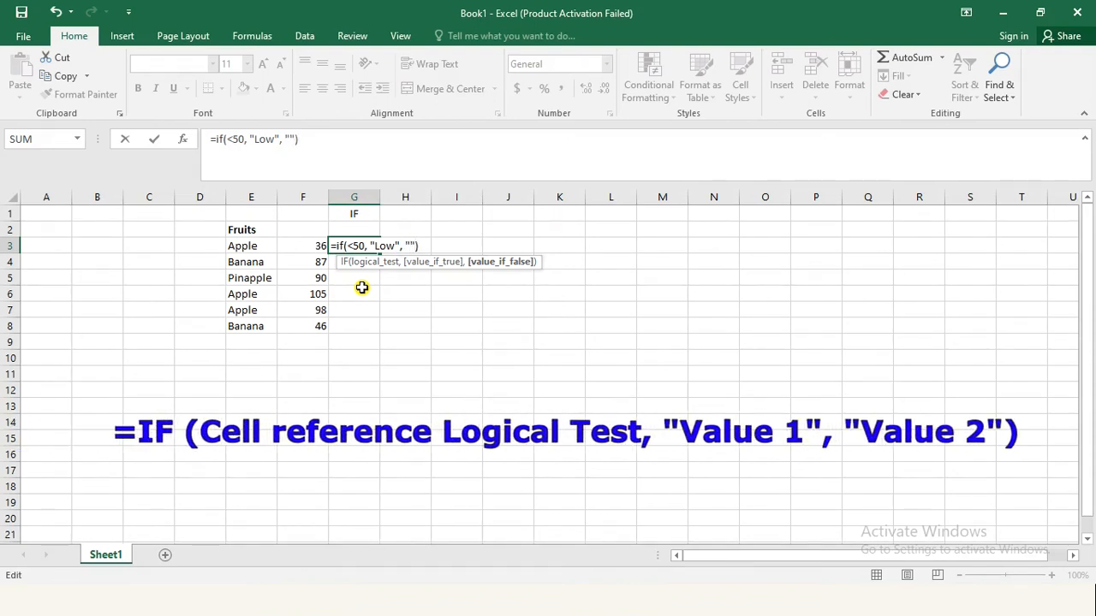
Step: Add "Low" as the value if true and "High" as the value if false in the G3 formula
{"action": "type", "text": "\"High"}
Step: Complete the IF formula in G3 by adding F3 before the <50 logical test, giving =IF(F3<50, "Low", "High")
{"action": "left_click", "coordinate": [367, 246]}
{"action": "left_click", "coordinate": [347, 246]}
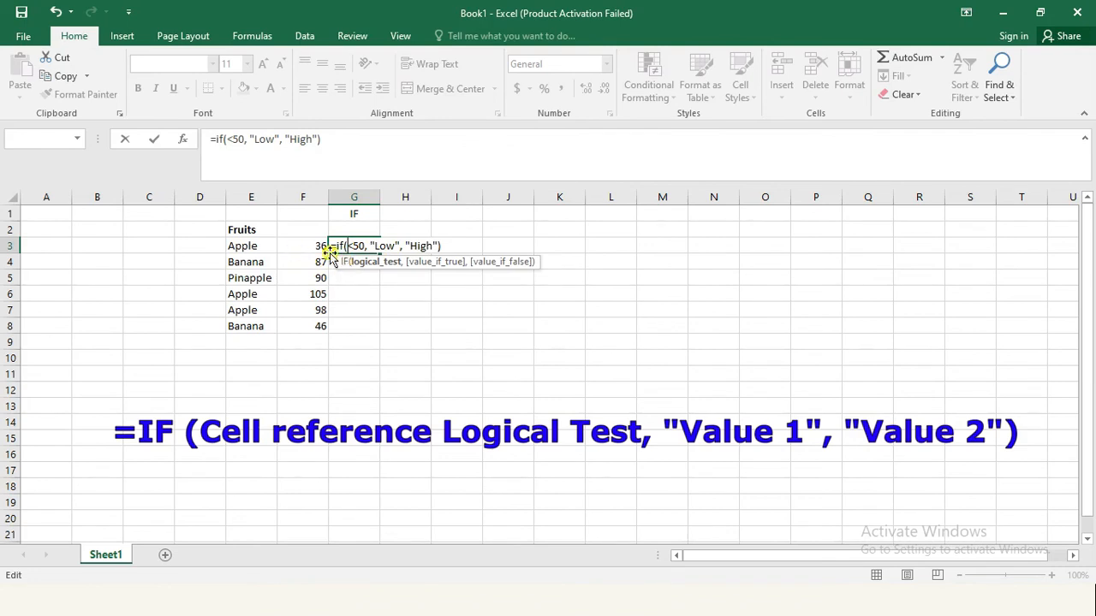
{"action": "type", "text": "F"}
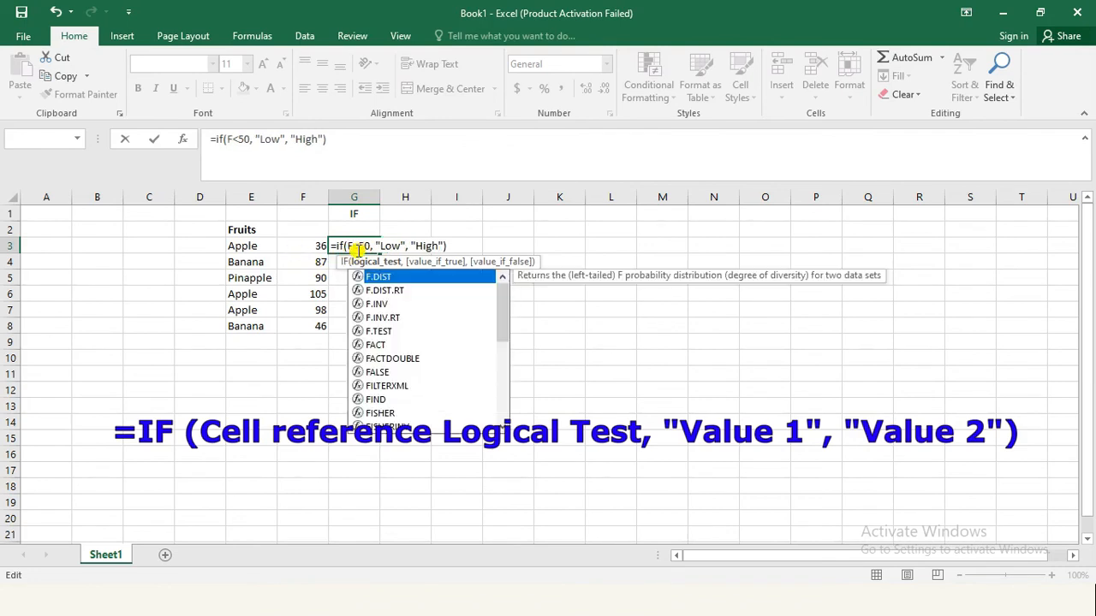
{"action": "type", "text": "3"}
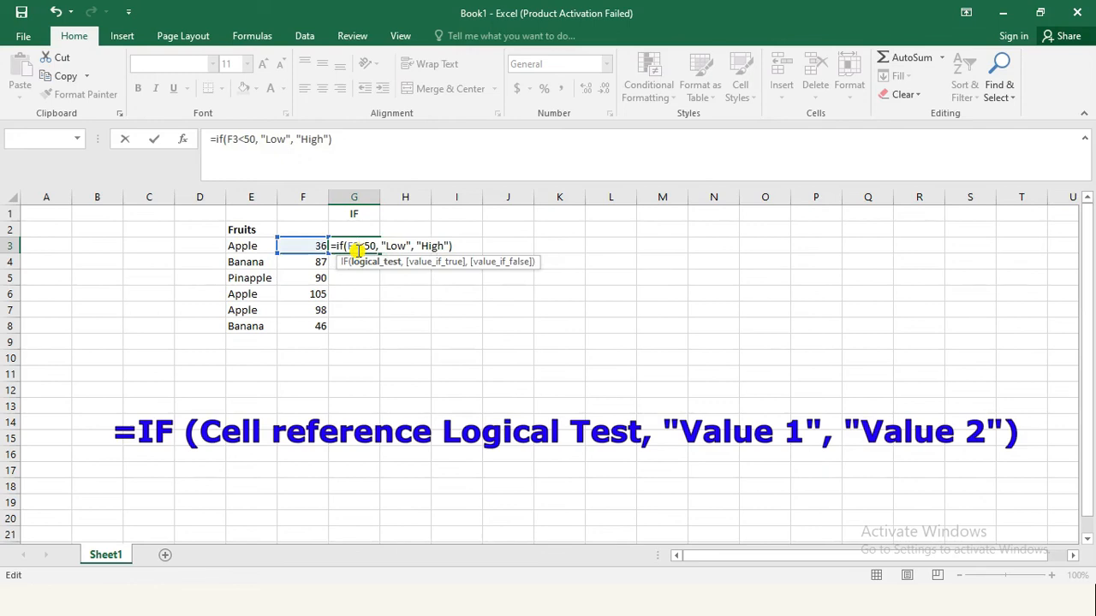
{"action": "left_click", "coordinate": [457, 245]}
{"action": "key", "text": "Return"}
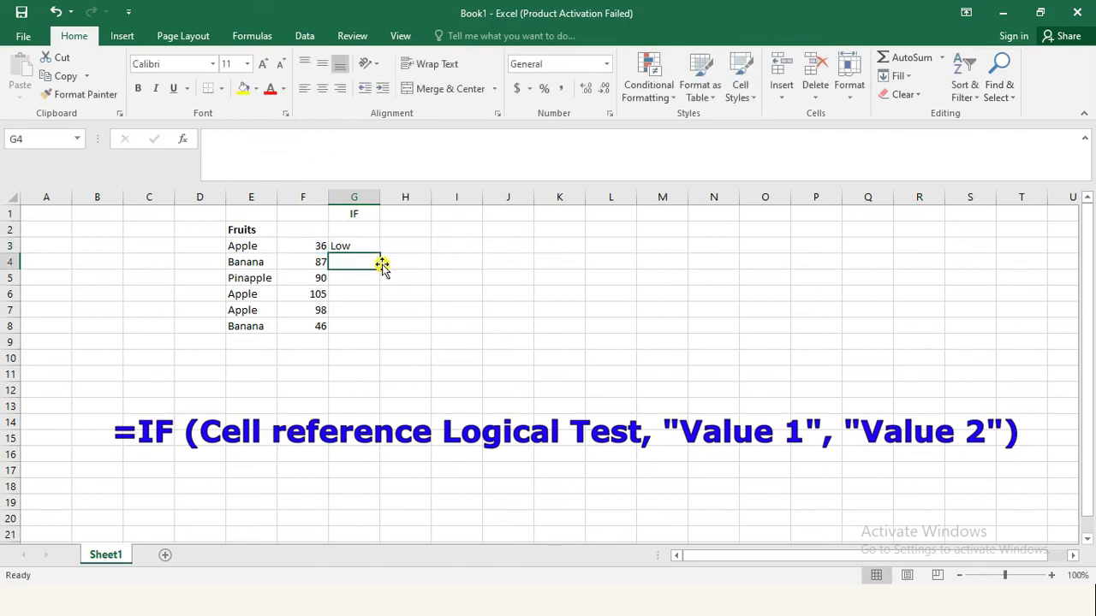
Step: Center cells G3 to G8 and fill the IF formula from G3 down to G8
{"action": "left_click_drag", "start_coordinate": [372, 248], "coordinate": [362, 323]}
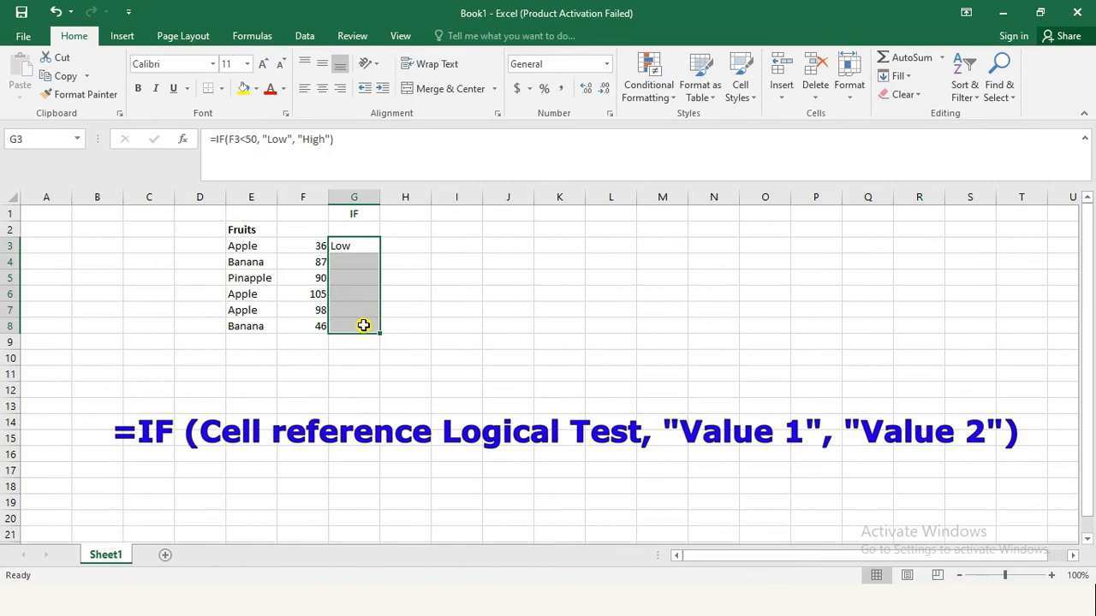
{"action": "left_click", "coordinate": [323, 88]}
{"action": "left_click", "coordinate": [390, 260]}
{"action": "left_click", "coordinate": [365, 243]}
{"action": "left_click_drag", "start_coordinate": [379, 254], "coordinate": [379, 327]}
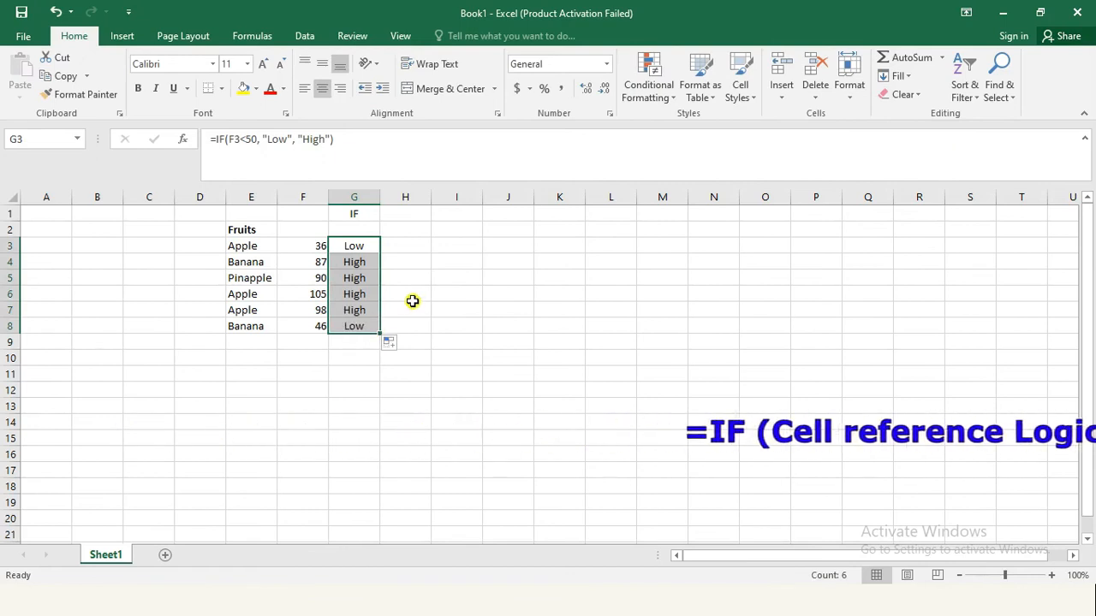
Step: Check the copied IF formulas in G4 to G8 against the fruit values in column F
{"action": "left_click", "coordinate": [360, 264]}
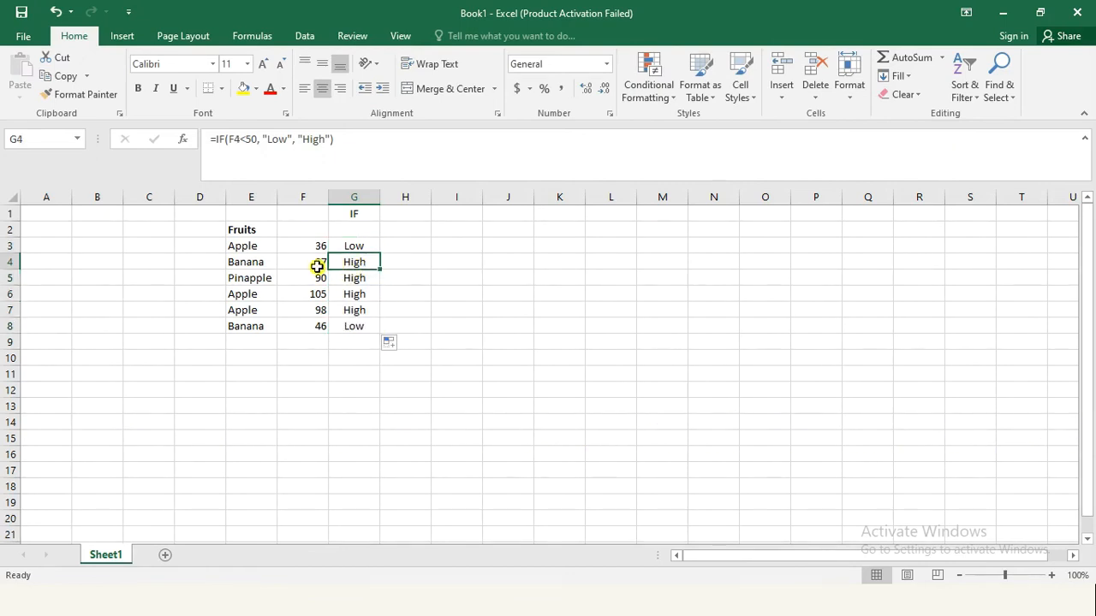
{"action": "left_click", "coordinate": [361, 277]}
{"action": "left_click", "coordinate": [359, 294]}
{"action": "left_click", "coordinate": [361, 309]}
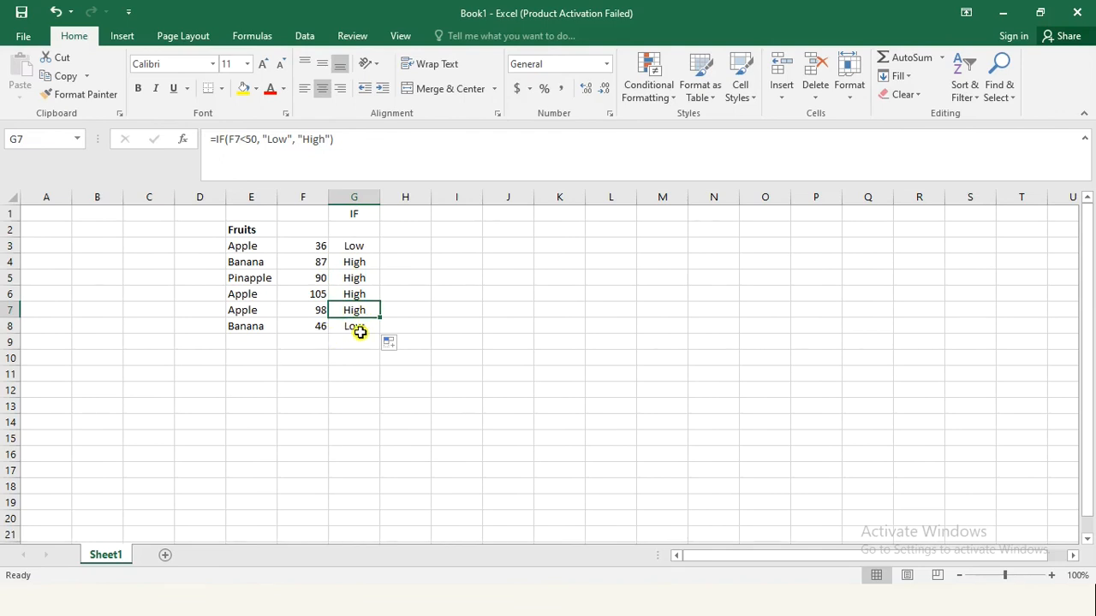
{"action": "left_click", "coordinate": [359, 332]}
{"action": "left_click", "coordinate": [362, 374]}
{"action": "left_click", "coordinate": [358, 245]}
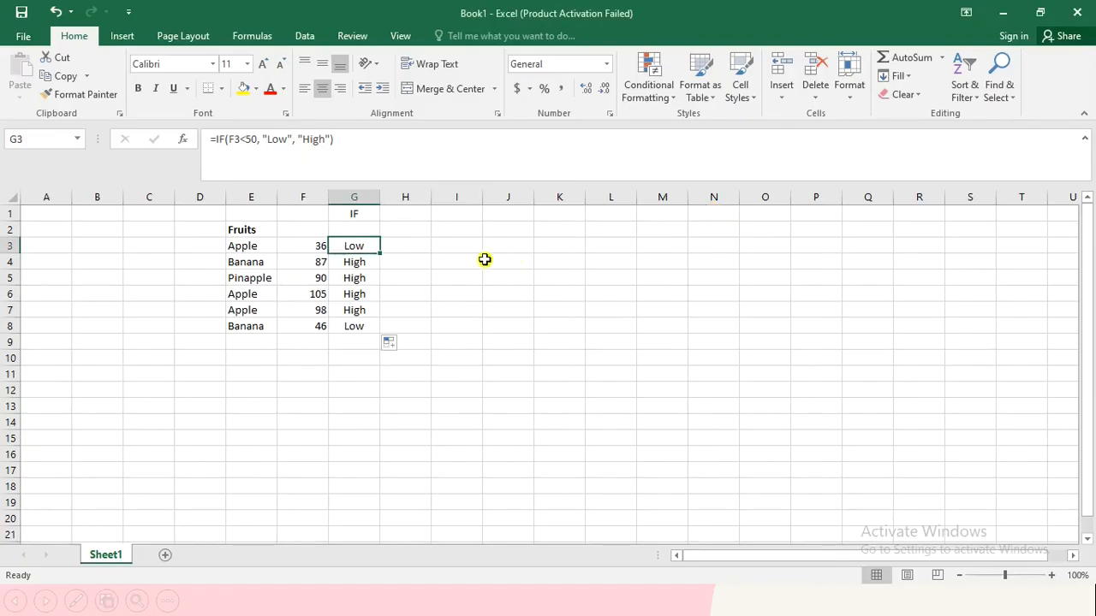
Step: Add a Text That Contains conditional formatting rule to G3 for "Low" with Green Fill with Dark Green Text
{"action": "left_click", "coordinate": [451, 270]}
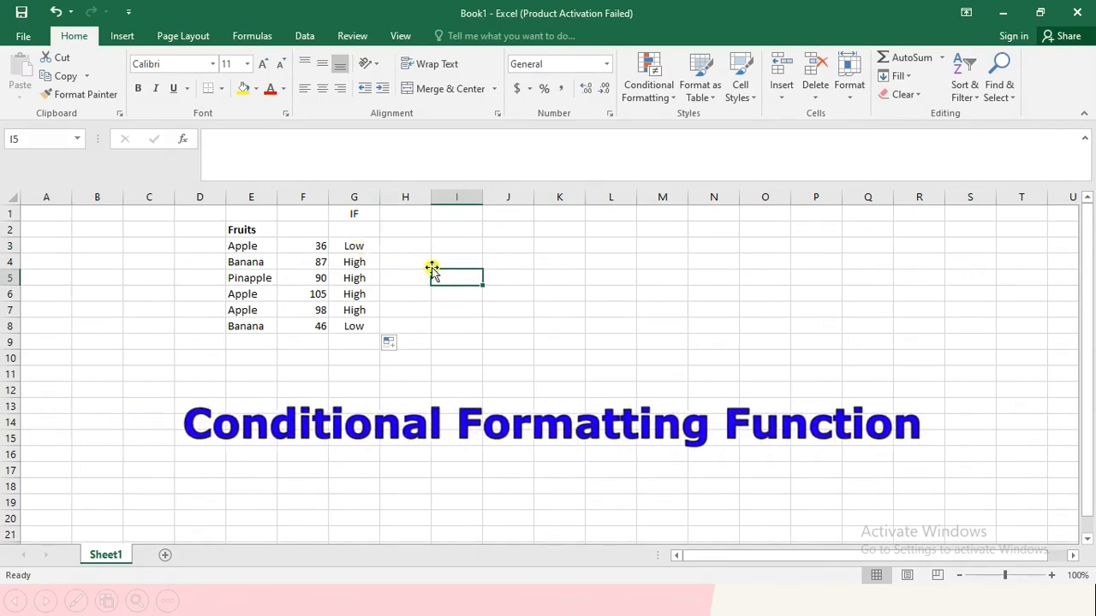
{"action": "left_click", "coordinate": [371, 247]}
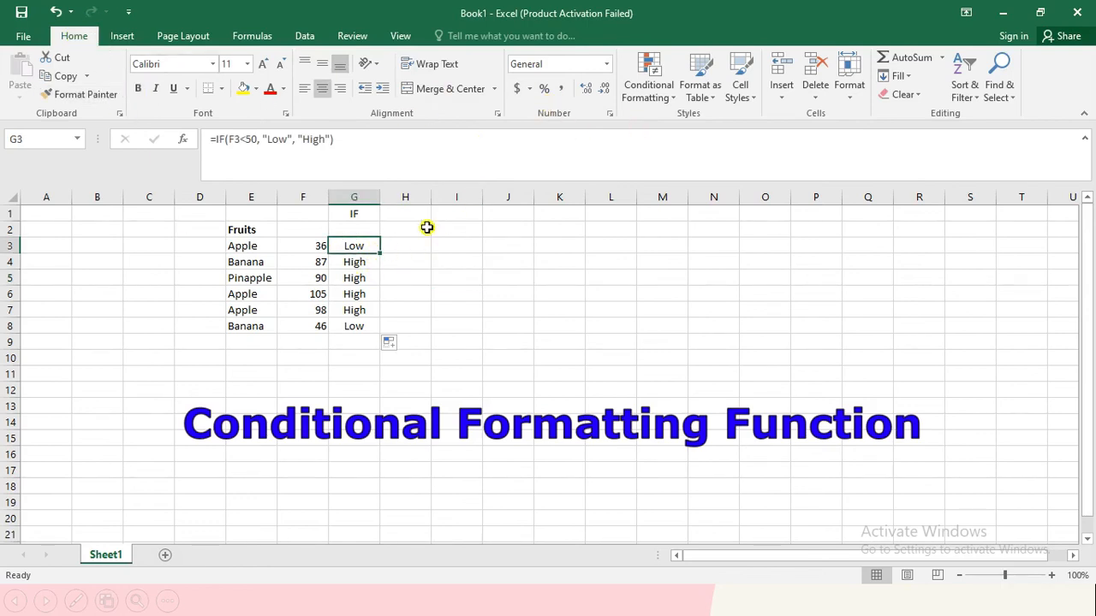
{"action": "left_click", "coordinate": [671, 101]}
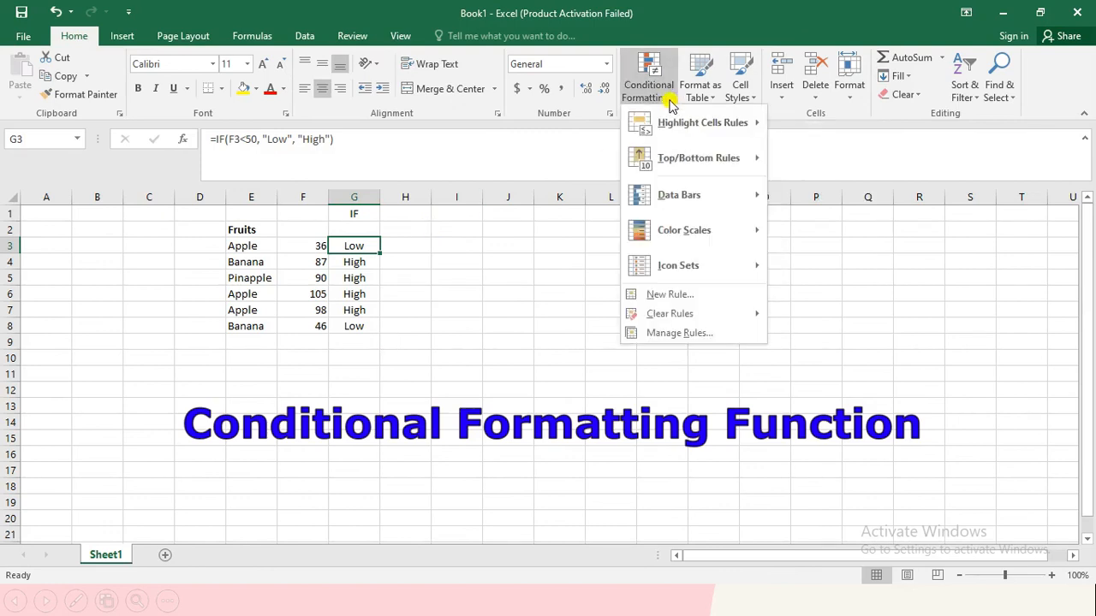
{"action": "mouse_move", "coordinate": [697, 127]}
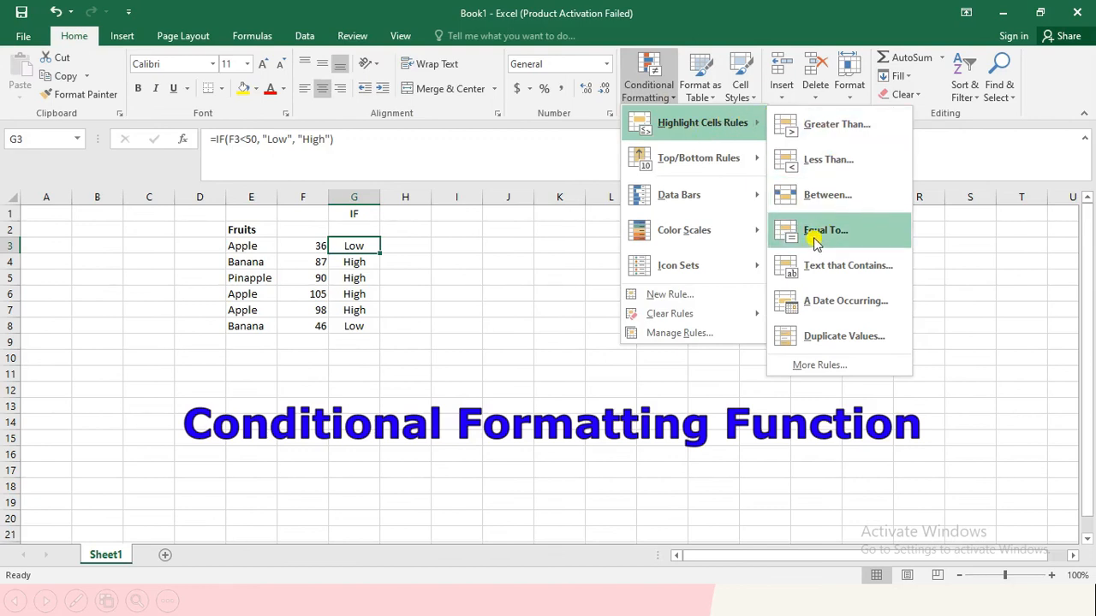
{"action": "left_click", "coordinate": [847, 269]}
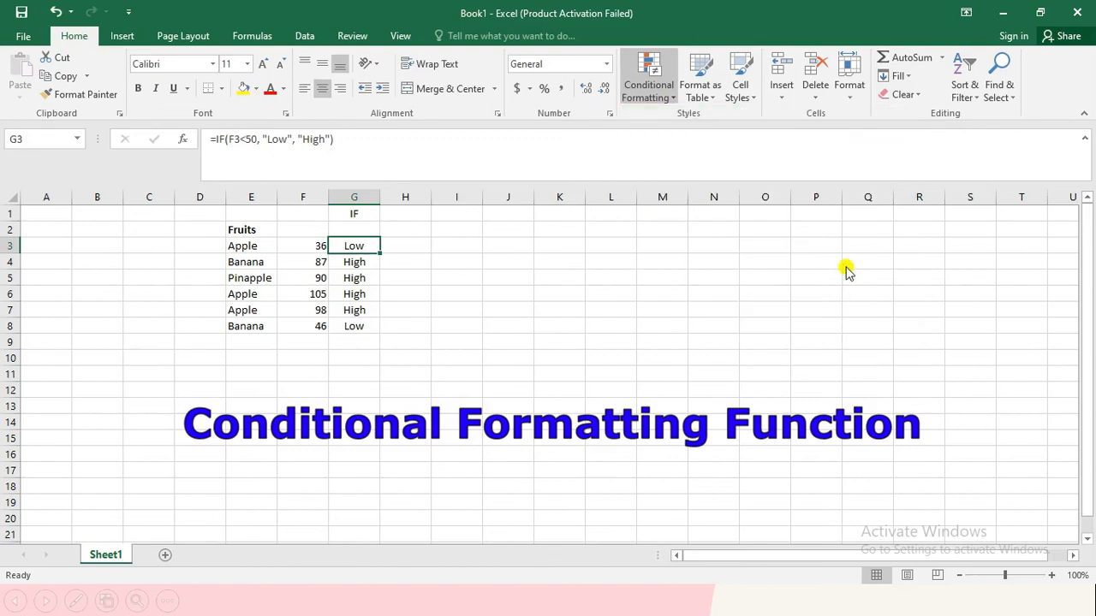
{"action": "left_click_drag", "start_coordinate": [508, 340], "coordinate": [749, 250]}
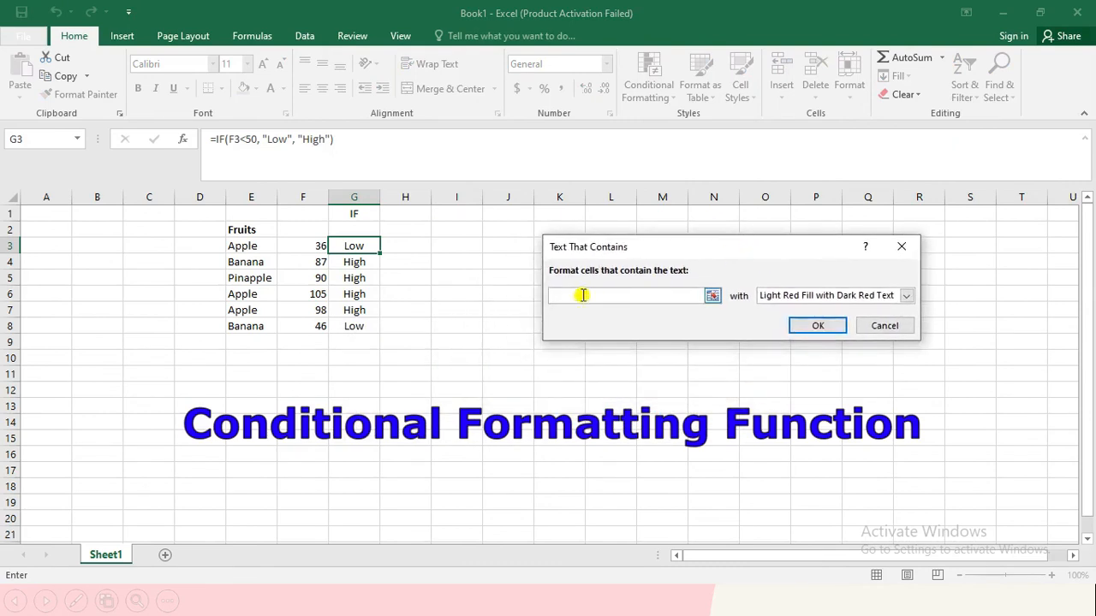
{"action": "type", "text": "Low"}
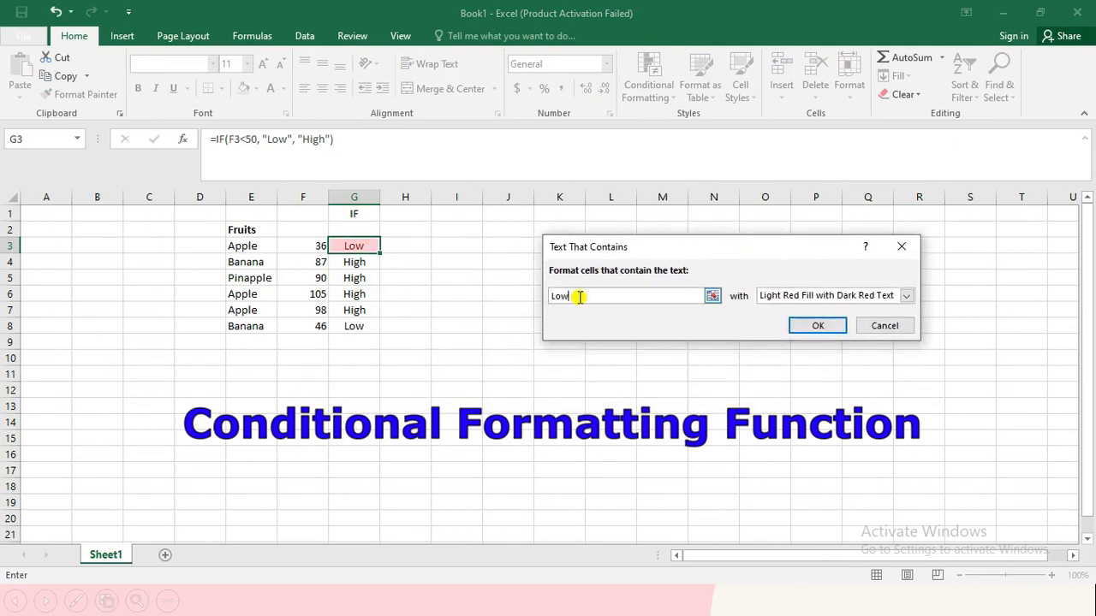
{"action": "left_click", "coordinate": [906, 296]}
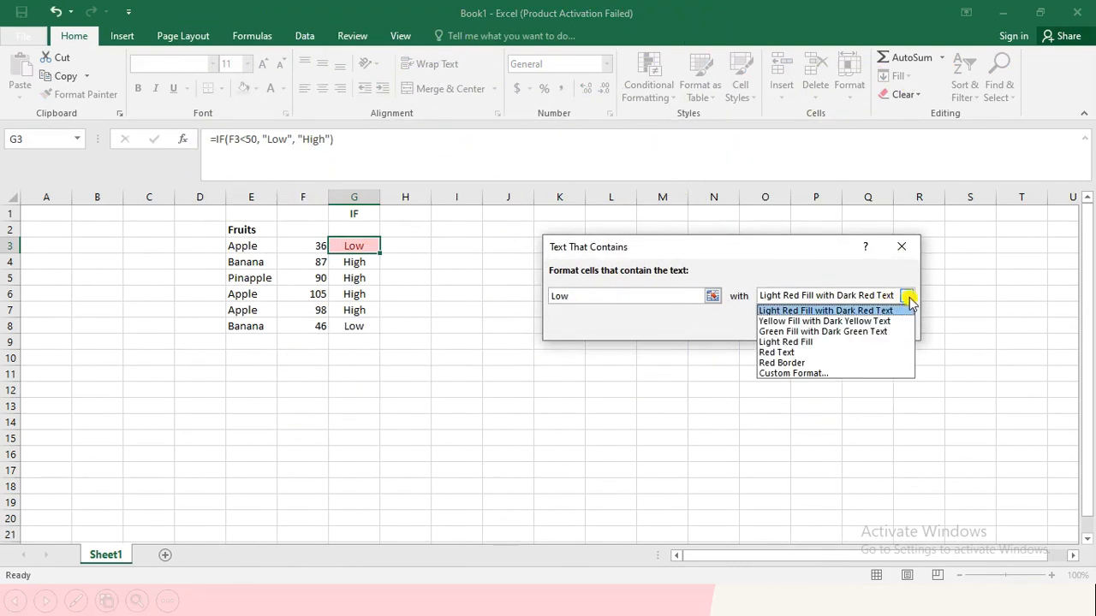
{"action": "left_click", "coordinate": [832, 332]}
{"action": "left_click", "coordinate": [811, 329]}
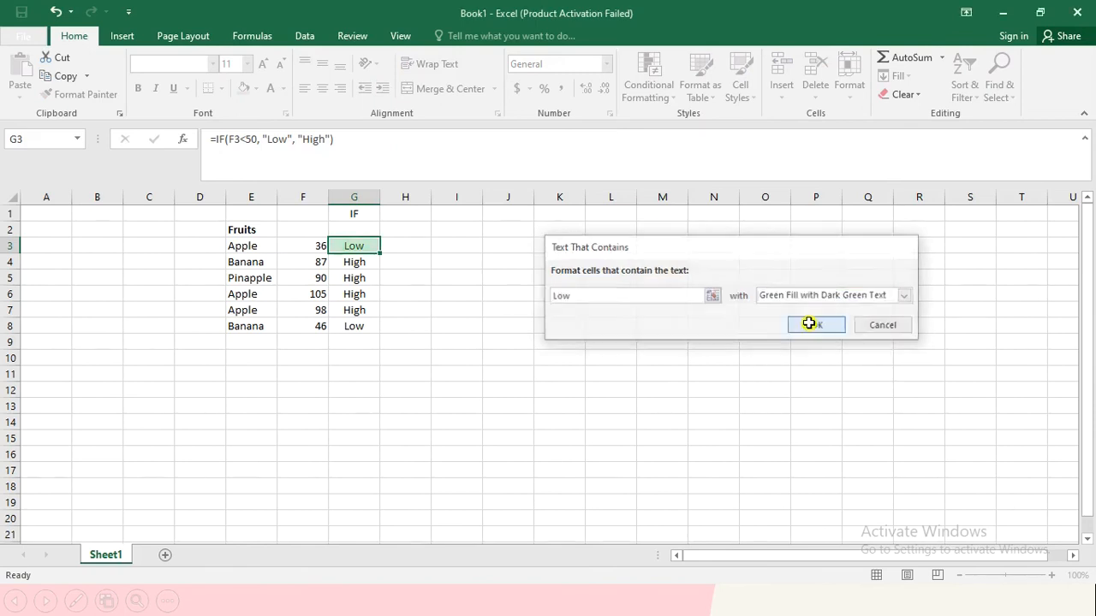
Step: Add a second Text That Contains rule to G3 for "High" with Yellow Fill with Dark Yellow Text
{"action": "left_click", "coordinate": [665, 98]}
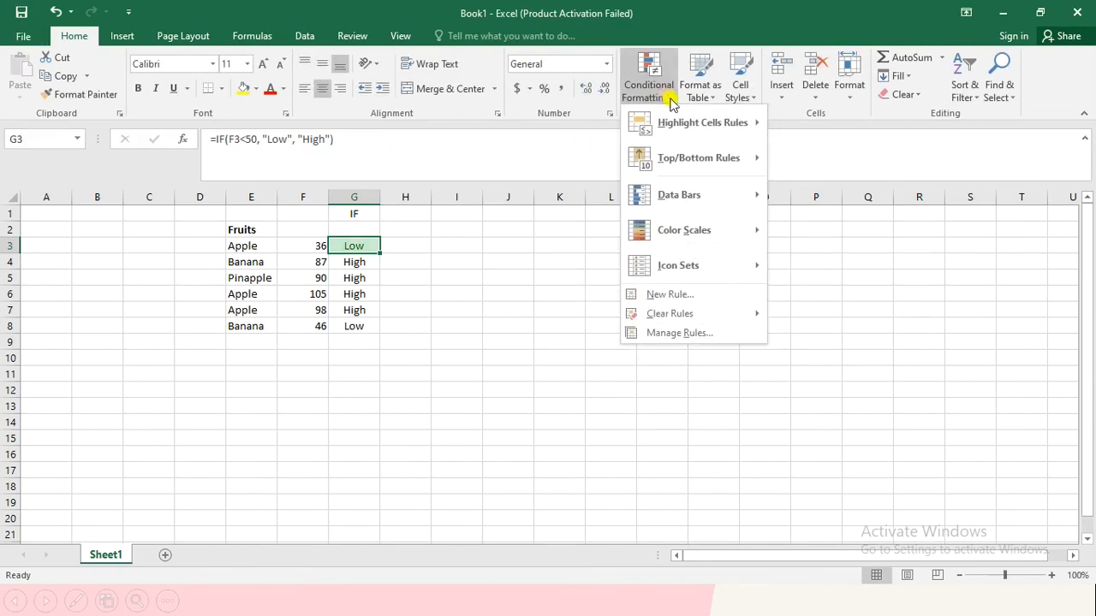
{"action": "mouse_move", "coordinate": [697, 122]}
{"action": "left_click", "coordinate": [856, 281]}
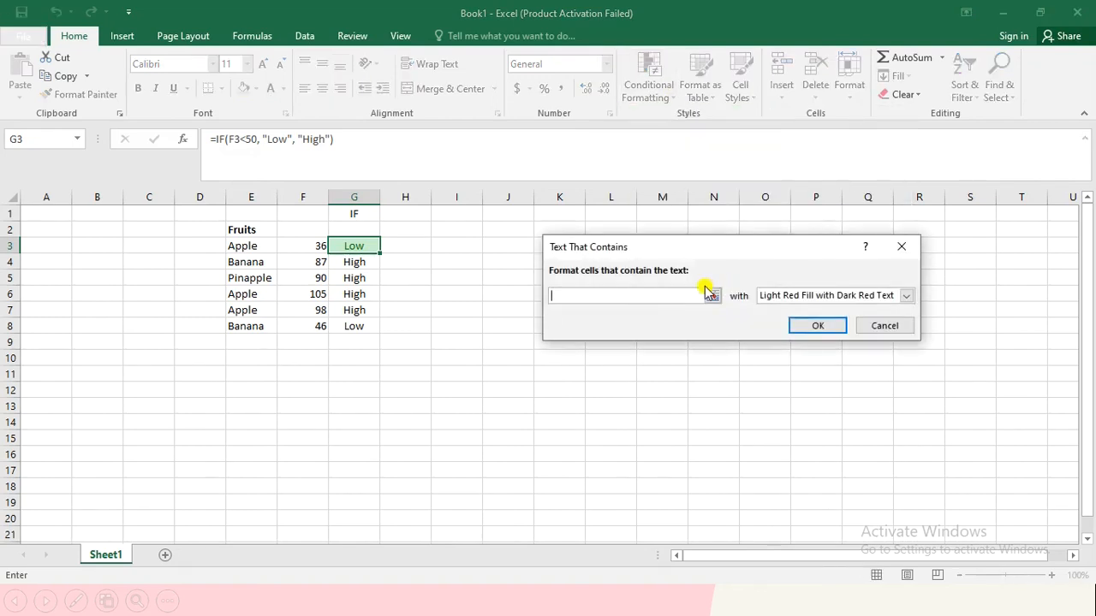
{"action": "type", "text": "High"}
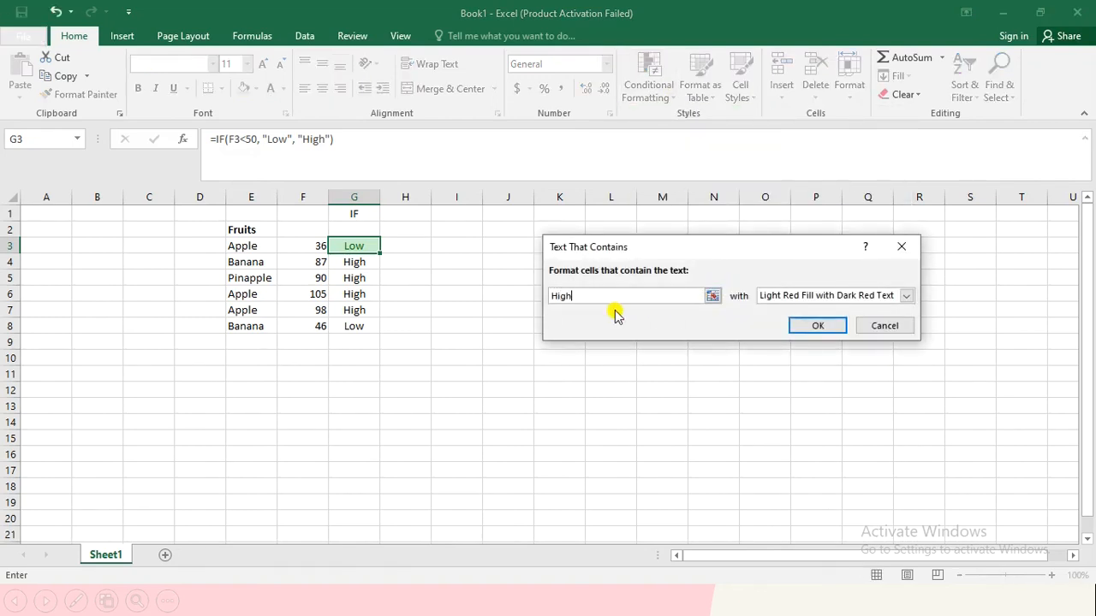
{"action": "left_click", "coordinate": [828, 296]}
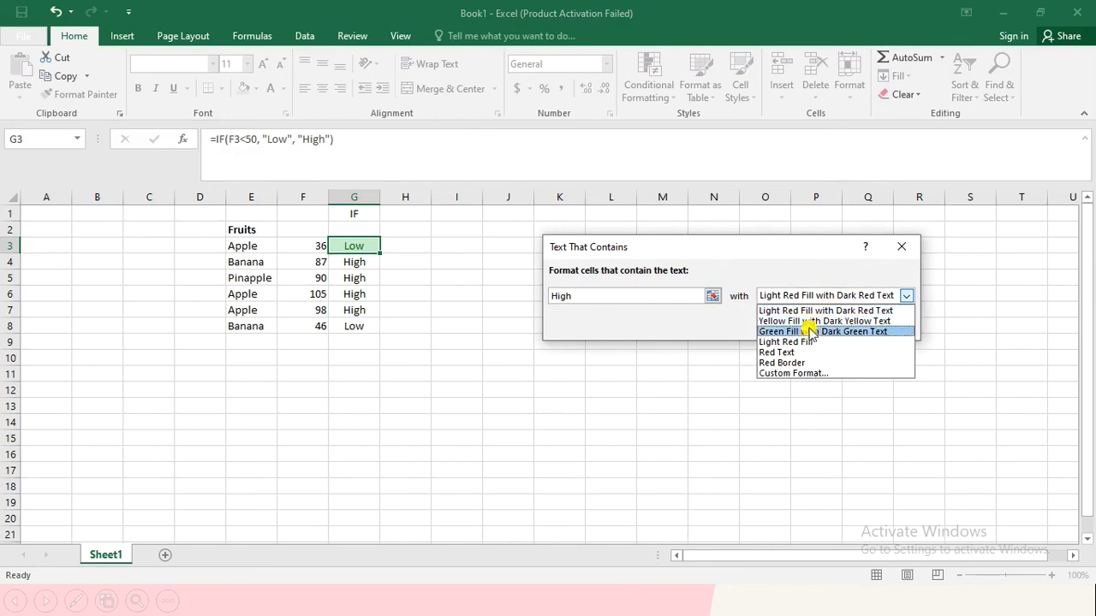
{"action": "left_click", "coordinate": [804, 321]}
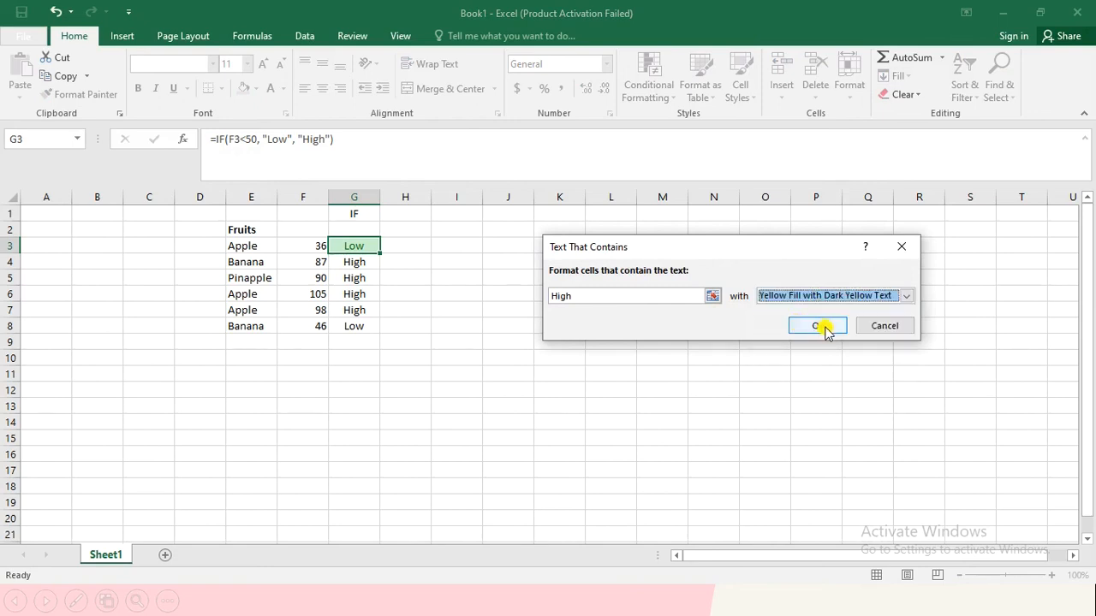
{"action": "left_click", "coordinate": [819, 327]}
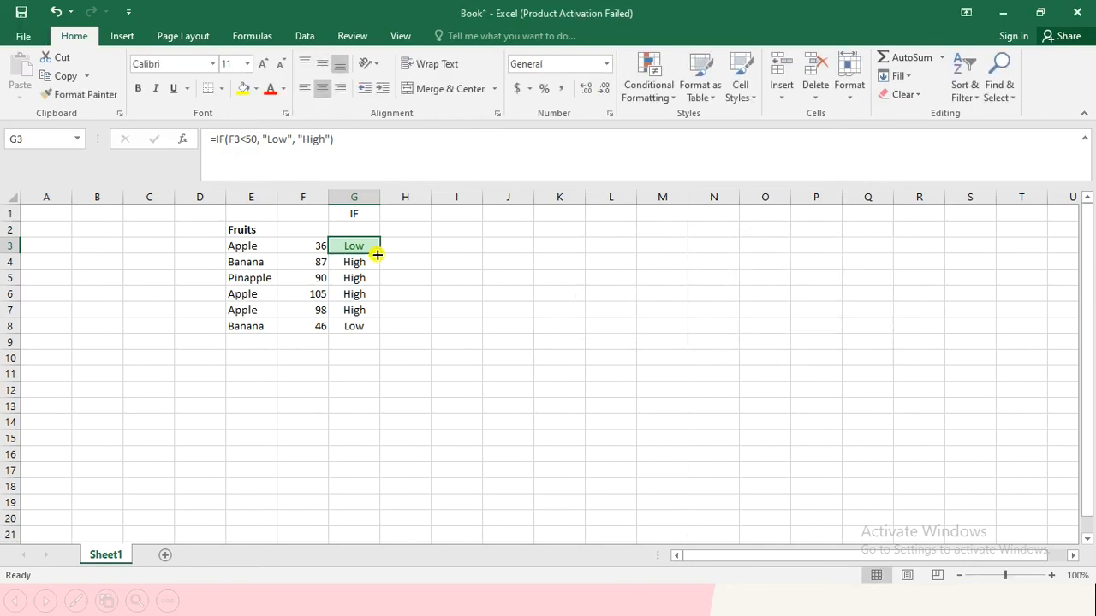
Step: Copy G3 and paste only its formatting onto cells G4 to G8
{"action": "key", "text": "ctrl+c"}
{"action": "left_click_drag", "start_coordinate": [355, 262], "coordinate": [355, 326]}
{"action": "right_click", "coordinate": [355, 326]}
{"action": "mouse_move", "coordinate": [459, 337]}
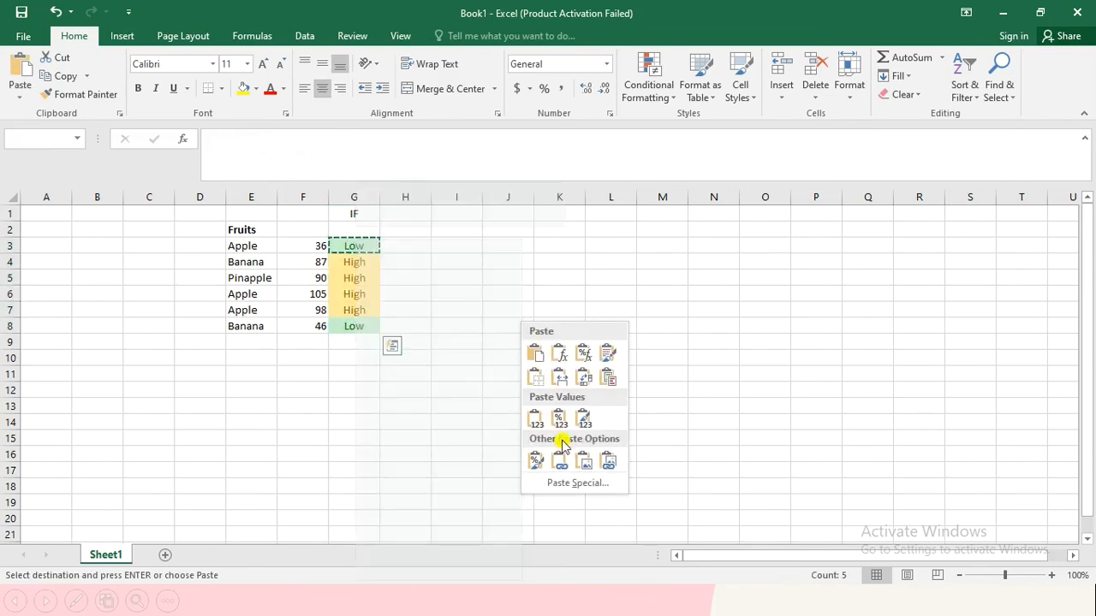
{"action": "left_click", "coordinate": [540, 461]}
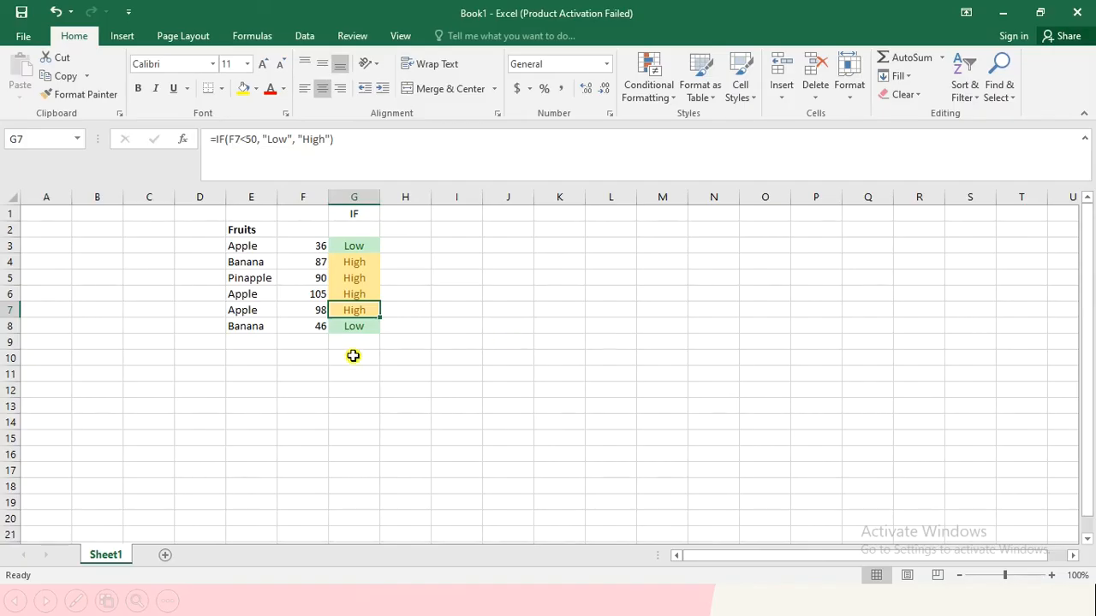
Step: Apply data validation to cell E11 that allows a List with the source range =$E$3:$E$8
{"action": "left_click", "coordinate": [354, 356]}
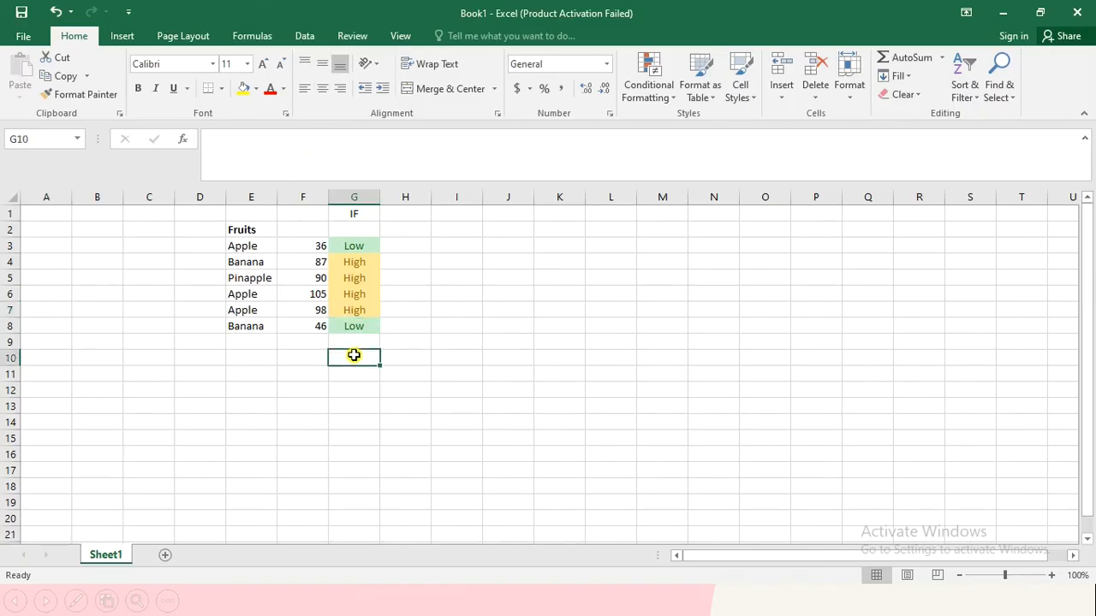
{"action": "left_click", "coordinate": [253, 370]}
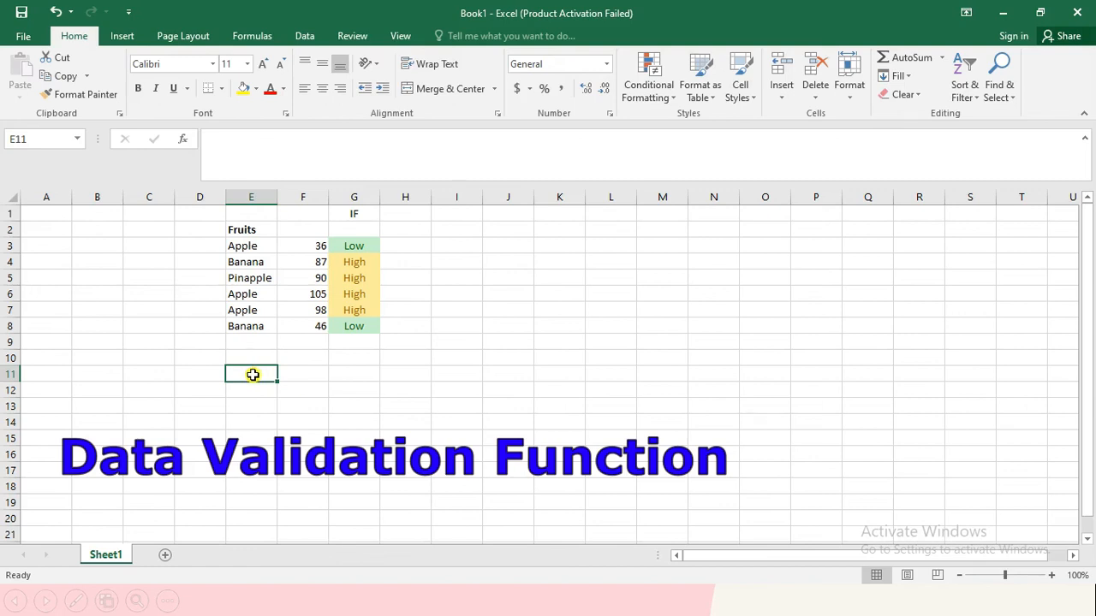
{"action": "left_click", "coordinate": [305, 36]}
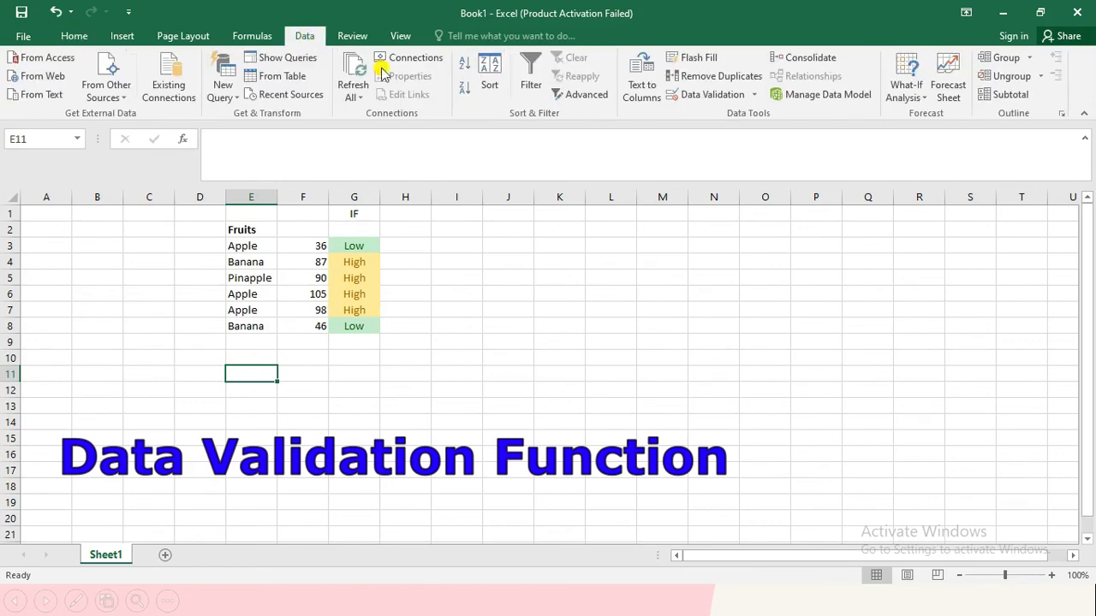
{"action": "left_click", "coordinate": [709, 94]}
{"action": "left_click_drag", "start_coordinate": [685, 144], "coordinate": [618, 190]}
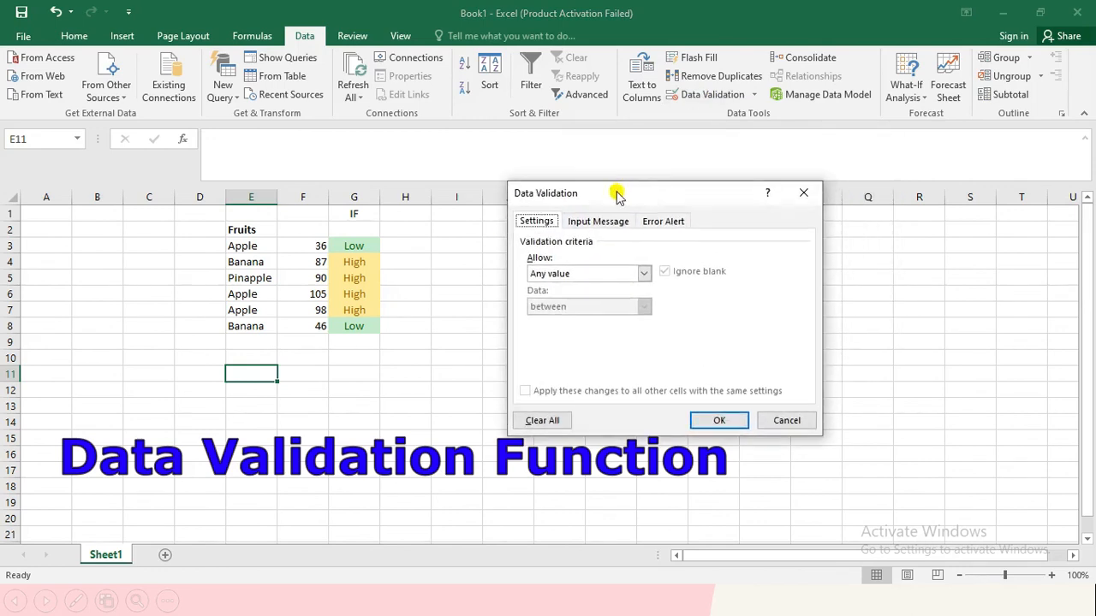
{"action": "left_click", "coordinate": [611, 274]}
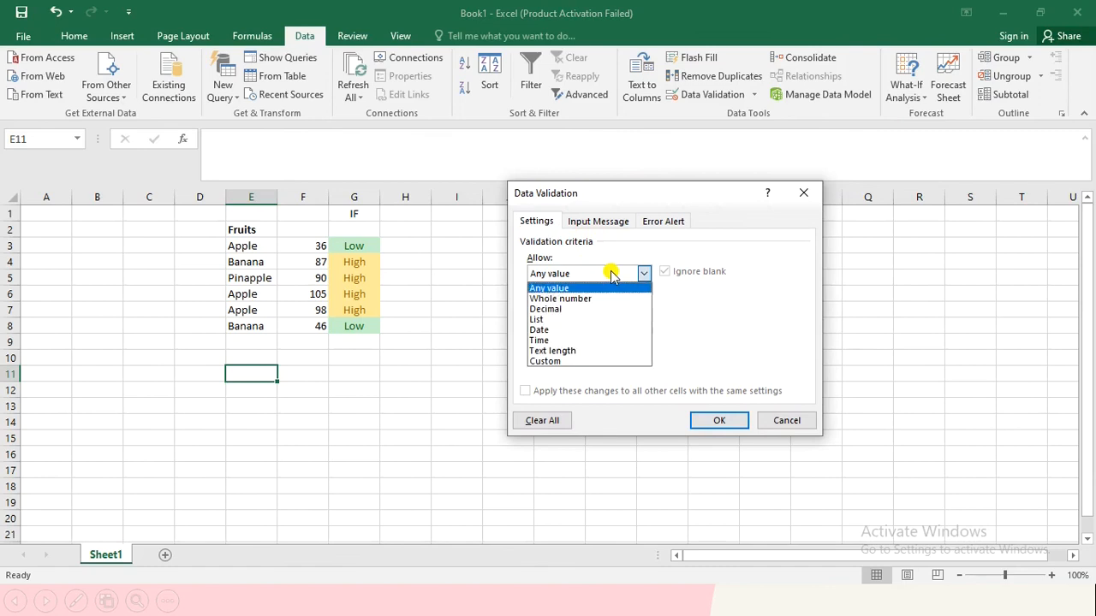
{"action": "left_click", "coordinate": [568, 315]}
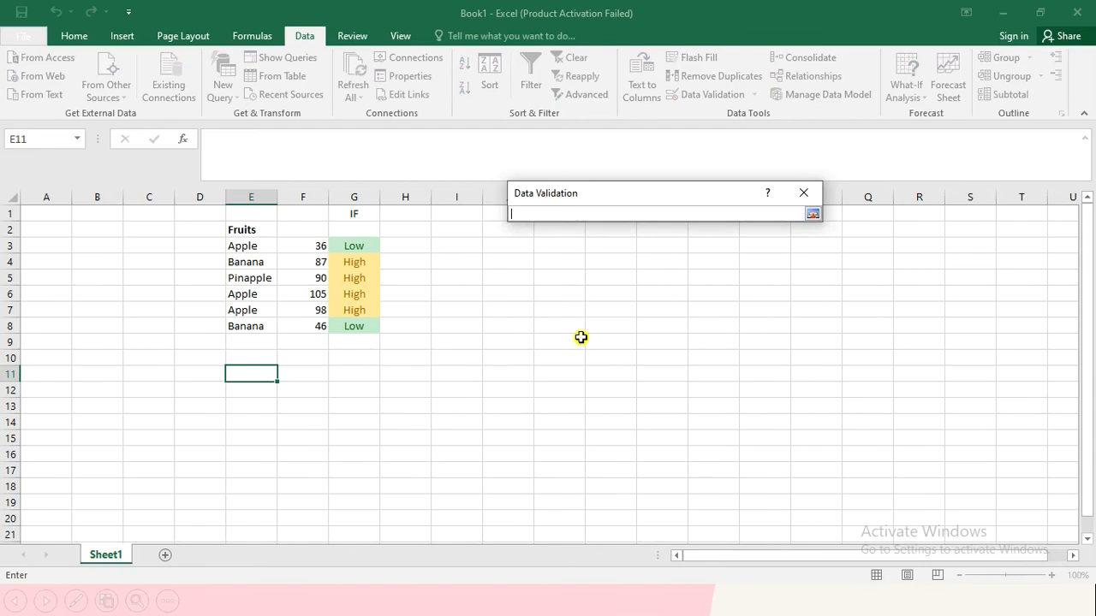
{"action": "left_click_drag", "start_coordinate": [248, 246], "coordinate": [257, 318]}
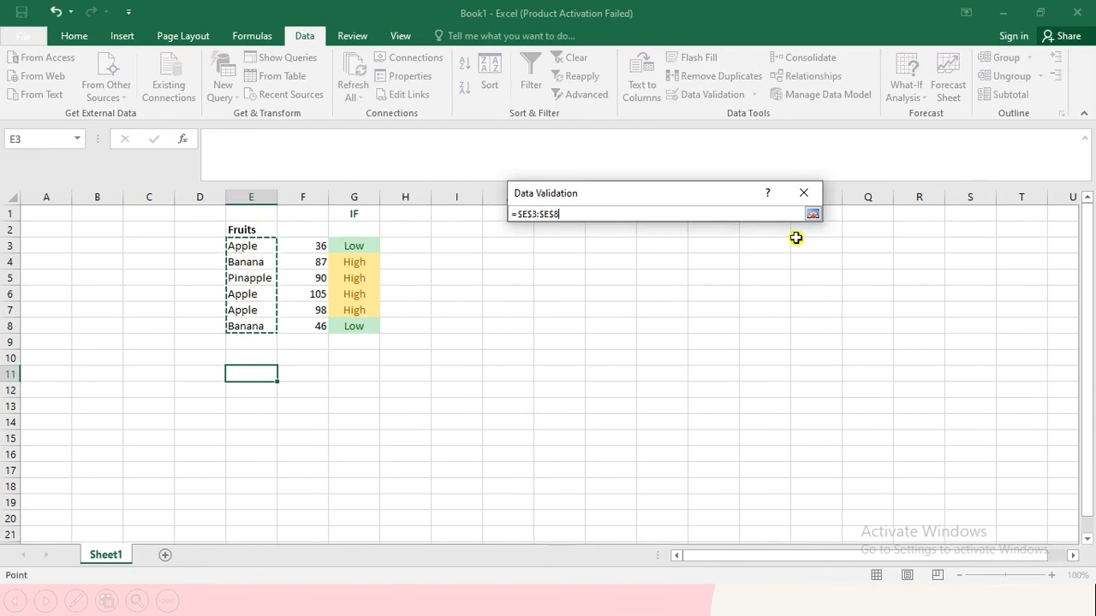
{"action": "key", "text": "Return"}
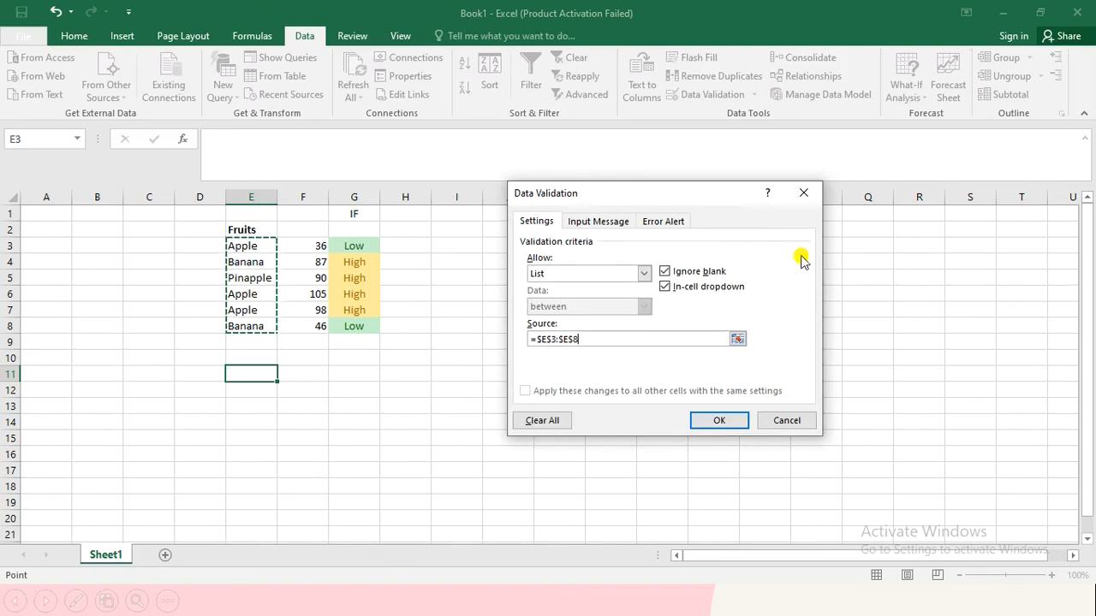
{"action": "left_click", "coordinate": [723, 421]}
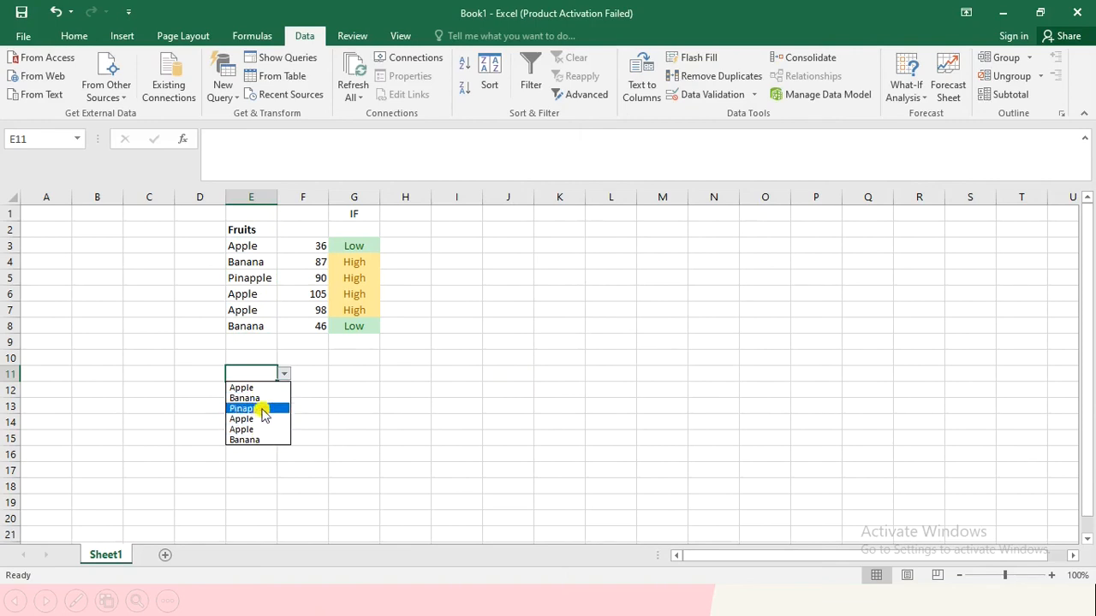
Step: Choose Banana from the dropdown list in E11 and select cell F11
{"action": "left_click", "coordinate": [335, 373]}
{"action": "left_click", "coordinate": [256, 407]}
{"action": "left_click", "coordinate": [348, 370]}
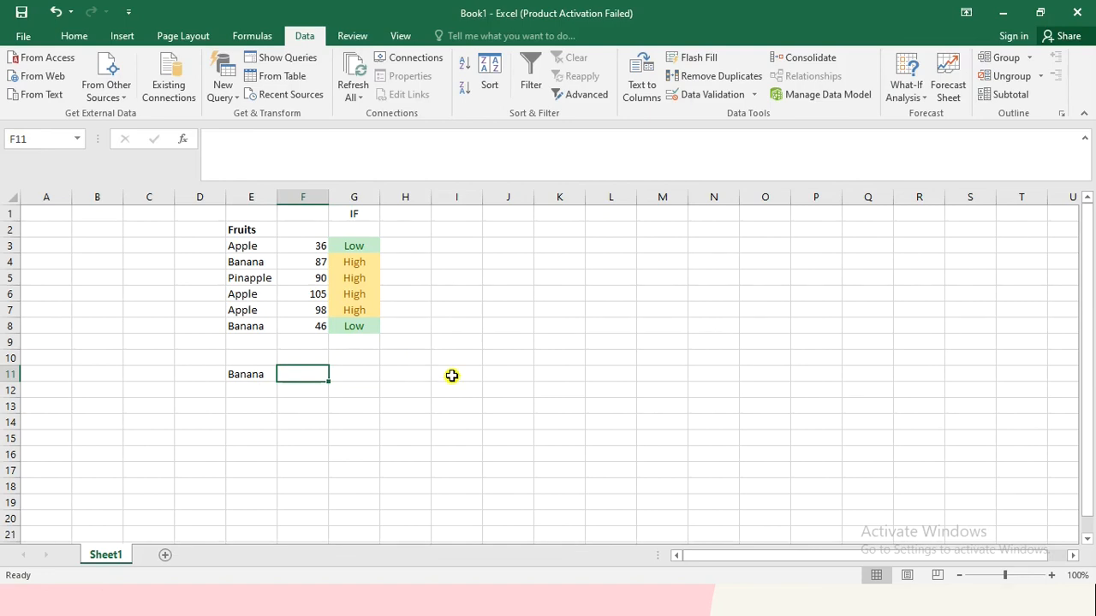